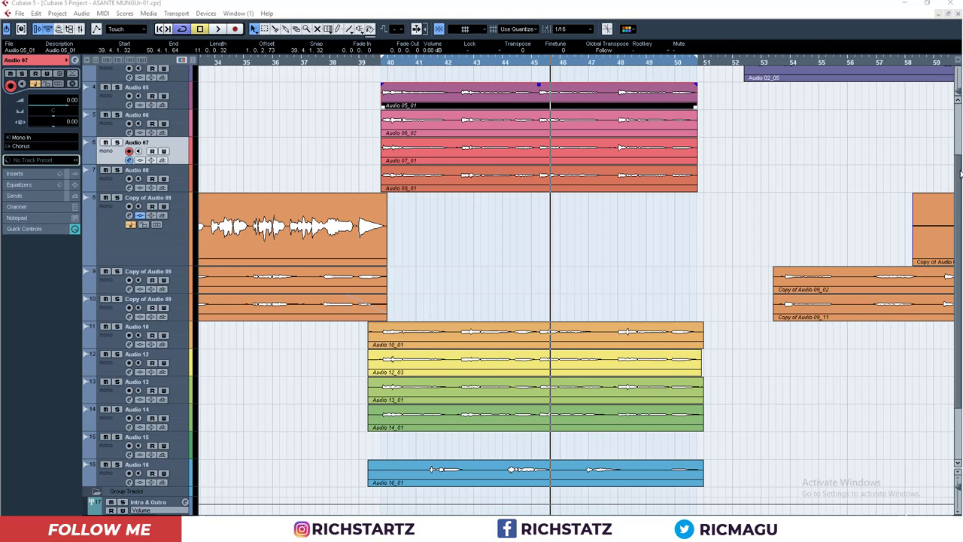
# Show the transport controls and solo the Chorus group track.
pyautogui.press('F2')
pyautogui.scroll(3, 959, 145)
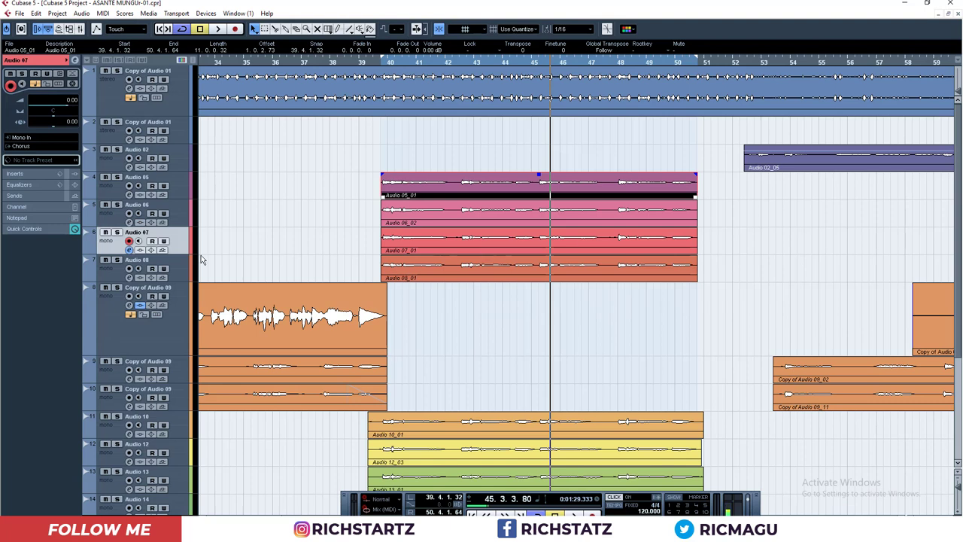
pyautogui.click(111, 197)
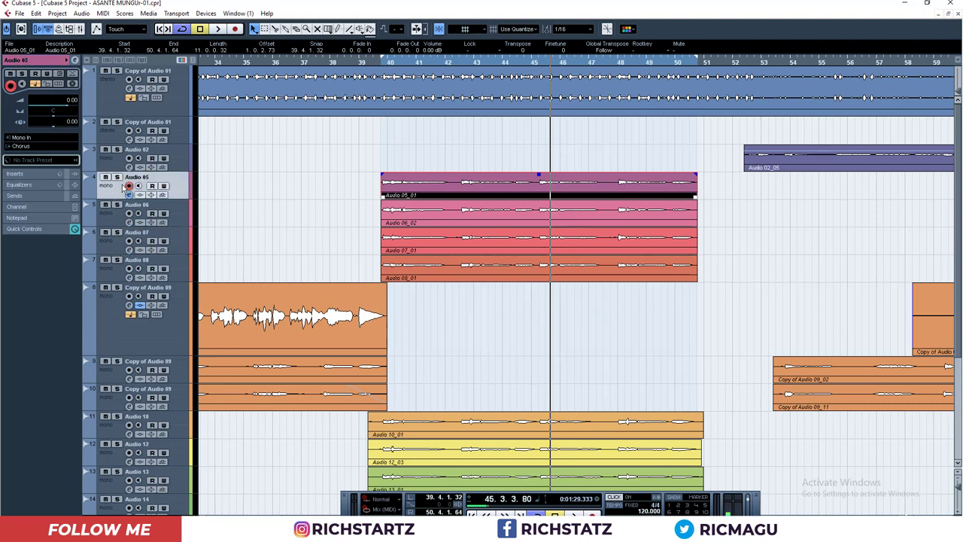
pyautogui.scroll(-6, 959, 124)
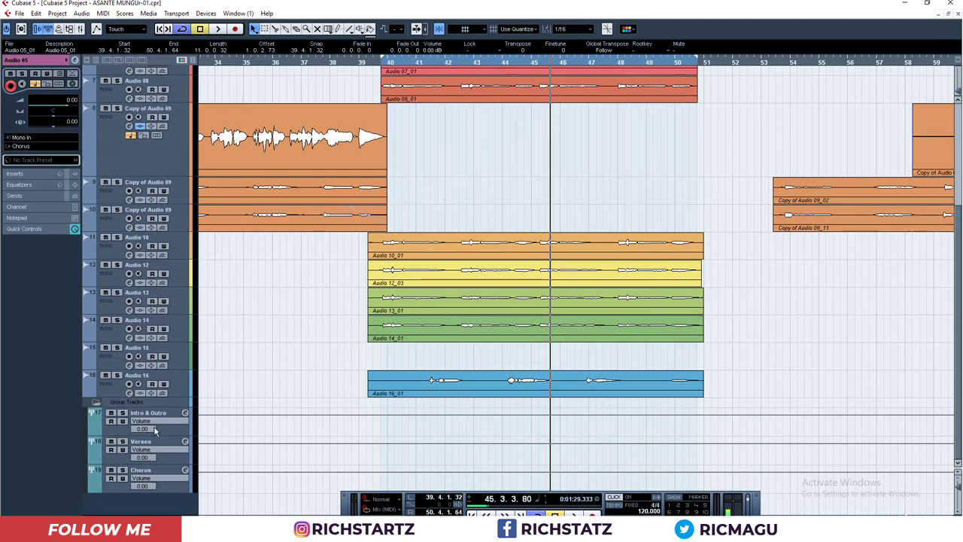
pyautogui.click(161, 474)
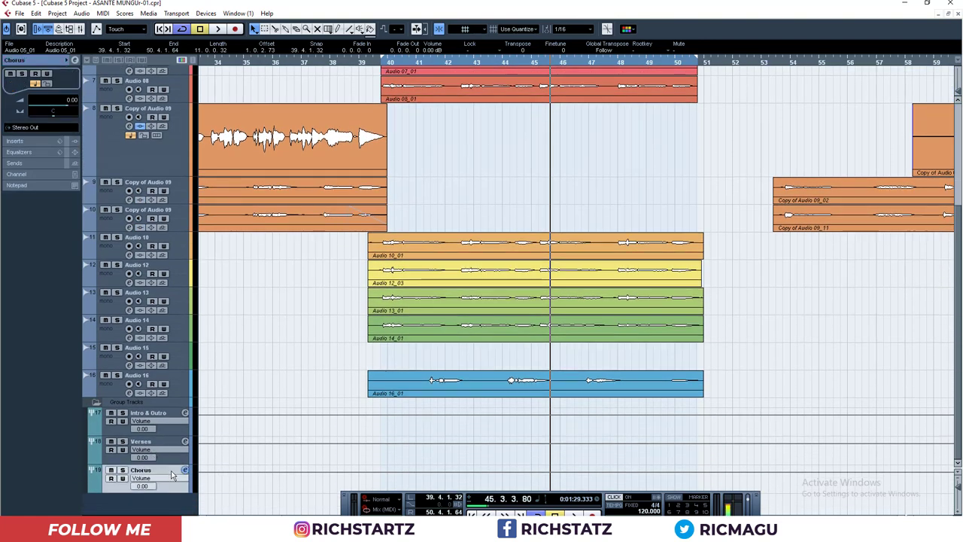
pyautogui.click(123, 469)
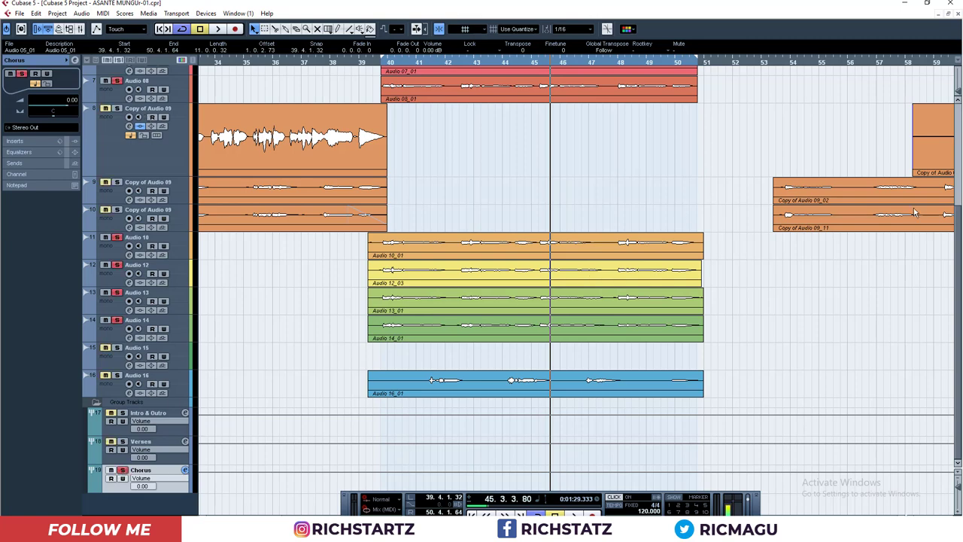
# Play back the soloed chorus vocals and stop after listening to the section.
pyautogui.moveTo(957, 225); pyautogui.dragTo(960, 127)
pyautogui.press('space')
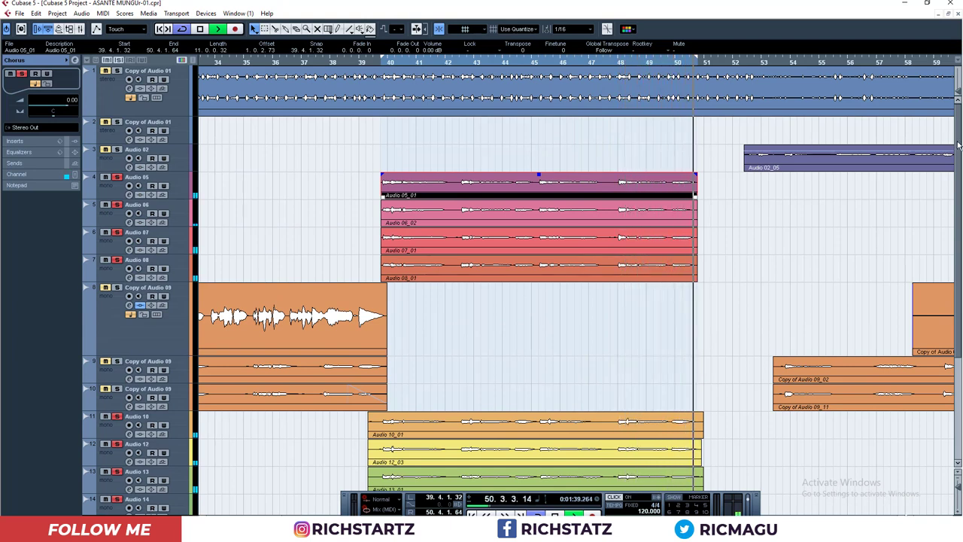
pyautogui.press('space')
pyautogui.moveTo(957, 145); pyautogui.dragTo(947, 297)
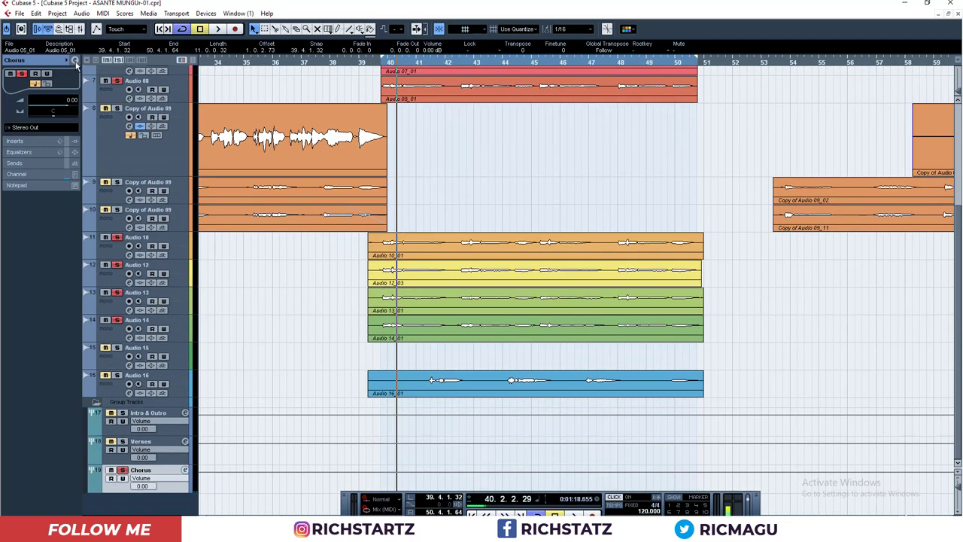
# Open the Chorus group's channel settings and load the Q filter effect in the first insert slot.
pyautogui.click(75, 62)
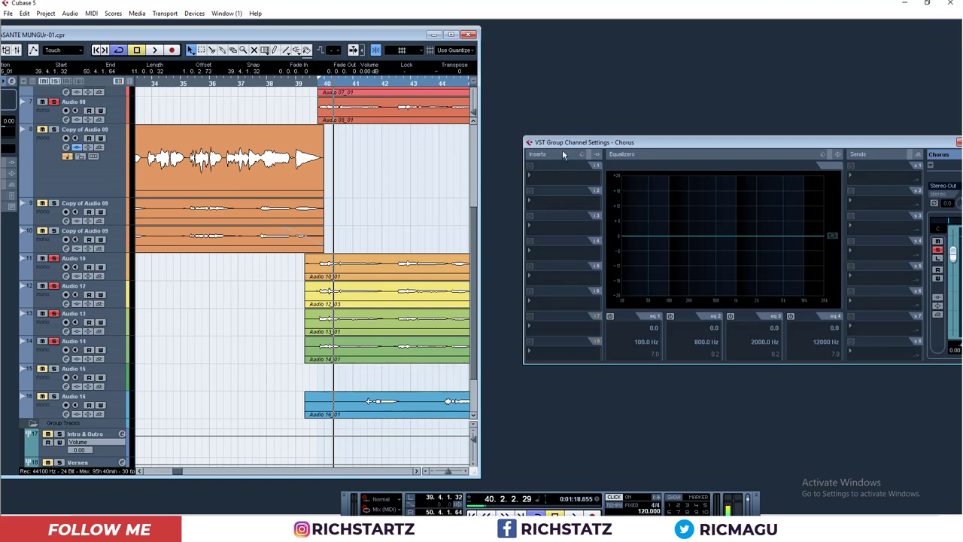
pyautogui.moveTo(571, 145); pyautogui.dragTo(499, 154)
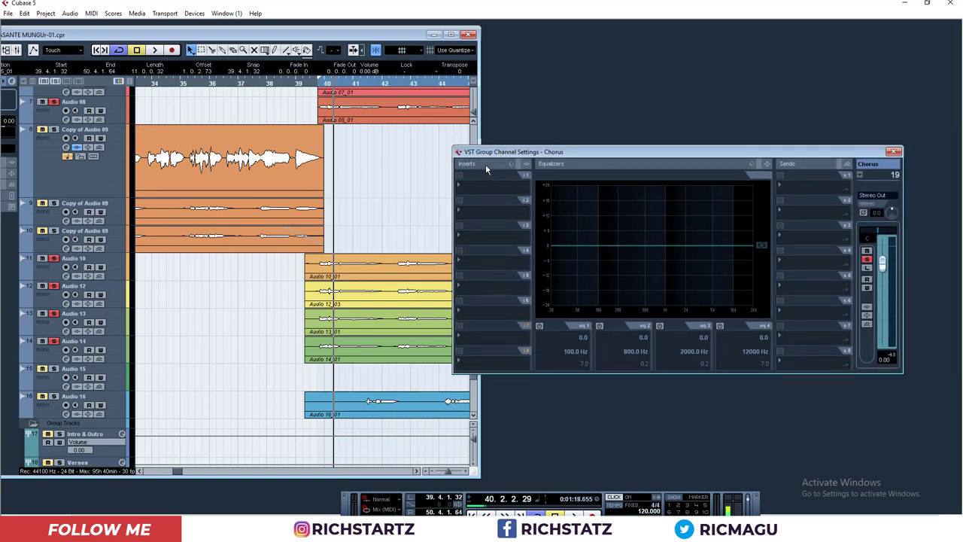
pyautogui.click(468, 183)
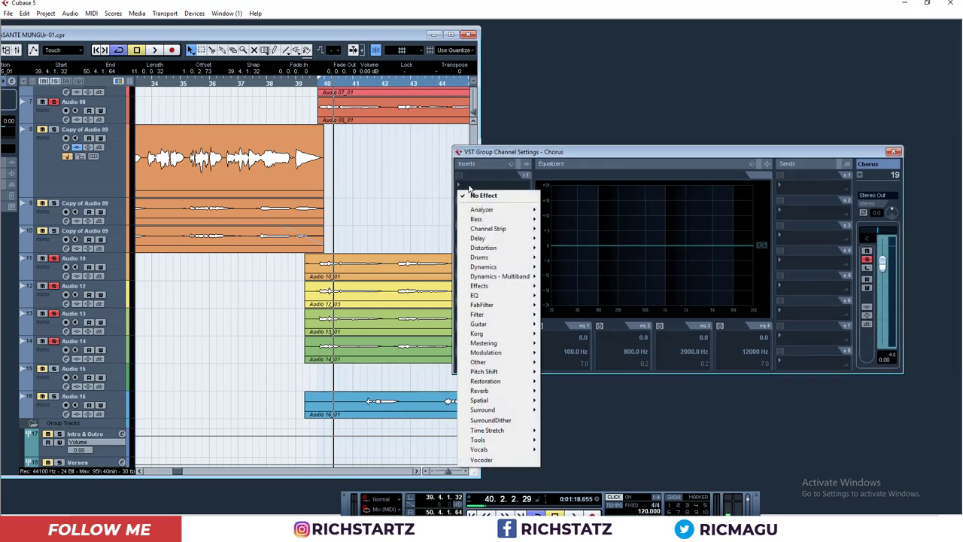
pyautogui.moveTo(496, 299)
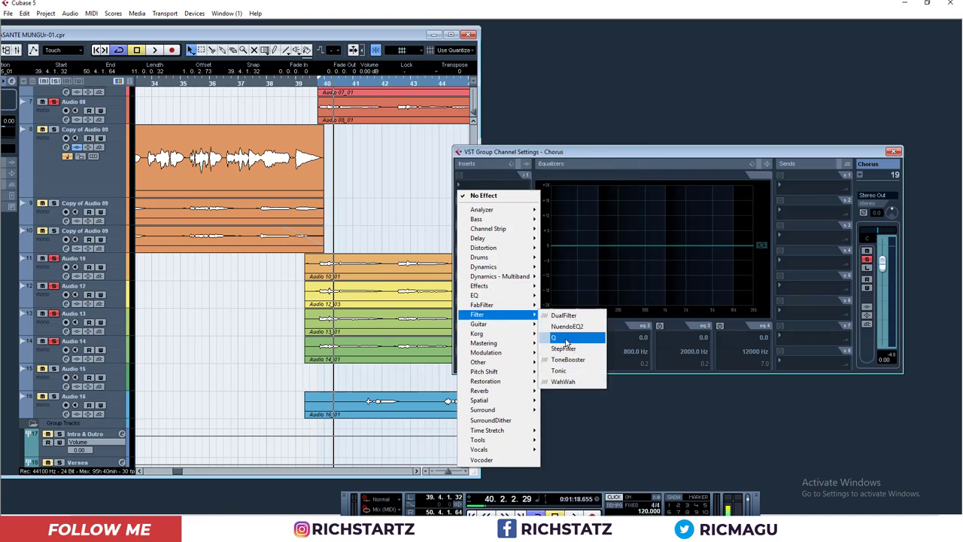
pyautogui.click(566, 339)
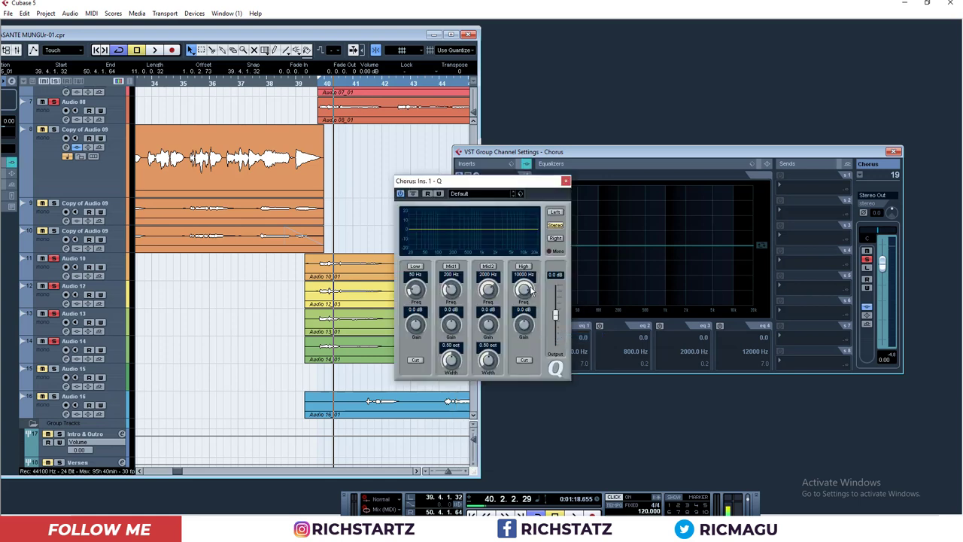
# Load Q's Loud preset, enable all bands, and set Low to about 31 Hz/-4 dB, Mid2 to 5 dB and High to 9930 Hz/1.5 dB.
pyautogui.click(486, 198)
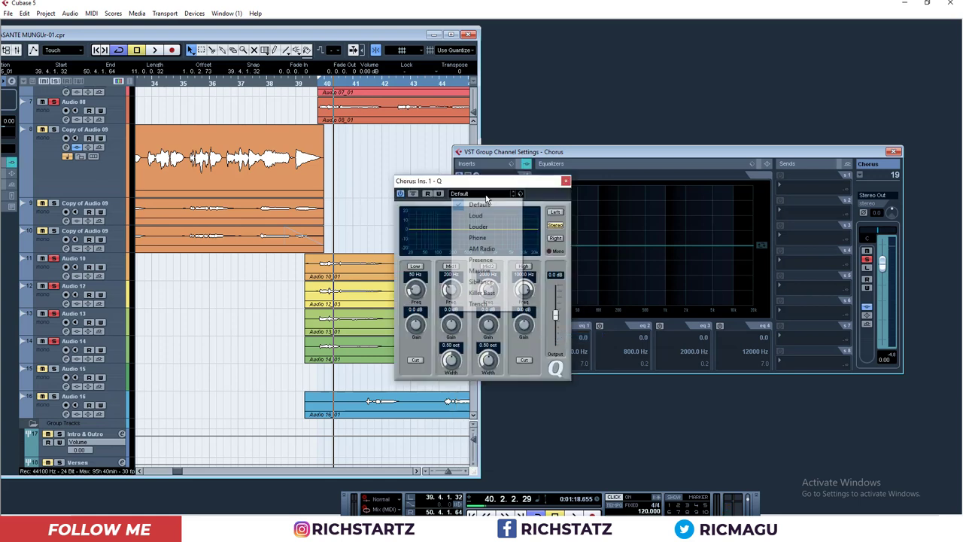
pyautogui.click(475, 216)
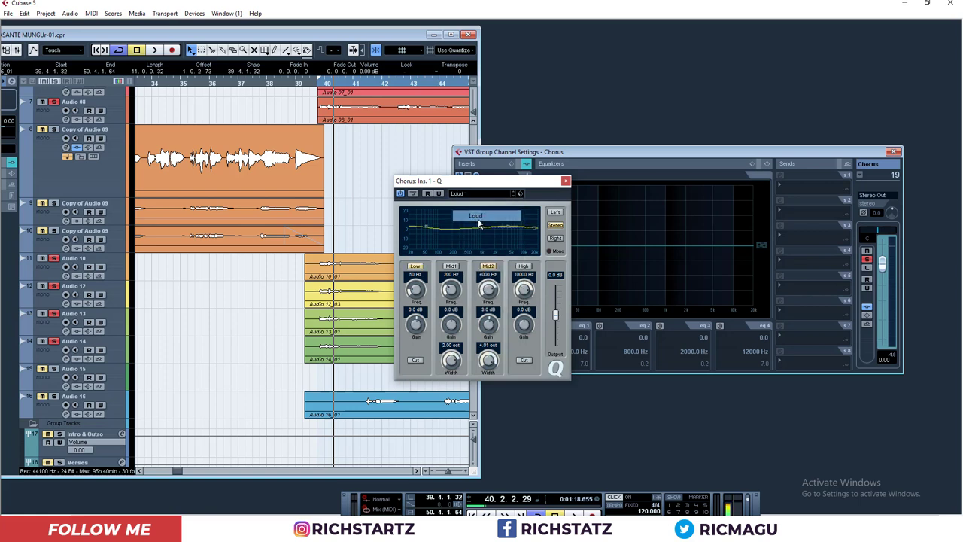
pyautogui.moveTo(426, 227)
pyautogui.mouseDown()
pyautogui.moveTo(421, 238)
pyautogui.moveTo(419, 230)
pyautogui.mouseUp()
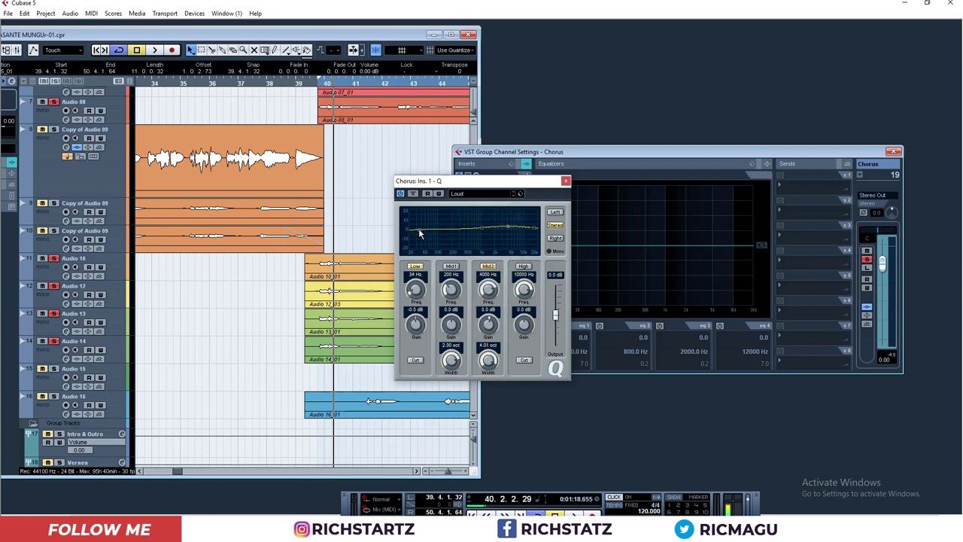
pyautogui.click(449, 267)
pyautogui.moveTo(508, 226); pyautogui.dragTo(508, 223)
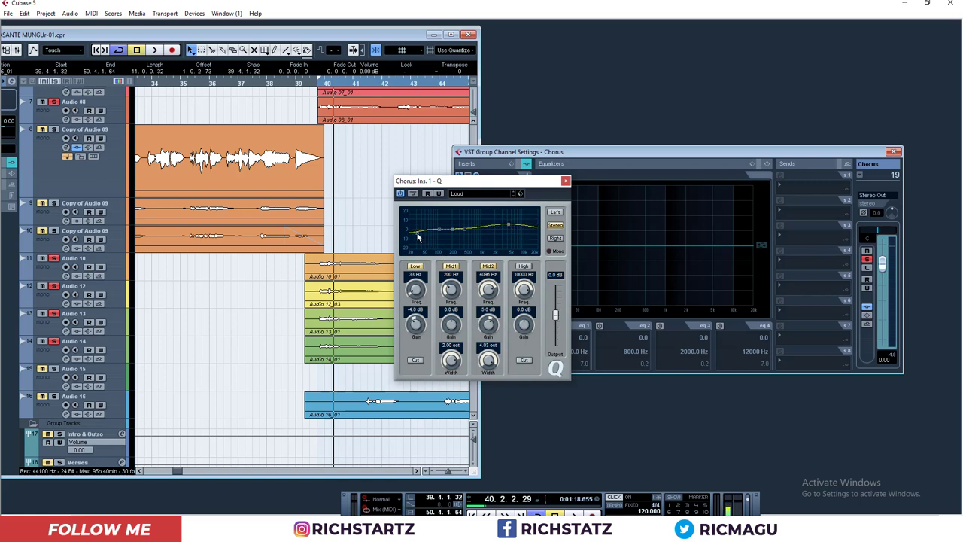
pyautogui.click(522, 268)
pyautogui.moveTo(523, 229); pyautogui.dragTo(525, 234)
# Audition the chorus with the Q effect active and close the Q editor.
pyautogui.press('space')
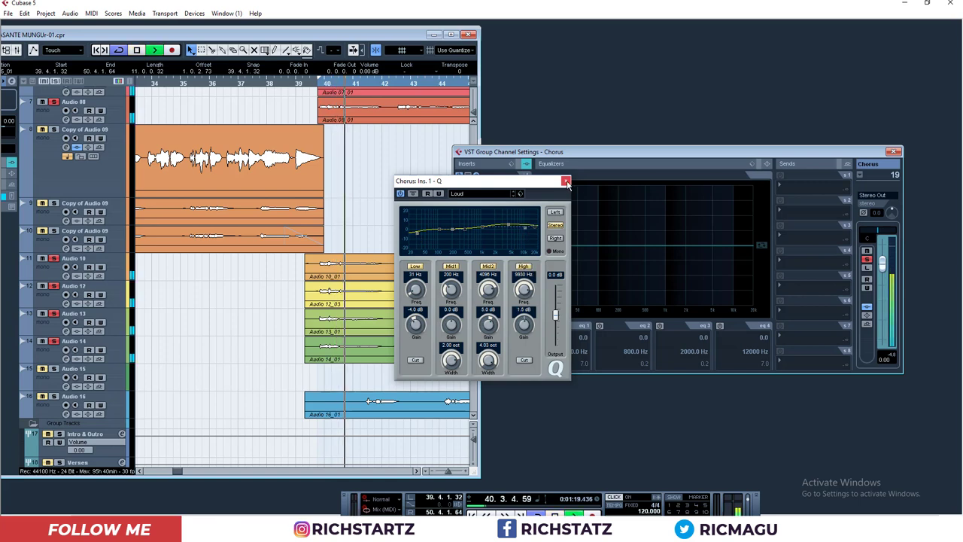
pyautogui.click(566, 181)
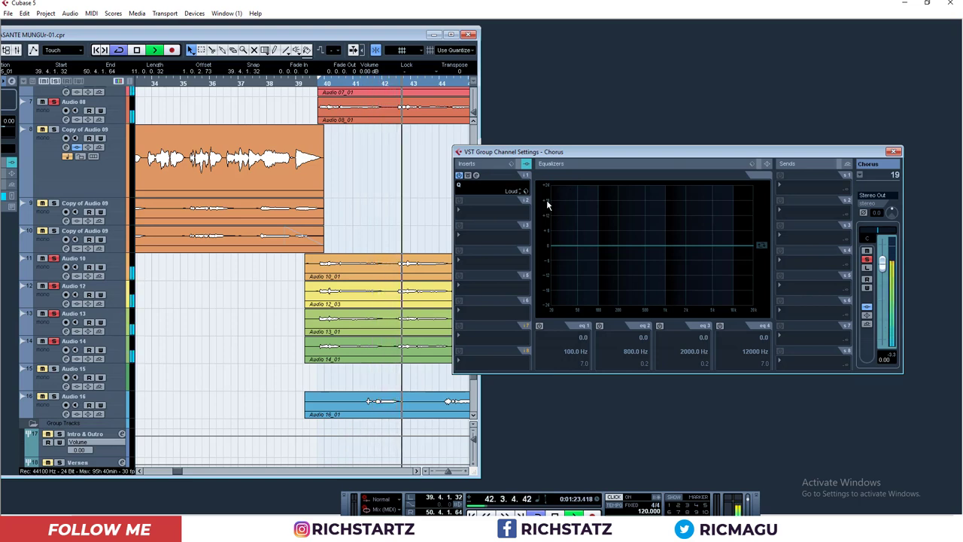
pyautogui.press('space')
# Discard the FabFilter Volcano 2 insert, audition the chorus with Q on, and switch the Q insert off.
pyautogui.click(459, 176)
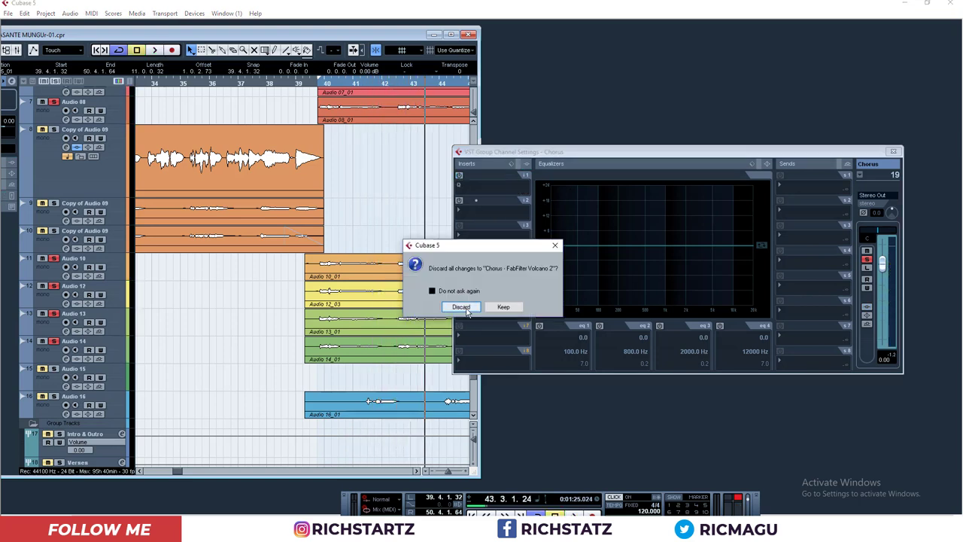
pyautogui.press('Return')
pyautogui.click(459, 176)
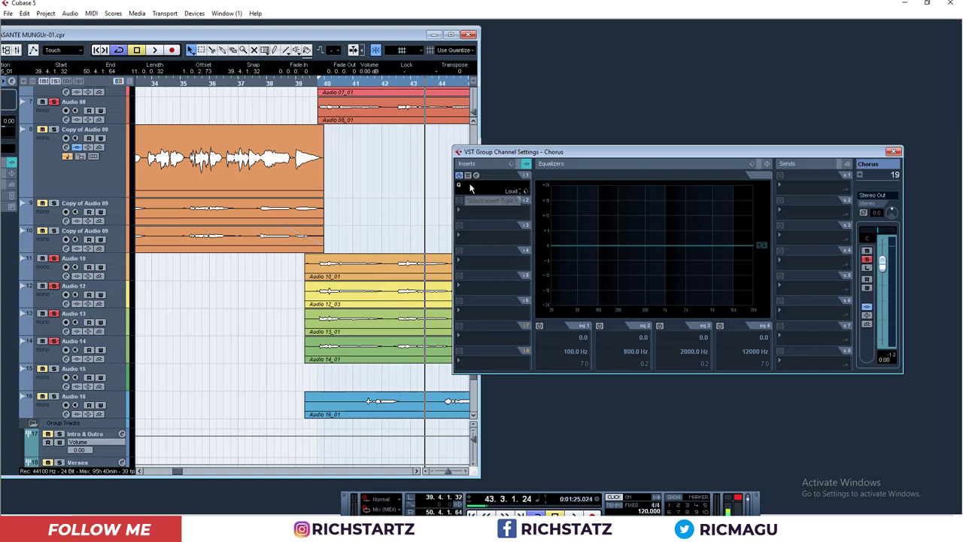
pyautogui.press('space')
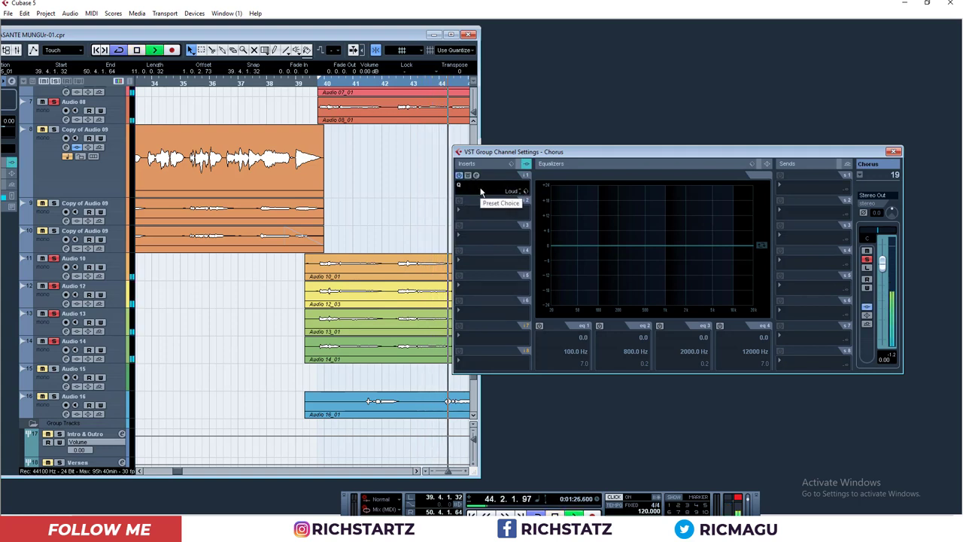
pyautogui.press('space')
pyautogui.click(460, 177)
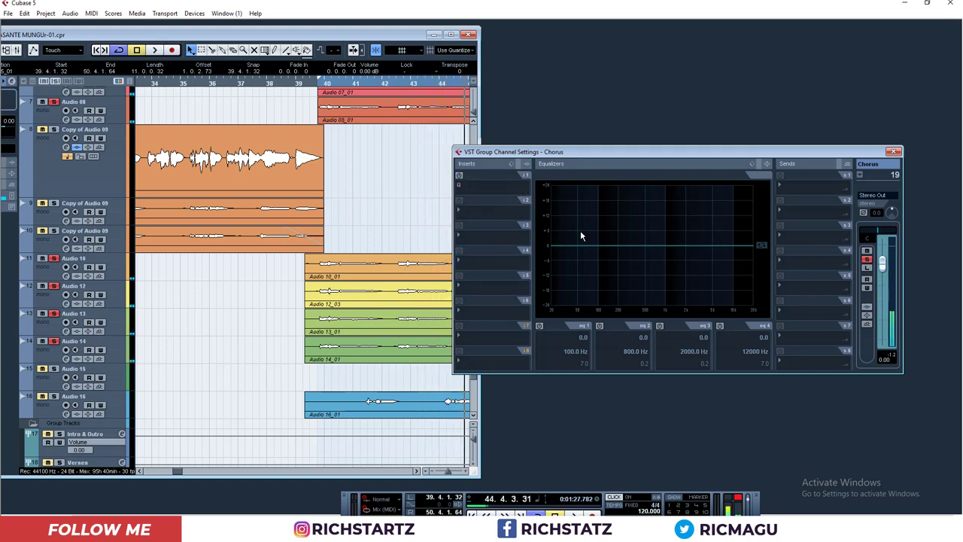
# Enable channel EQ bands 1 to 3, move the low shelf to about 39 Hz at -10.4 dB, and audition the chorus.
pyautogui.click(600, 325)
pyautogui.click(659, 325)
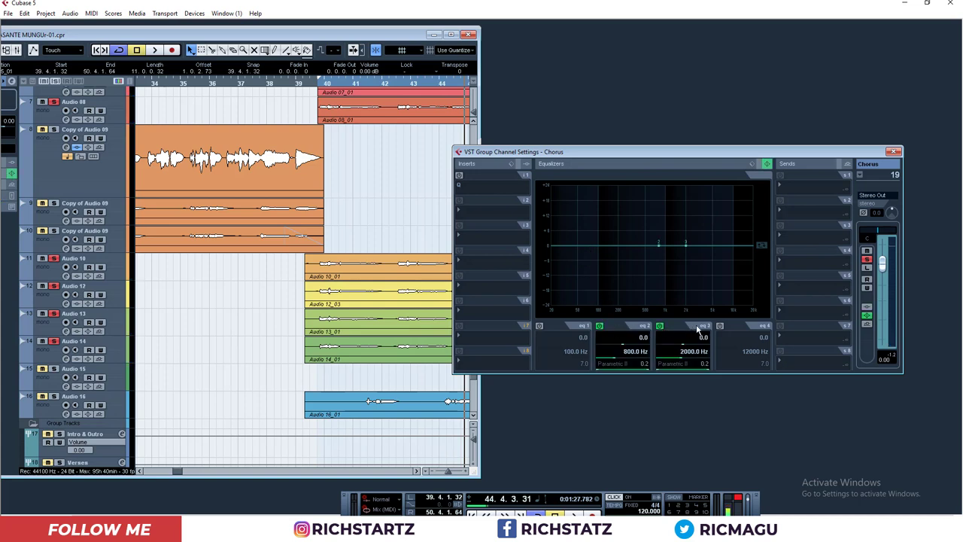
pyautogui.click(539, 325)
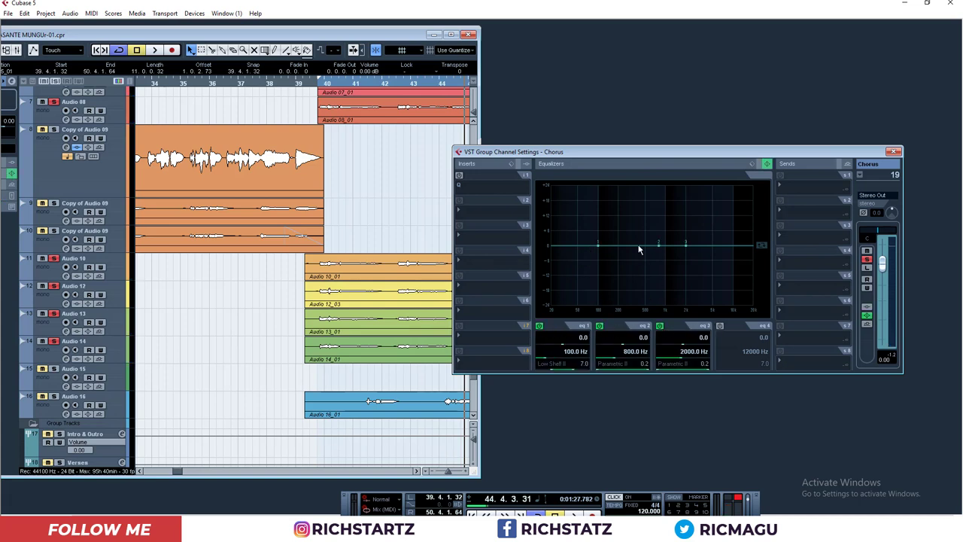
pyautogui.moveTo(598, 246); pyautogui.dragTo(571, 256)
pyautogui.moveTo(560, 347); pyautogui.dragTo(563, 338)
pyautogui.press('space')
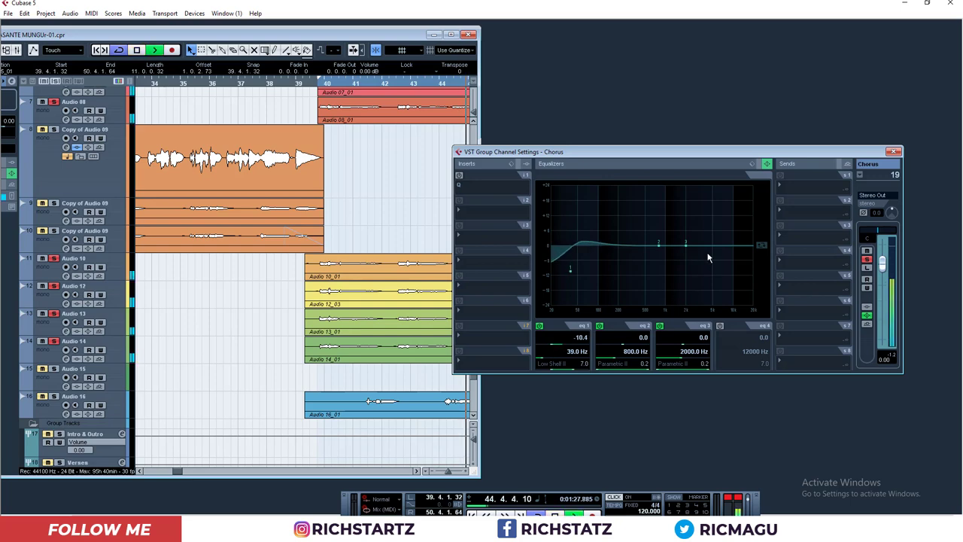
pyautogui.press('space')
# Load the Lead Vox Male 2 preset in the Chorus channel's equalizer.
pyautogui.click(751, 165)
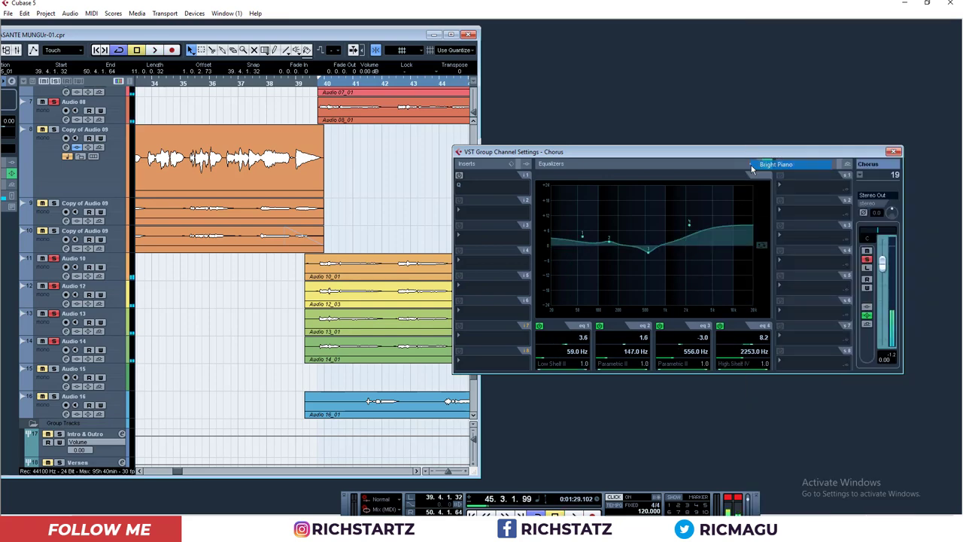
pyautogui.click(749, 167)
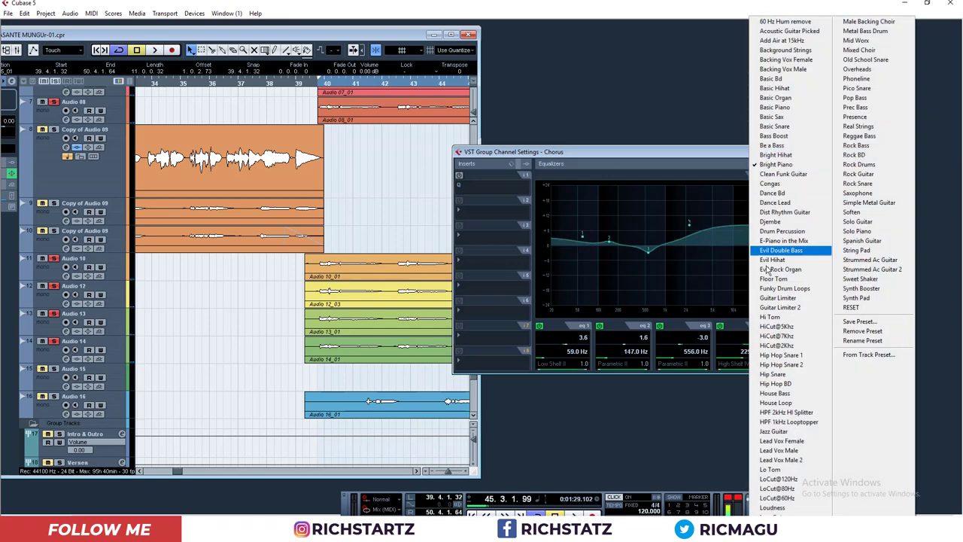
pyautogui.click(782, 459)
# During playback, adjust the channel EQ: high pass to 45 Hz, band 3 to 2057 Hz/1.6 dB, high shelf to 7047 Hz/6.6 dB.
pyautogui.press('space')
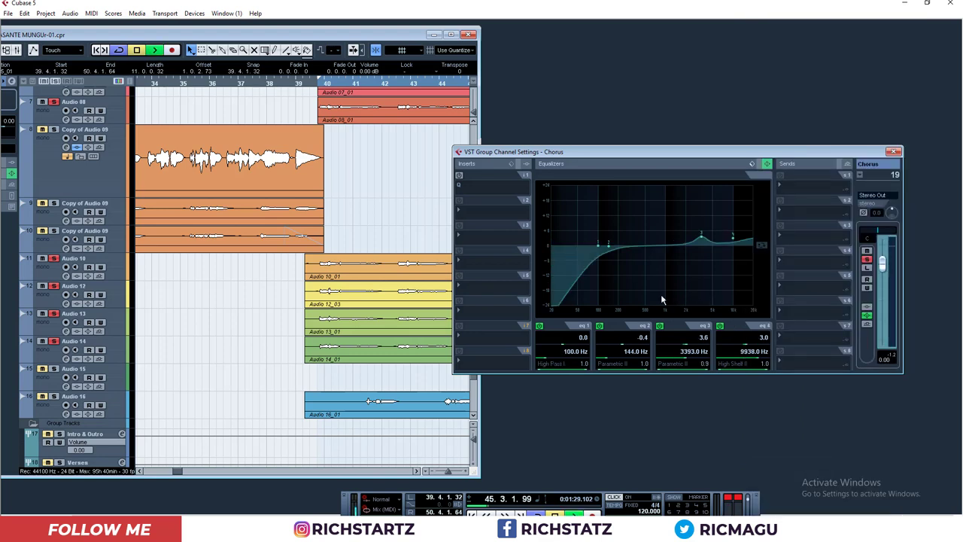
pyautogui.moveTo(600, 250); pyautogui.dragTo(573, 248)
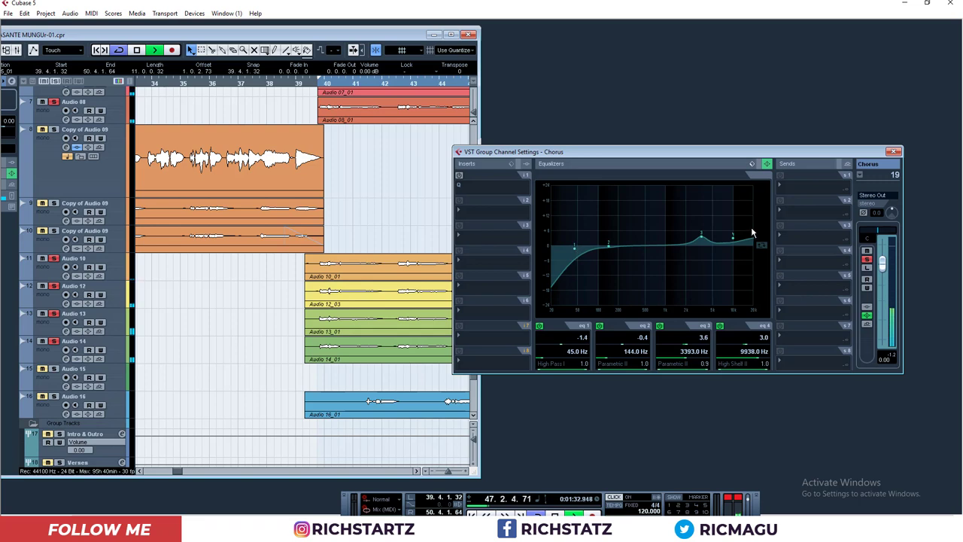
pyautogui.moveTo(732, 237)
pyautogui.mouseDown()
pyautogui.moveTo(724, 228)
pyautogui.moveTo(687, 248)
pyautogui.moveTo(723, 233)
pyautogui.mouseUp()
pyautogui.press('space')
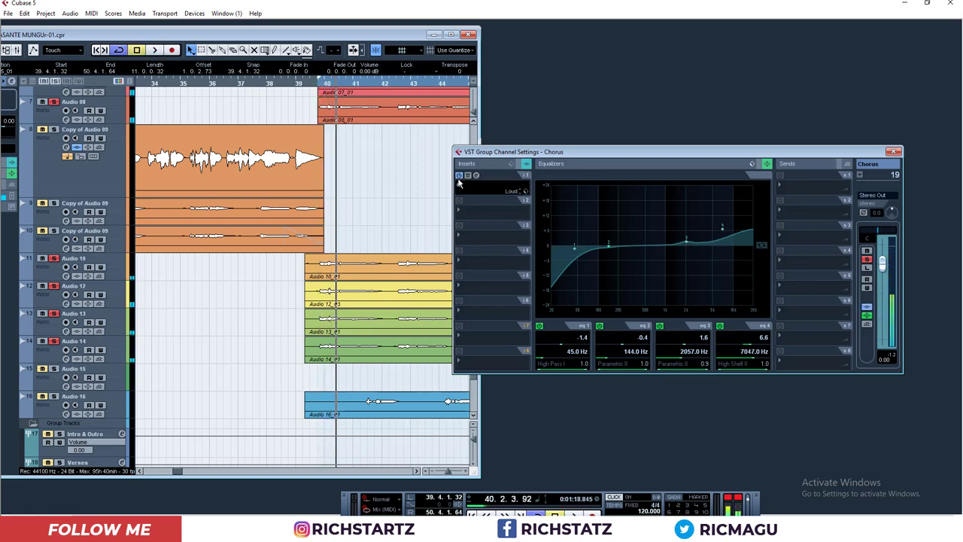
pyautogui.press('space')
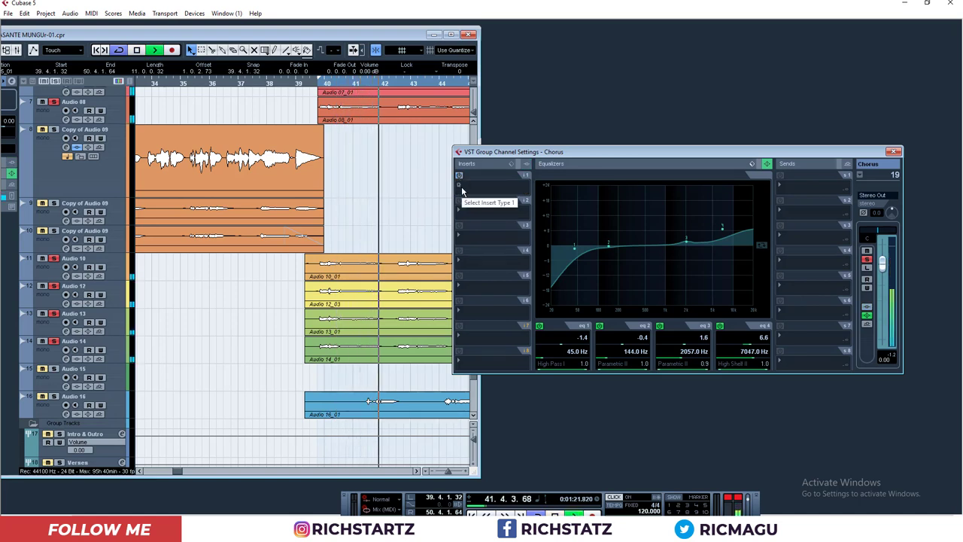
# Replace the Q plug-in in the Chorus channel's first insert slot with Roomworks SE, discarding the Q changes.
pyautogui.click(464, 189)
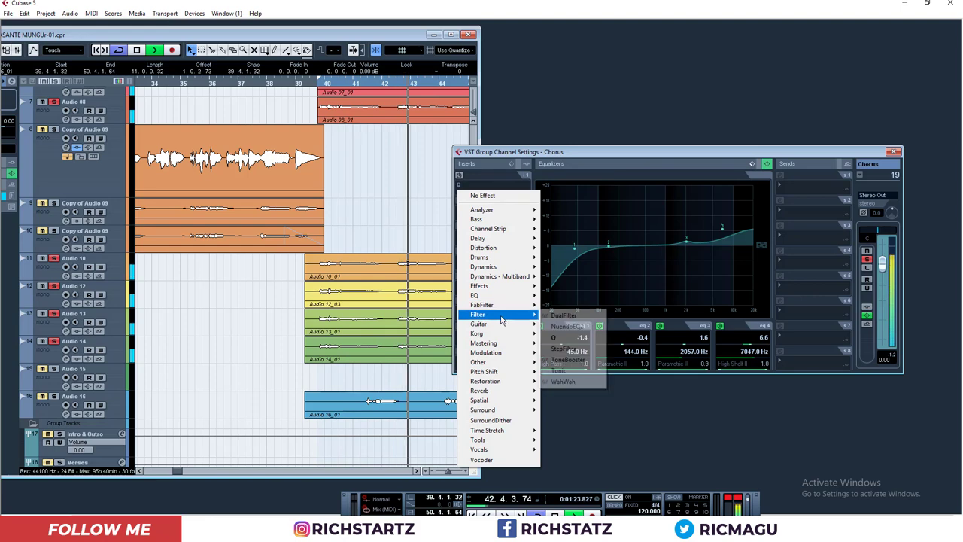
pyautogui.moveTo(503, 325)
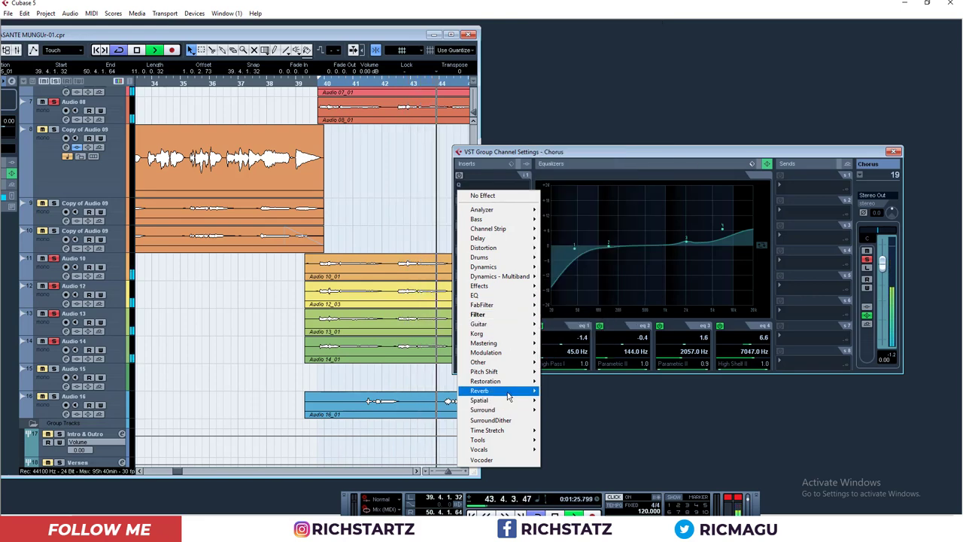
pyautogui.moveTo(508, 392)
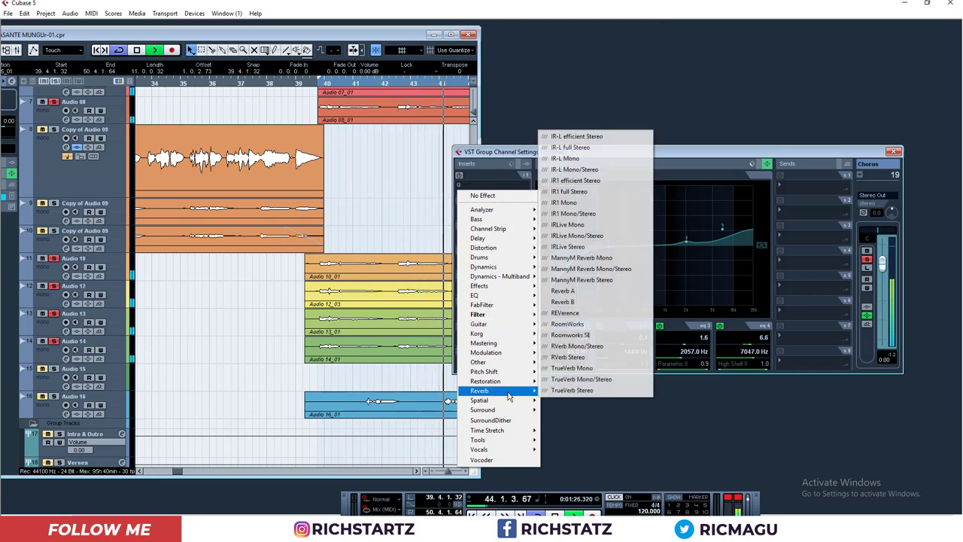
pyautogui.click(570, 335)
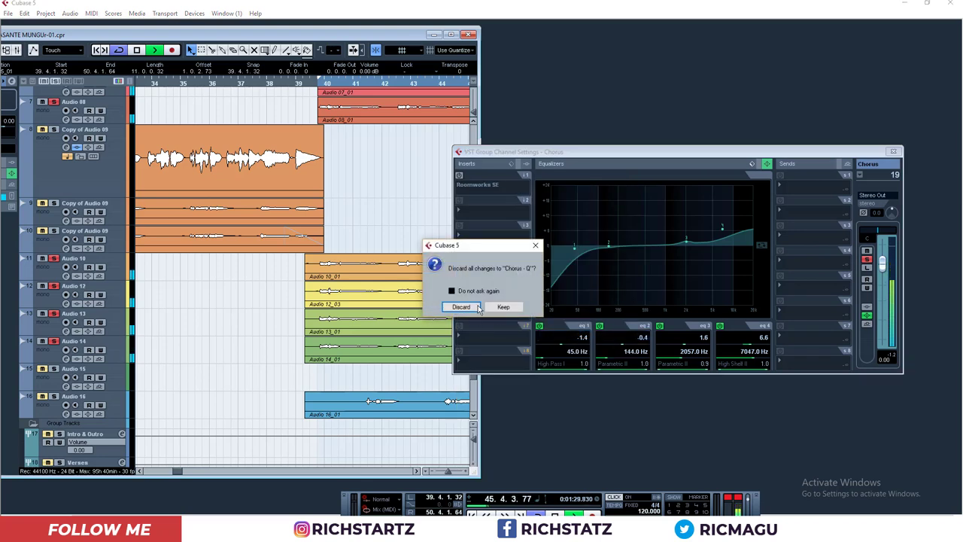
pyautogui.click(462, 306)
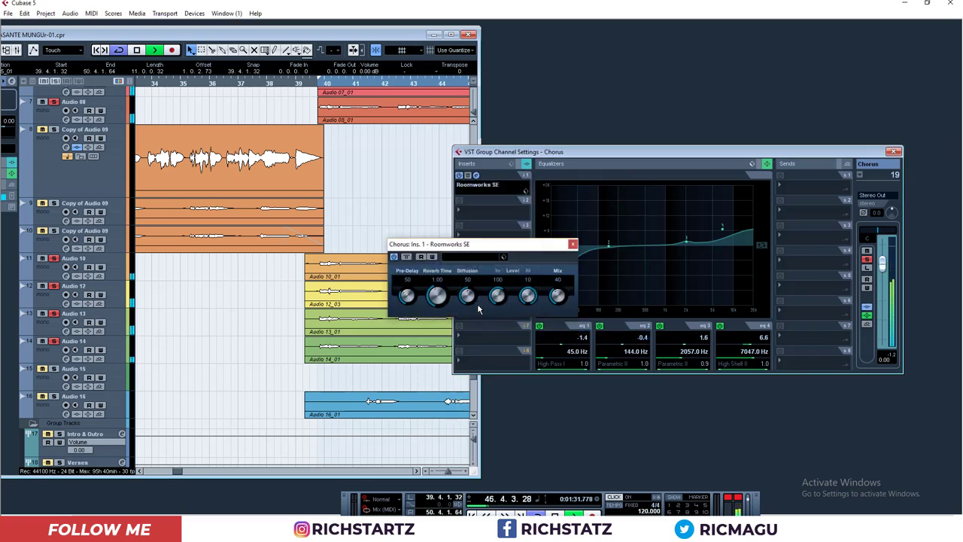
# Load the Cathedral preset in Roomworks SE, start playback, and close the preset browser.
pyautogui.click(483, 260)
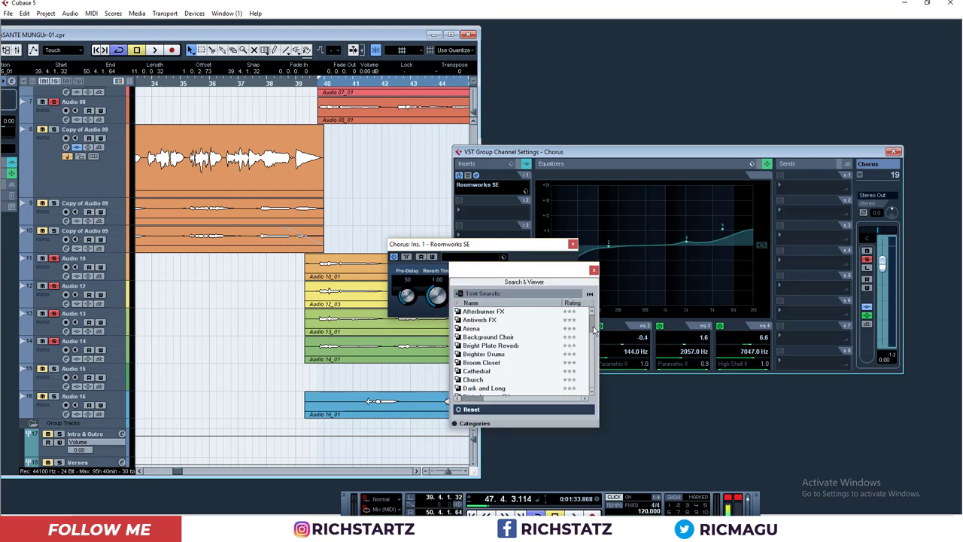
pyautogui.click(477, 370)
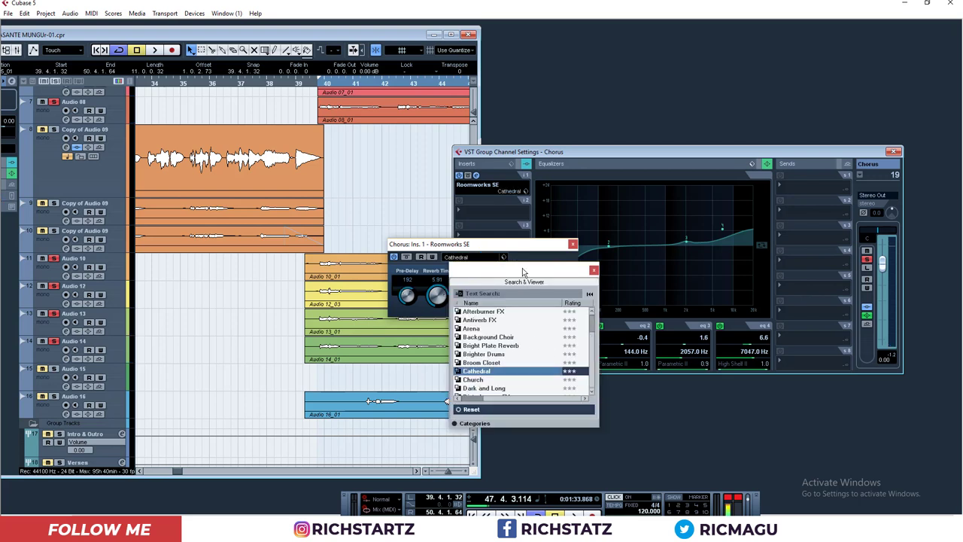
pyautogui.press('space')
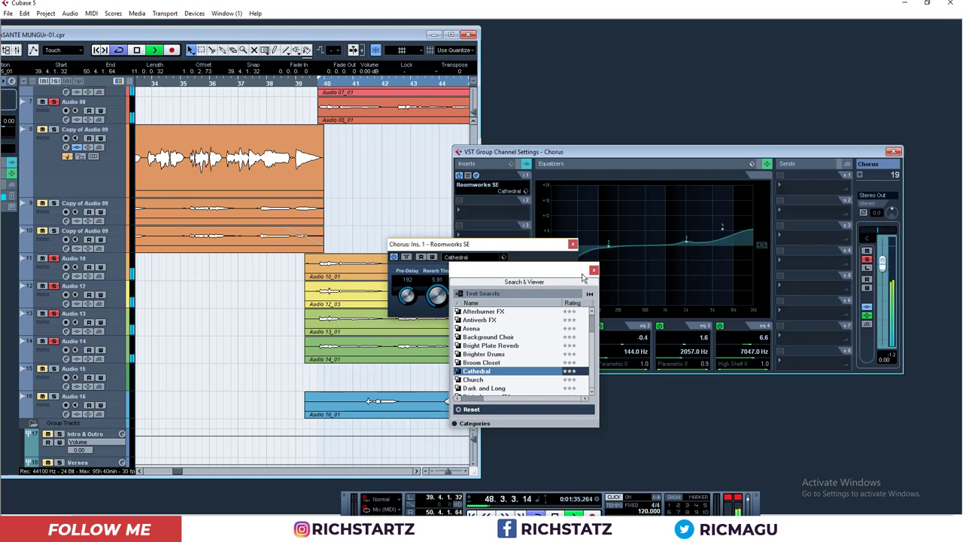
pyautogui.click(593, 269)
# Set the Roomworks SE mix to 1 and audition the chorus.
pyautogui.press('space')
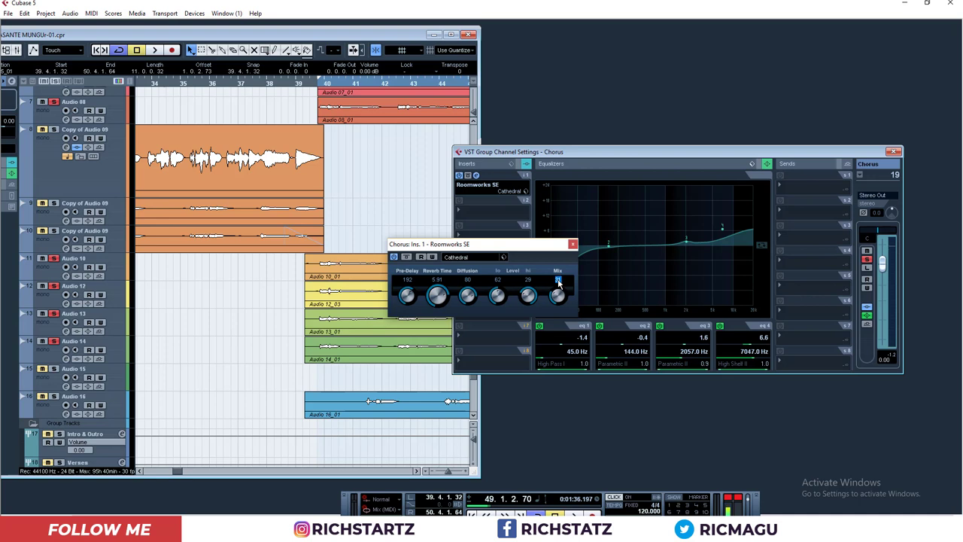
pyautogui.press('space')
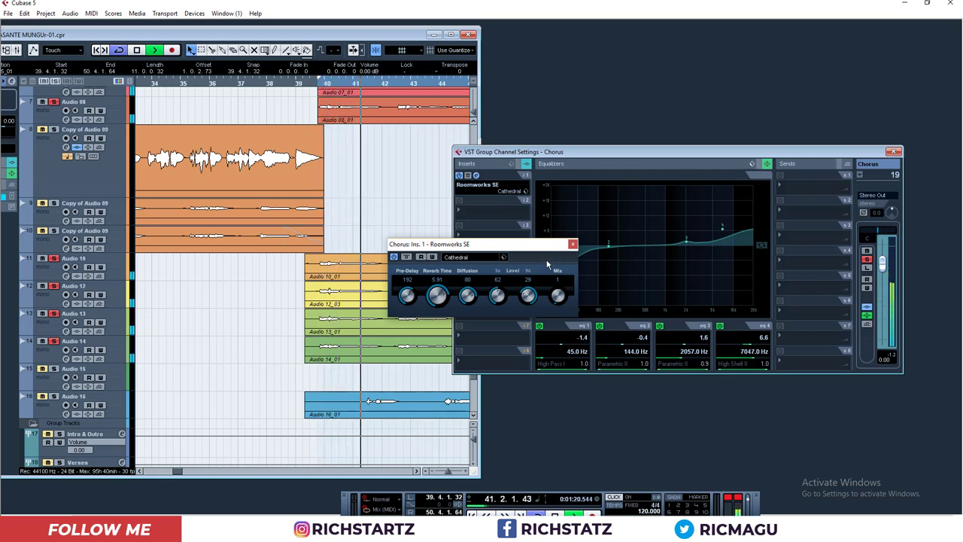
pyautogui.press('space')
pyautogui.press('space')
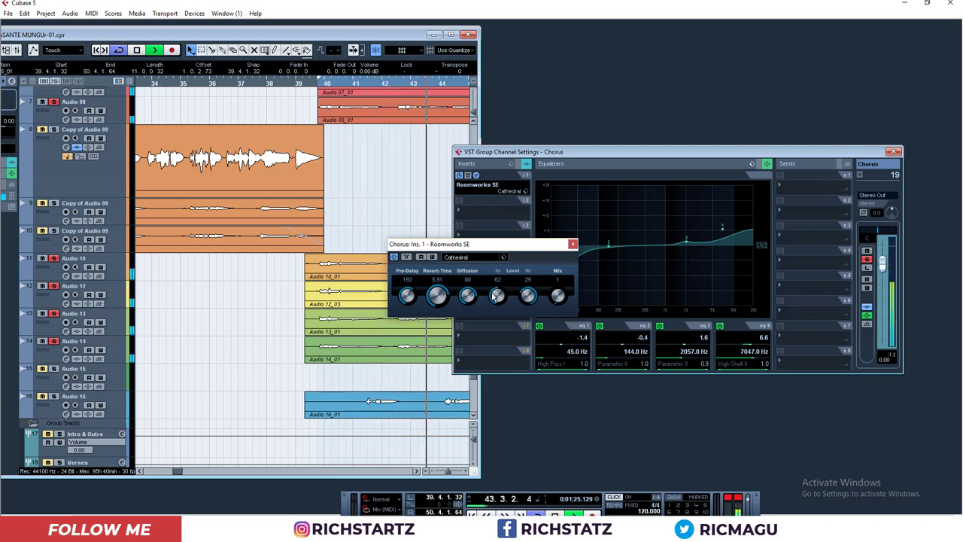
pyautogui.press('space')
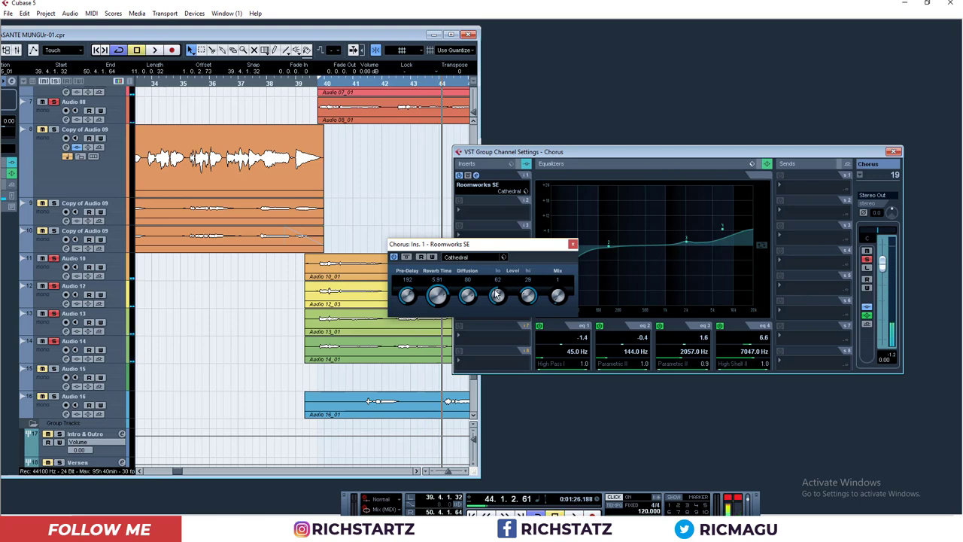
# Adjust Roomworks SE to a low level of 23, a high level of 27, and a reverb time of 6.53.
pyautogui.moveTo(496, 295); pyautogui.dragTo(537, 253)
pyautogui.press('space')
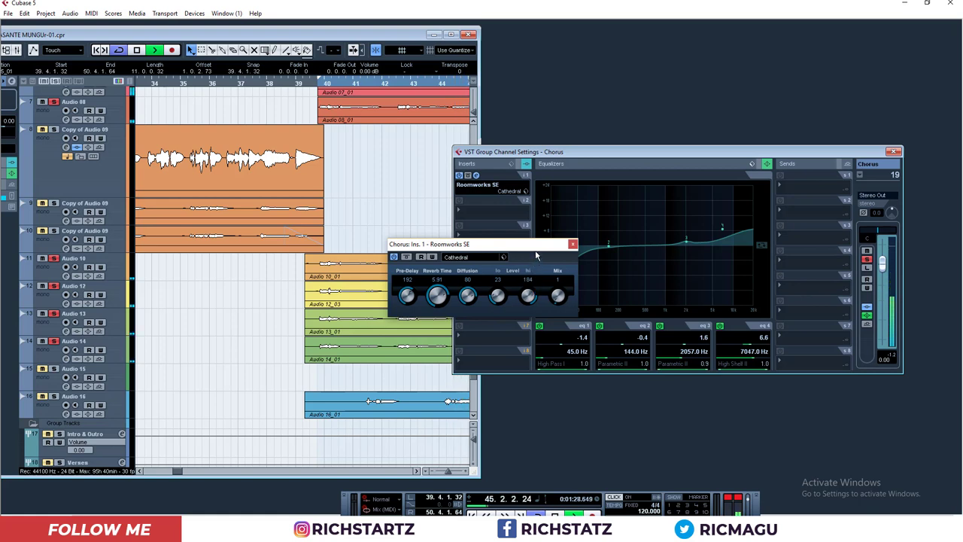
pyautogui.moveTo(528, 297); pyautogui.dragTo(548, 366)
pyautogui.moveTo(436, 293)
pyautogui.mouseDown()
pyautogui.moveTo(438, 327)
pyautogui.moveTo(444, 299)
pyautogui.mouseUp()
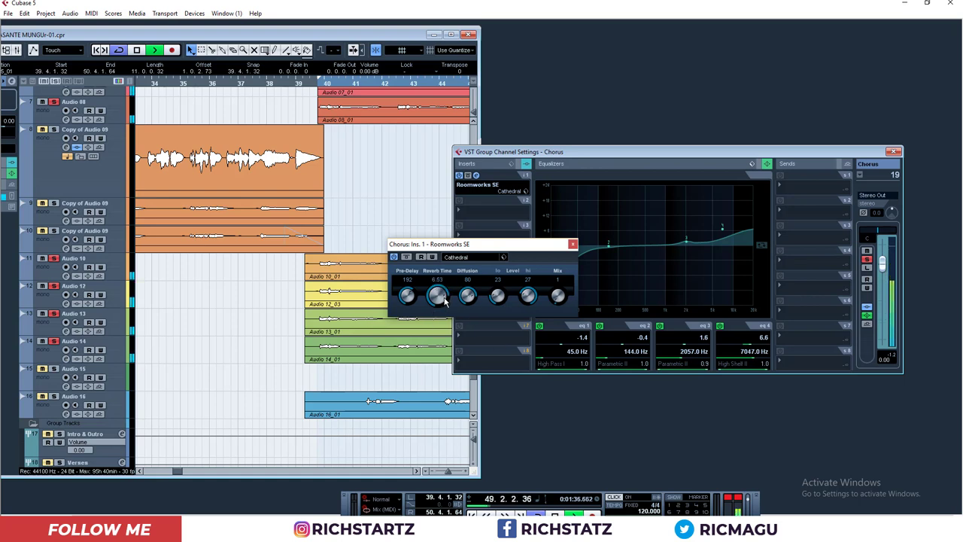
# Set the Roomworks SE reverb time to 4.00 and diffusion to 33 during playback, and close the plug-in window.
pyautogui.doubleClick(438, 280)
pyautogui.write('4')
pyautogui.press('Return')
pyautogui.click(468, 281)
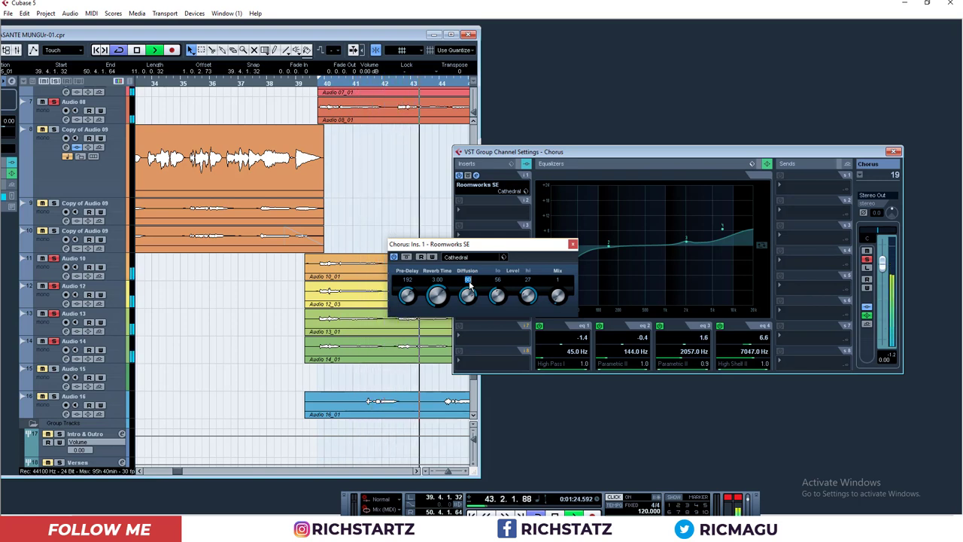
pyautogui.write('65')
pyautogui.press('Return')
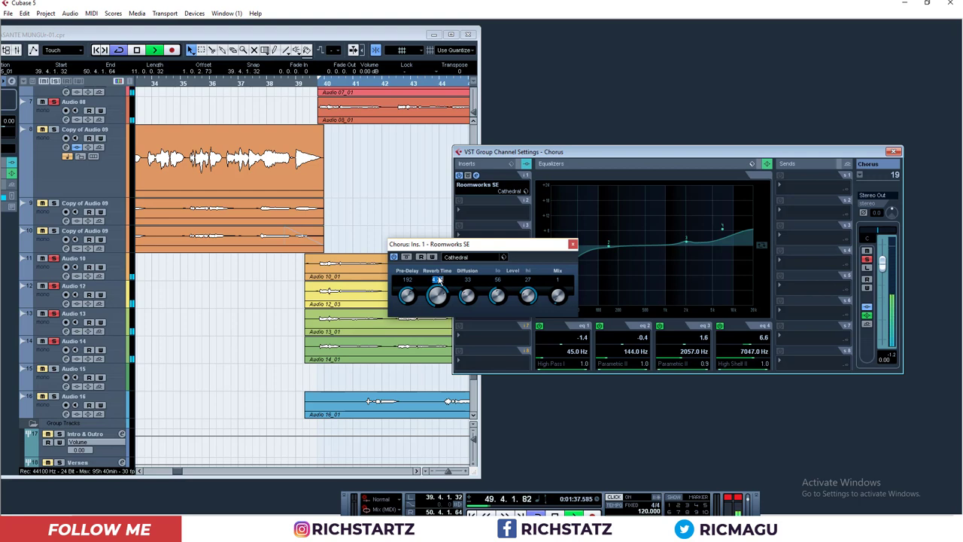
pyautogui.write('4')
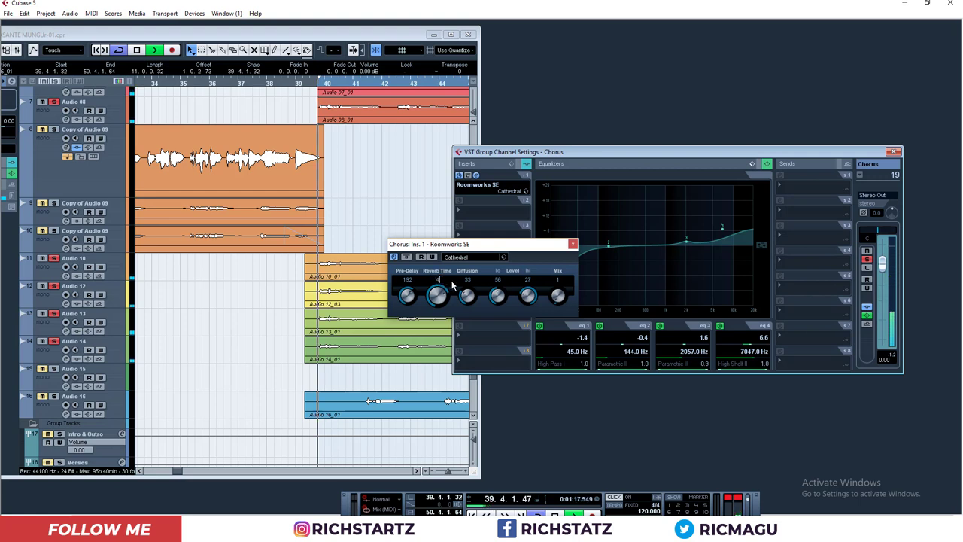
pyautogui.click(526, 261)
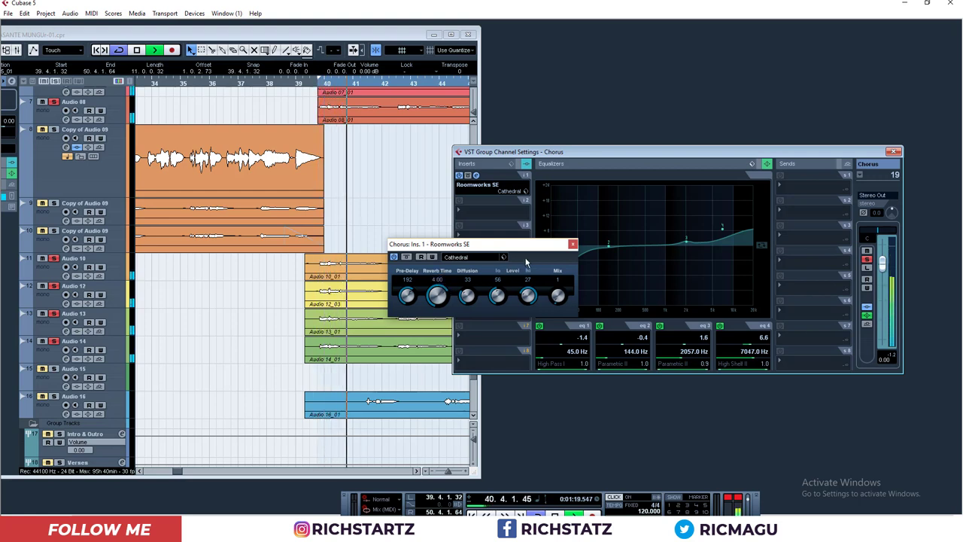
pyautogui.click(572, 245)
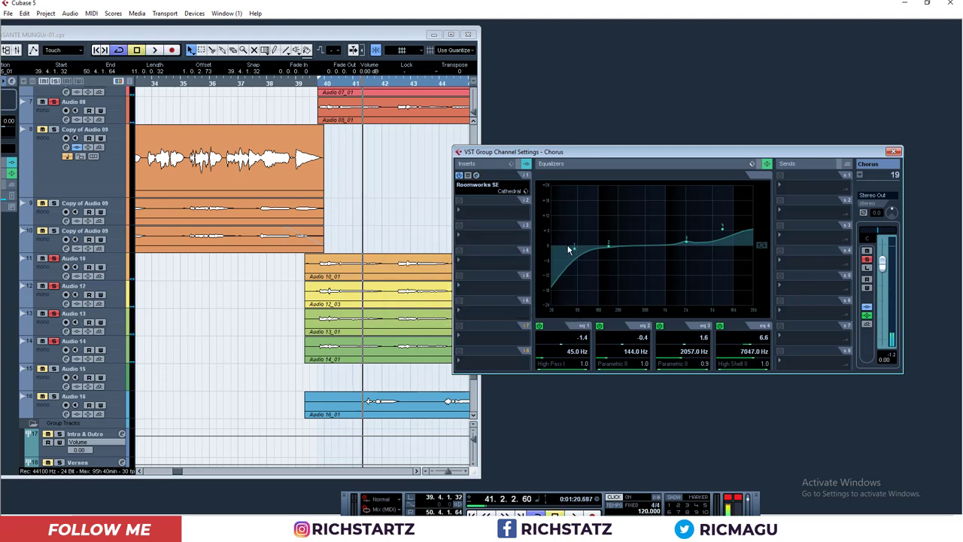
# Maximize the project window, solo the stereo Copy of Audio 01 track, and audition it together with the chorus vocals.
pyautogui.click(452, 34)
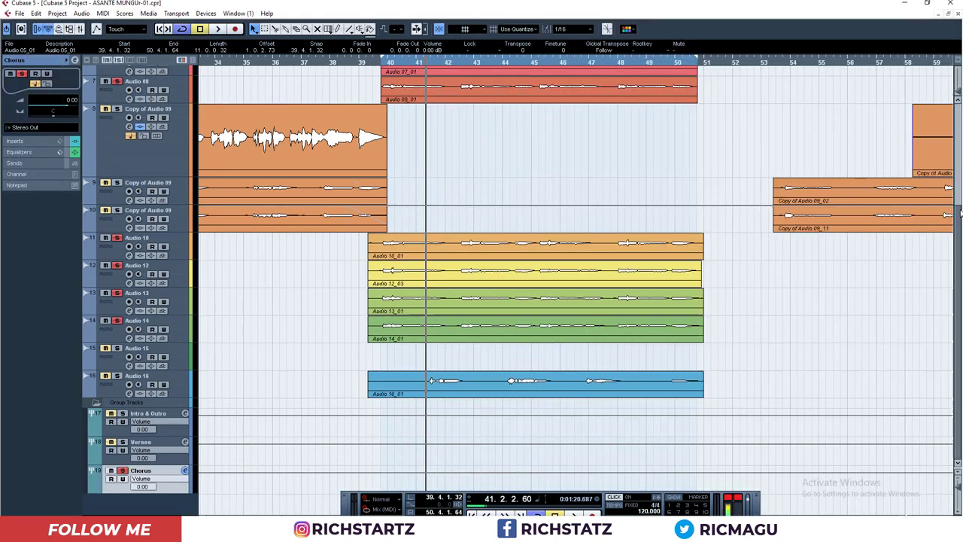
pyautogui.moveTo(957, 215); pyautogui.dragTo(953, 106)
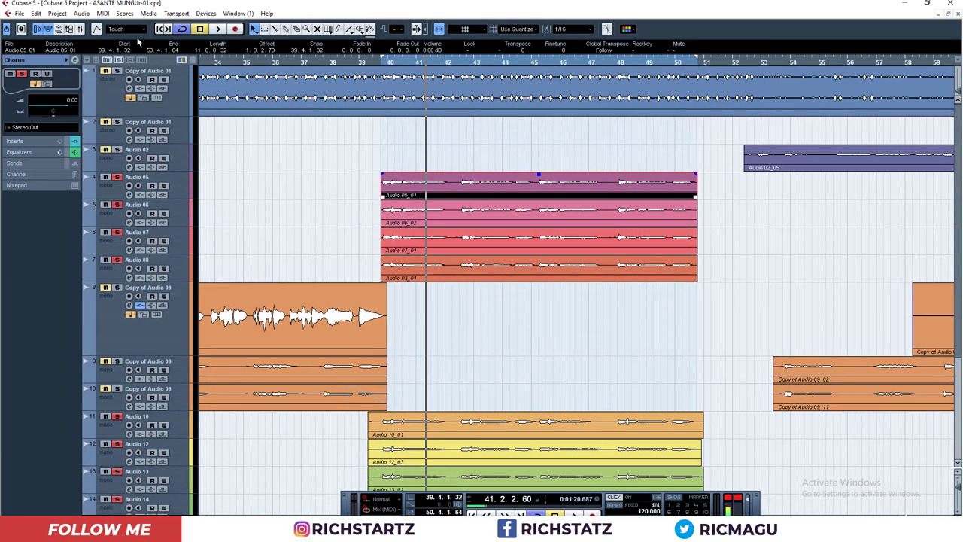
pyautogui.click(118, 71)
pyautogui.press('space')
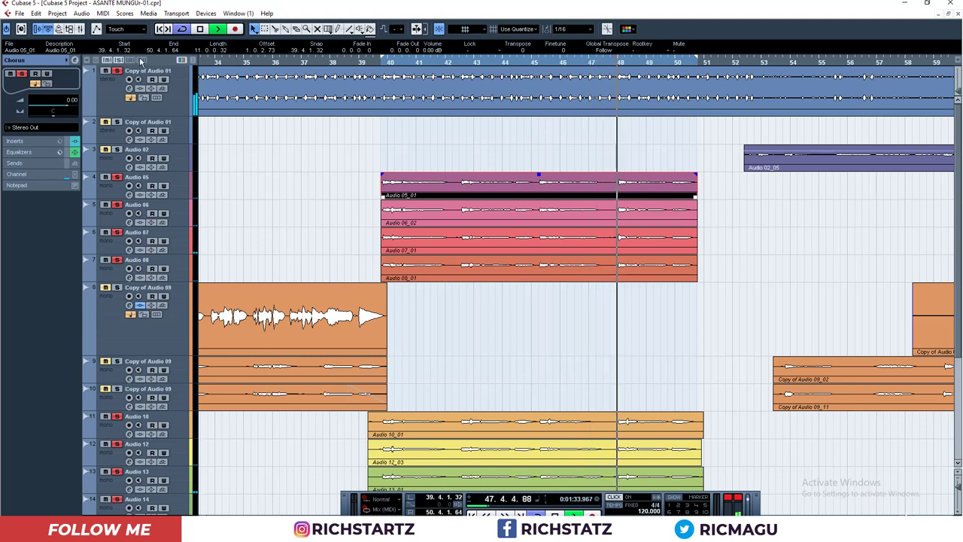
pyautogui.press('space')
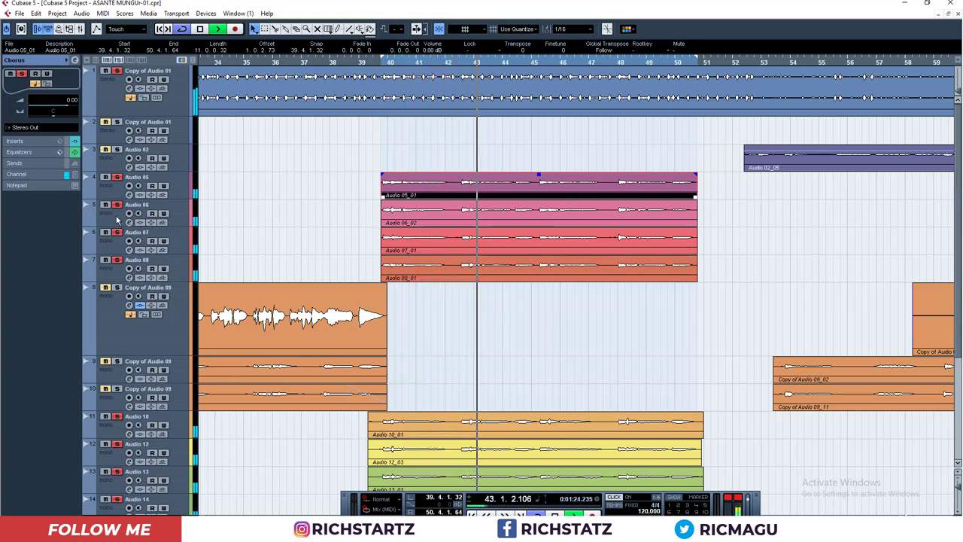
pyautogui.press('space')
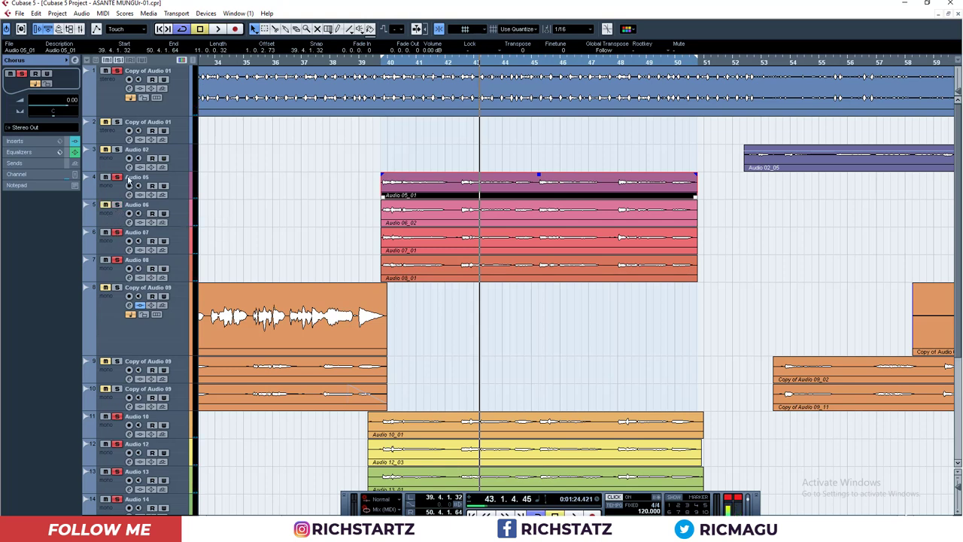
# Clear all solos, solo Audio 05 together with Copy of Audio 01, and open Audio 05's channel settings.
pyautogui.click(118, 60)
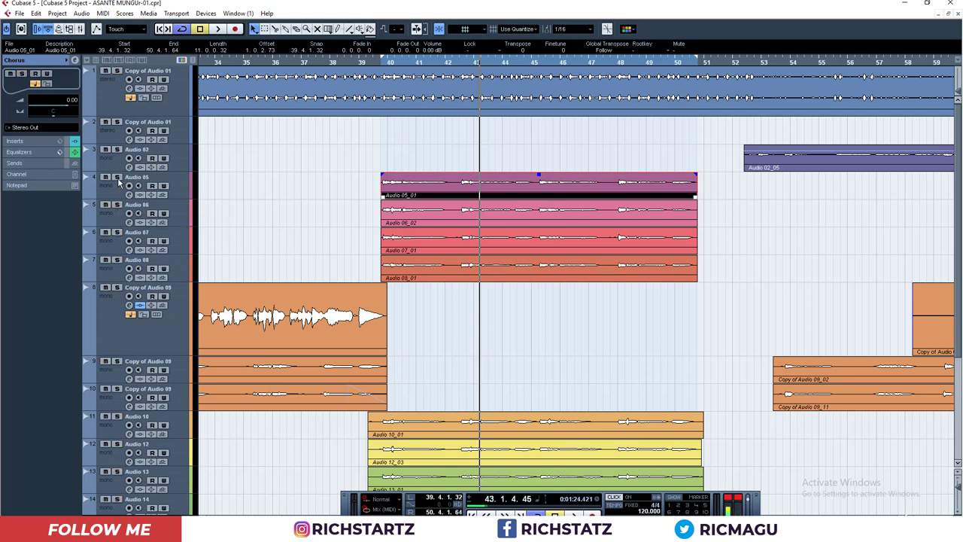
pyautogui.click(118, 178)
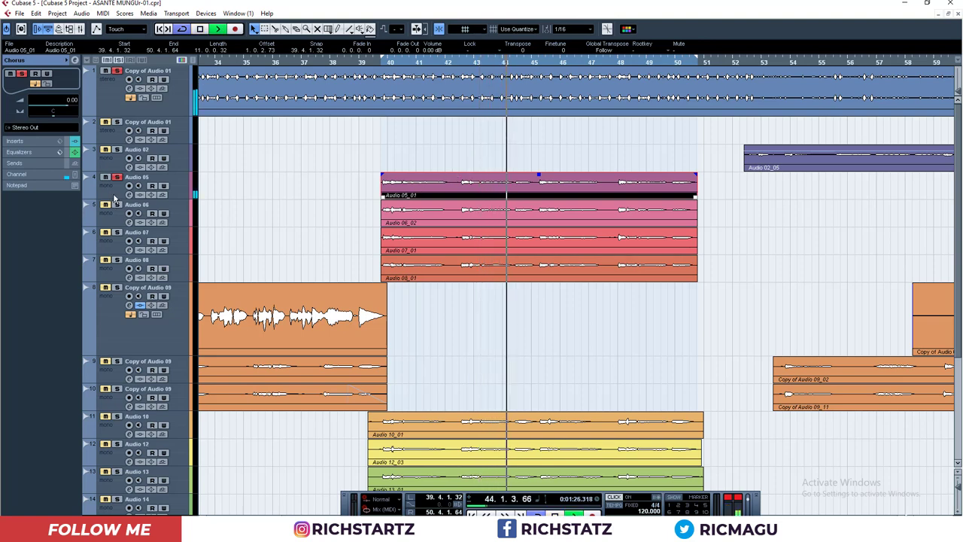
pyautogui.click(129, 195)
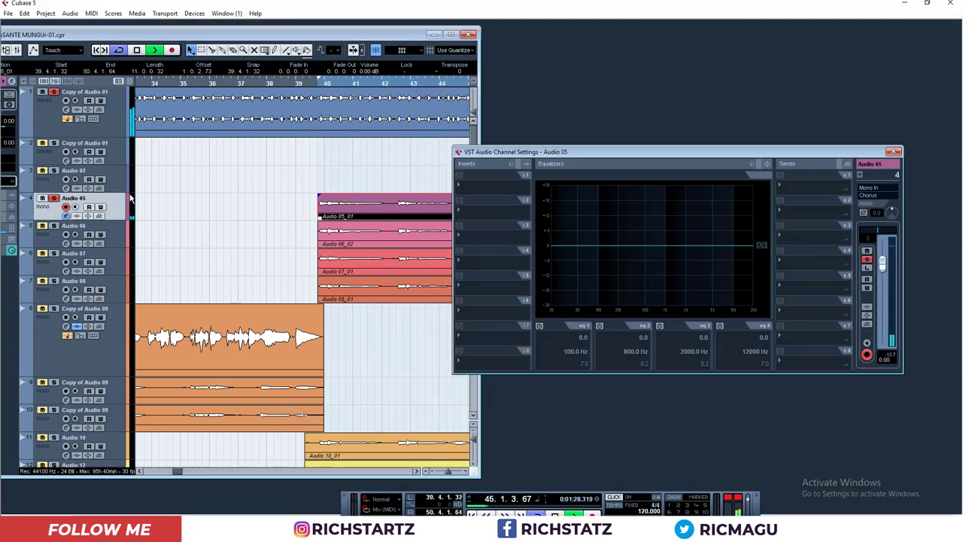
# Insert the Q filter in Audio 05's first insert slot and load its Loud preset.
pyautogui.click(473, 190)
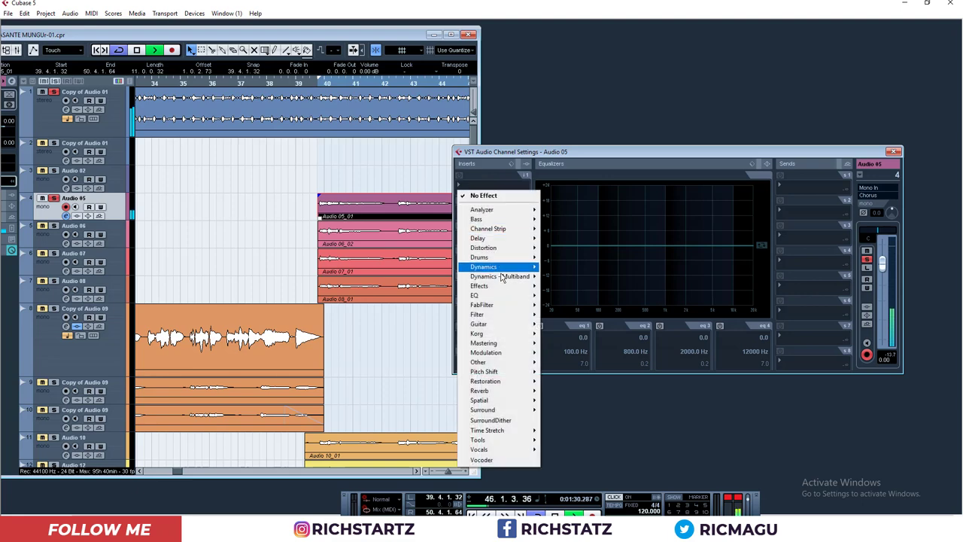
pyautogui.moveTo(506, 298)
pyautogui.moveTo(504, 313)
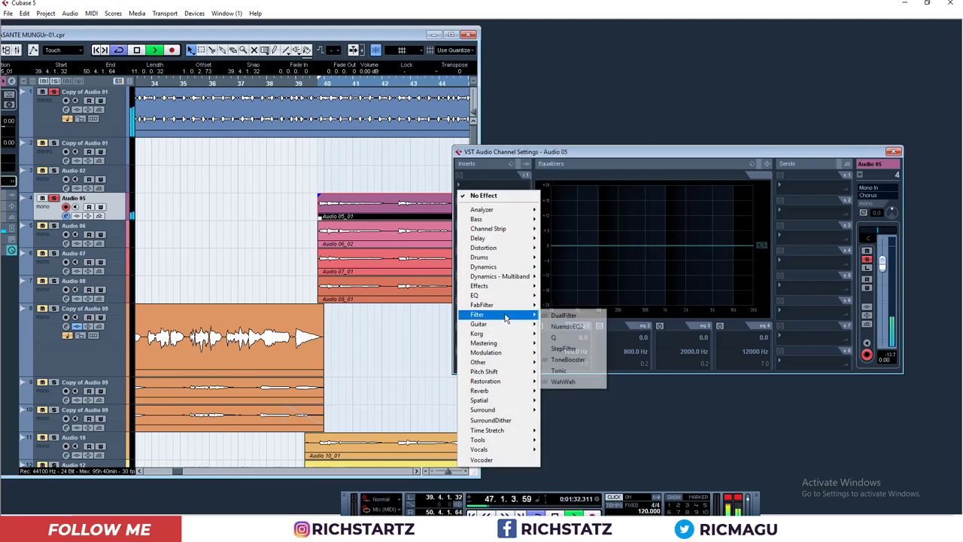
pyautogui.click(563, 336)
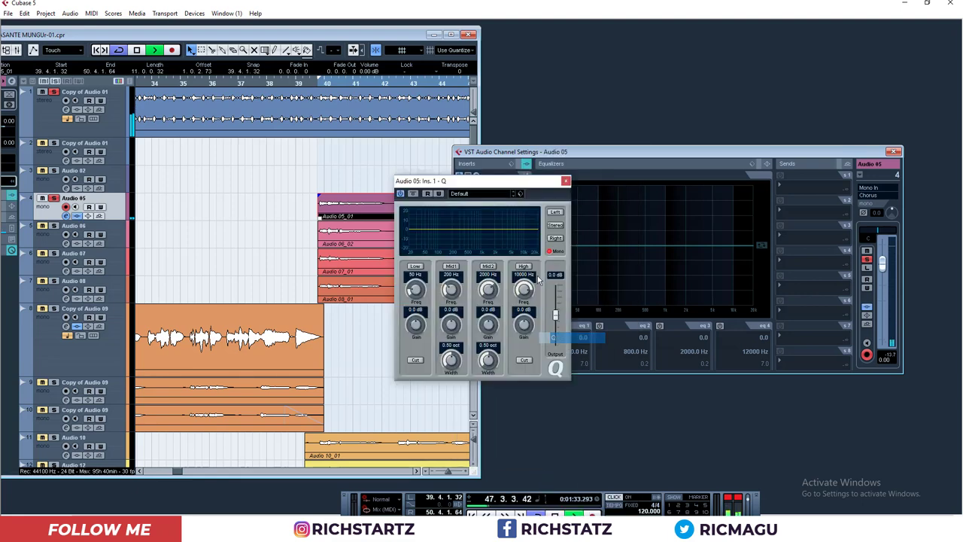
pyautogui.click(485, 196)
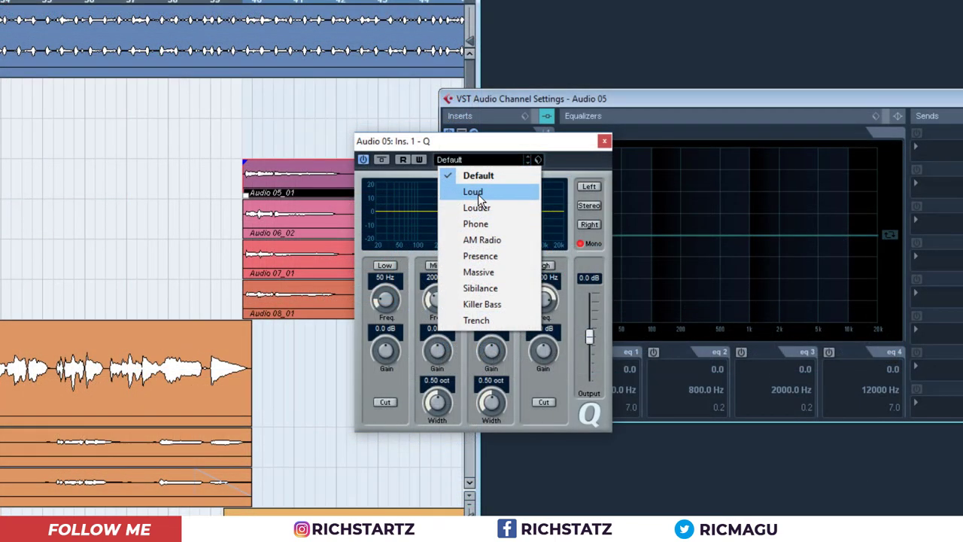
pyautogui.click(474, 215)
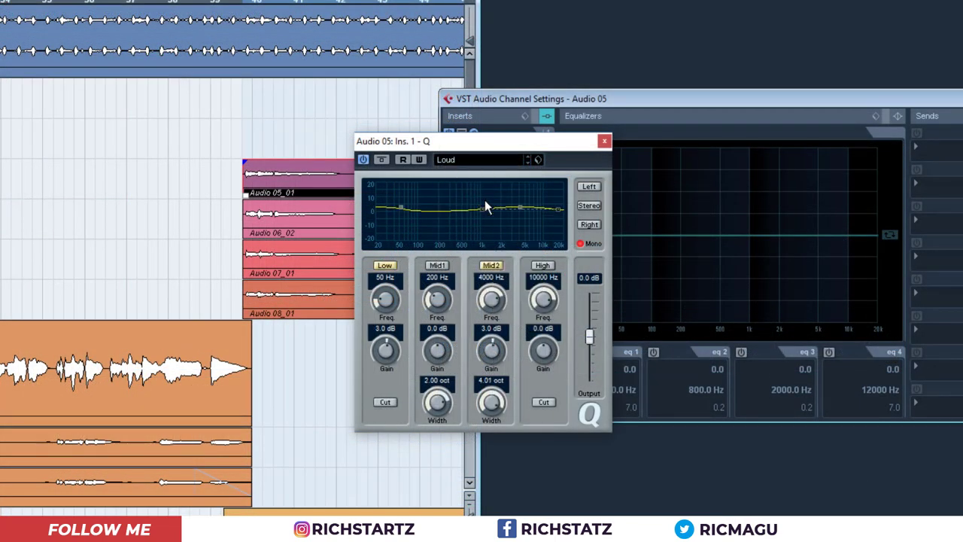
# Adjust Q: low to 41 Hz/-4.5 dB, mid 2 to 3987 Hz/6.5 dB, high to 10479 Hz/2.0 dB, and output to 0.3 dB.
pyautogui.moveTo(401, 208); pyautogui.dragTo(397, 218)
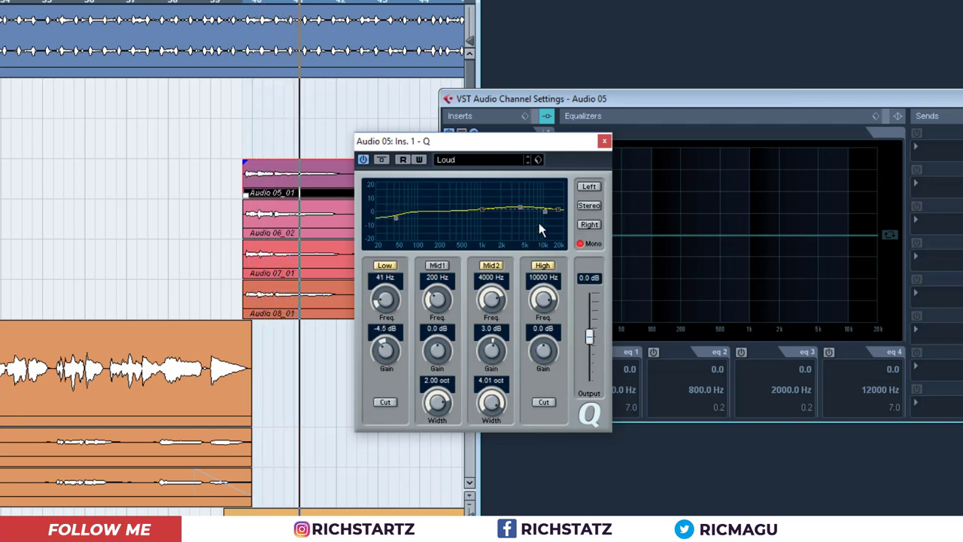
pyautogui.moveTo(545, 211); pyautogui.dragTo(520, 204)
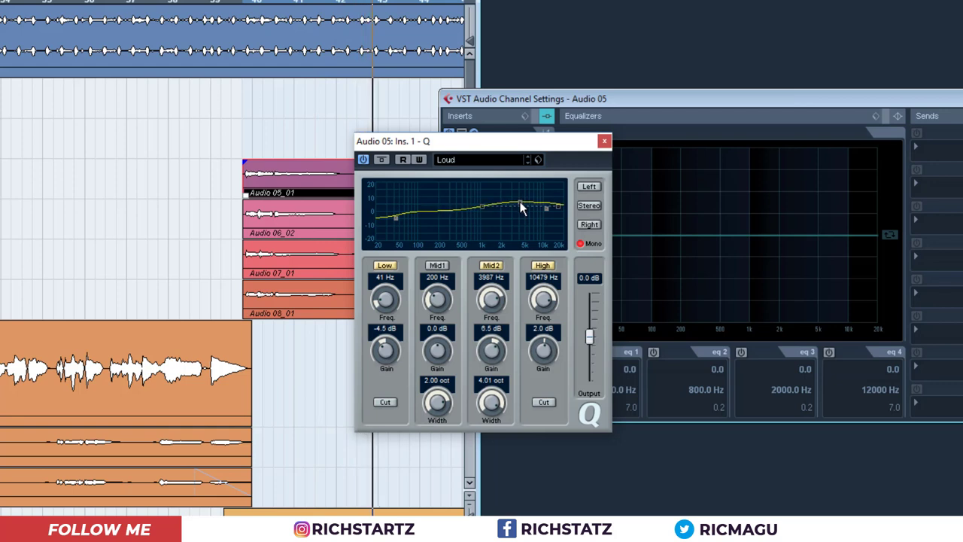
pyautogui.click(588, 332)
pyautogui.moveTo(588, 331); pyautogui.dragTo(588, 335)
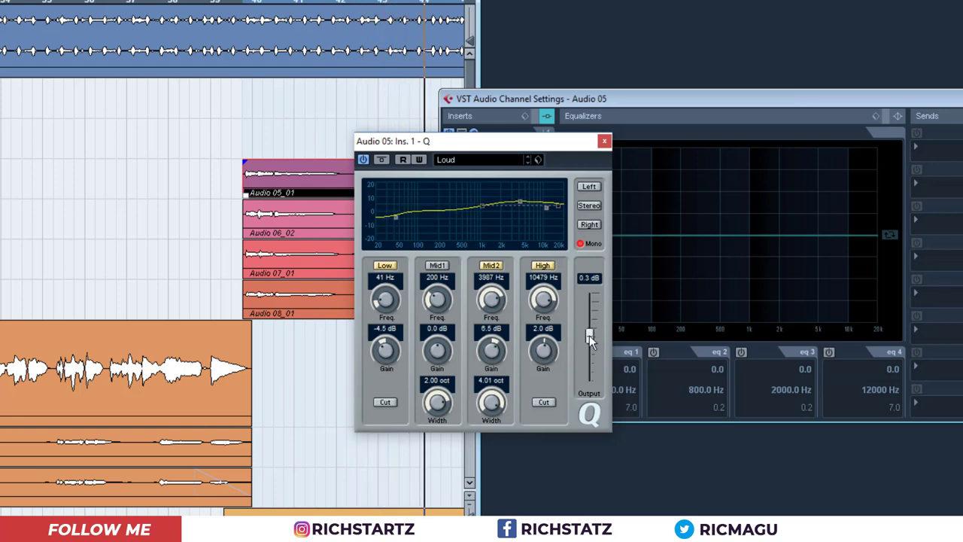
# Set Q's mid 2 width to 3.72 oct, enable mid 1 with a 3.46 oct width, raise output to 3.3 dB, and stop playback.
pyautogui.moveTo(483, 203); pyautogui.dragTo(484, 205)
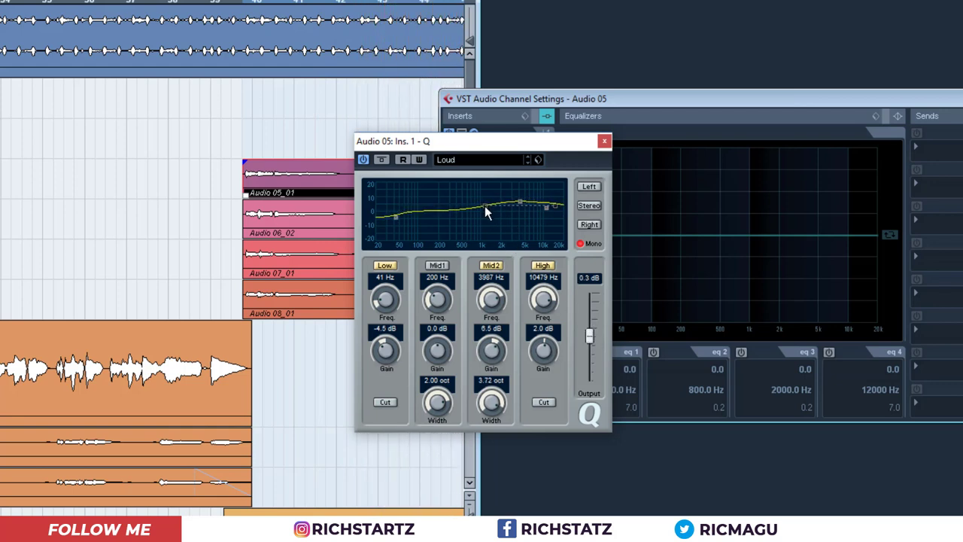
pyautogui.click(438, 266)
pyautogui.moveTo(422, 209); pyautogui.dragTo(405, 209)
pyautogui.moveTo(586, 333); pyautogui.dragTo(588, 329)
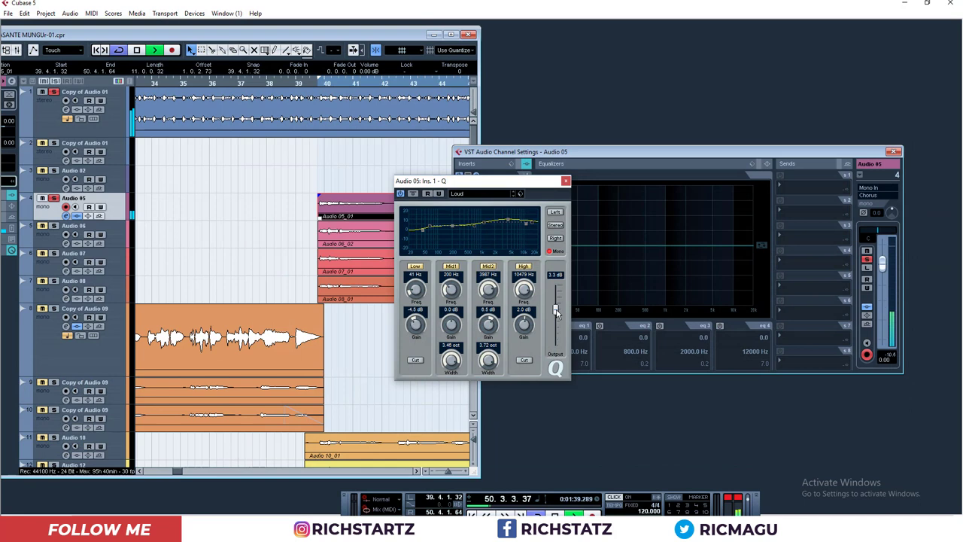
pyautogui.click(566, 181)
pyautogui.press('space')
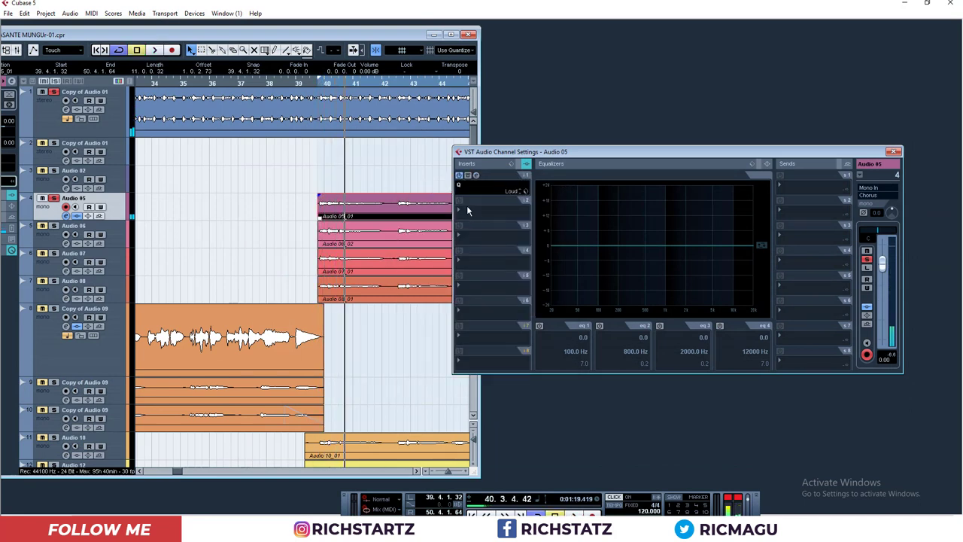
# Insert Auto-Tune 8.1 in Audio 05's second insert slot and place its window clear of the track list.
pyautogui.click(467, 211)
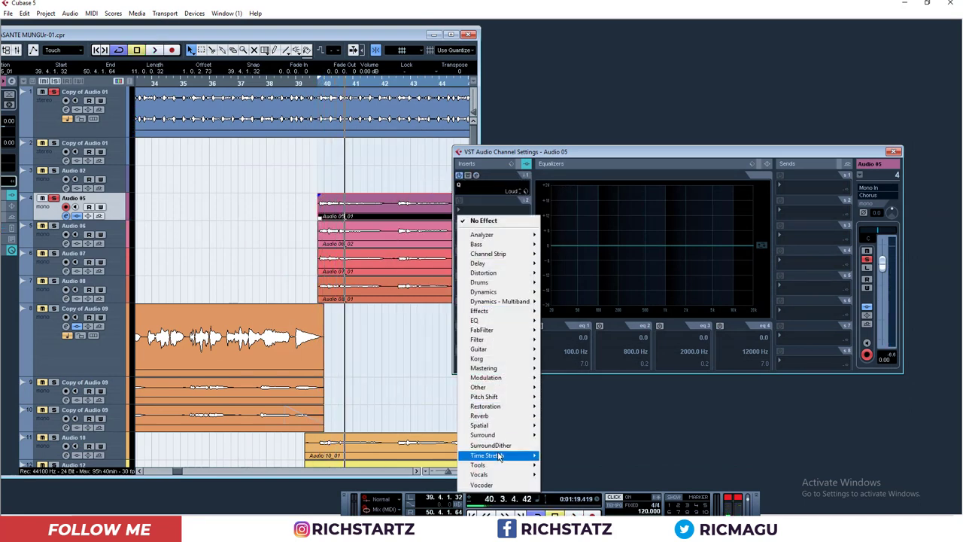
pyautogui.moveTo(505, 470)
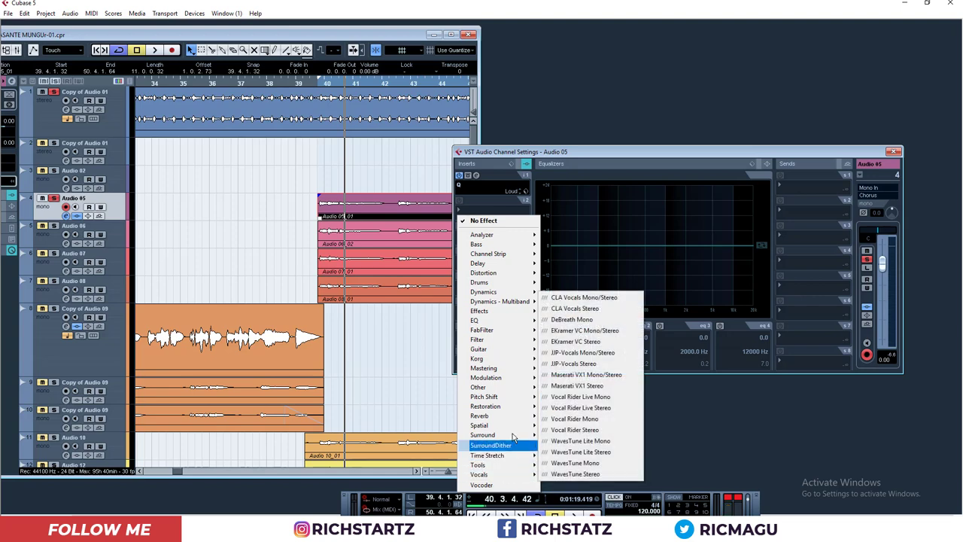
pyautogui.moveTo(521, 399)
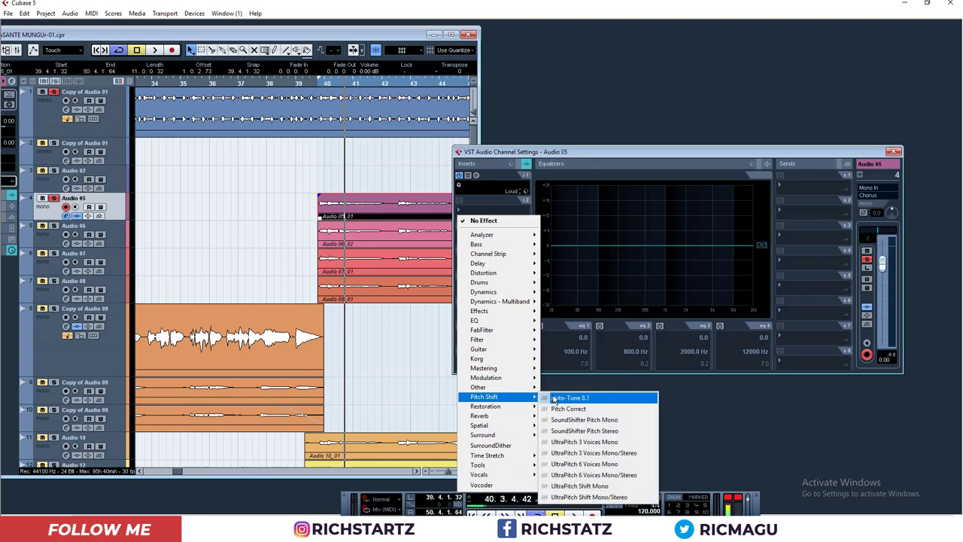
pyautogui.click(554, 398)
pyautogui.moveTo(398, 118); pyautogui.dragTo(501, 141)
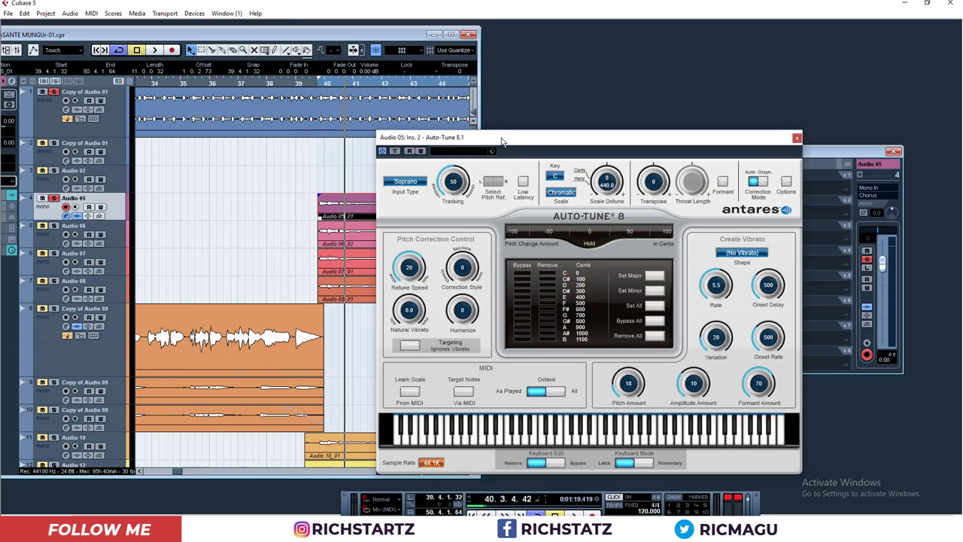
# Set the Auto-Tune scale to Minor and the key to D#.
pyautogui.click(554, 177)
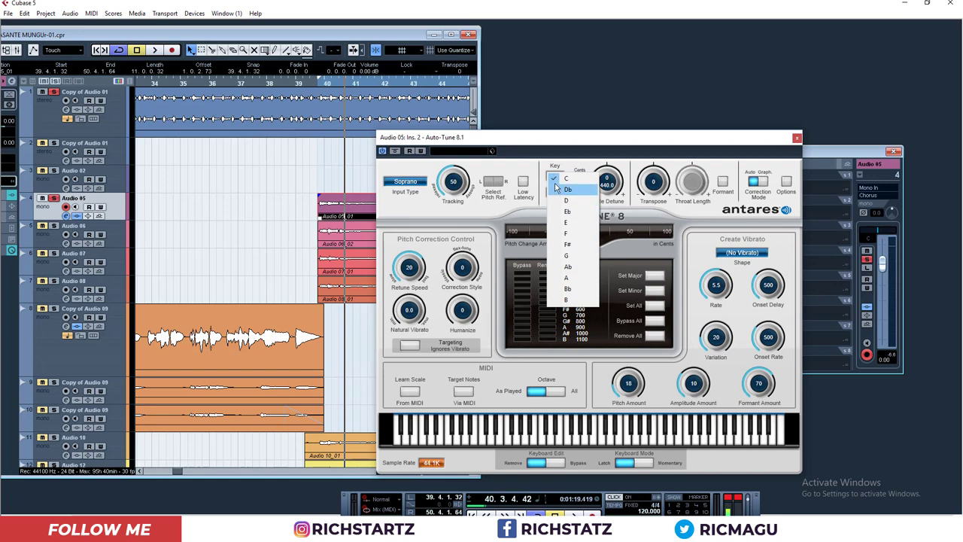
pyautogui.click(564, 189)
pyautogui.click(557, 194)
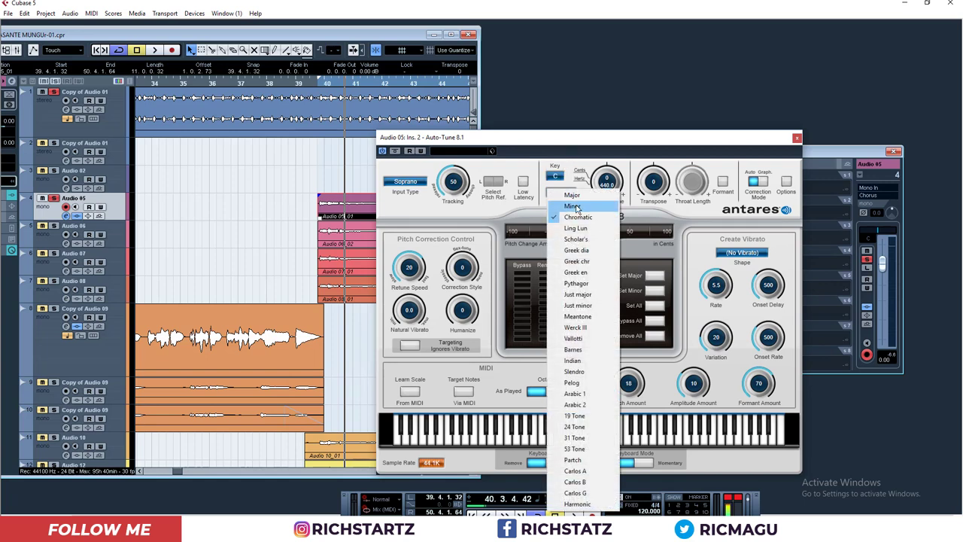
pyautogui.click(565, 209)
pyautogui.click(555, 177)
pyautogui.click(558, 181)
pyautogui.click(555, 177)
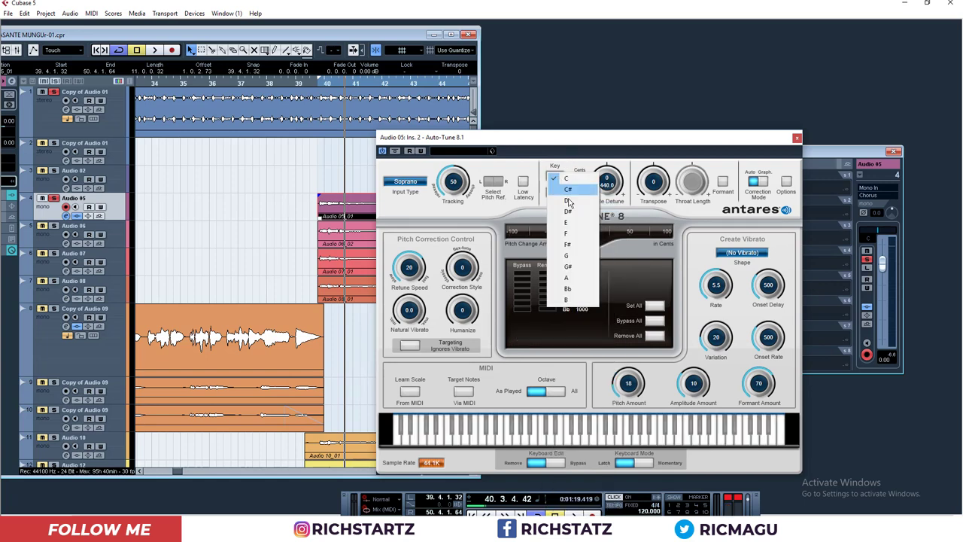
pyautogui.click(568, 211)
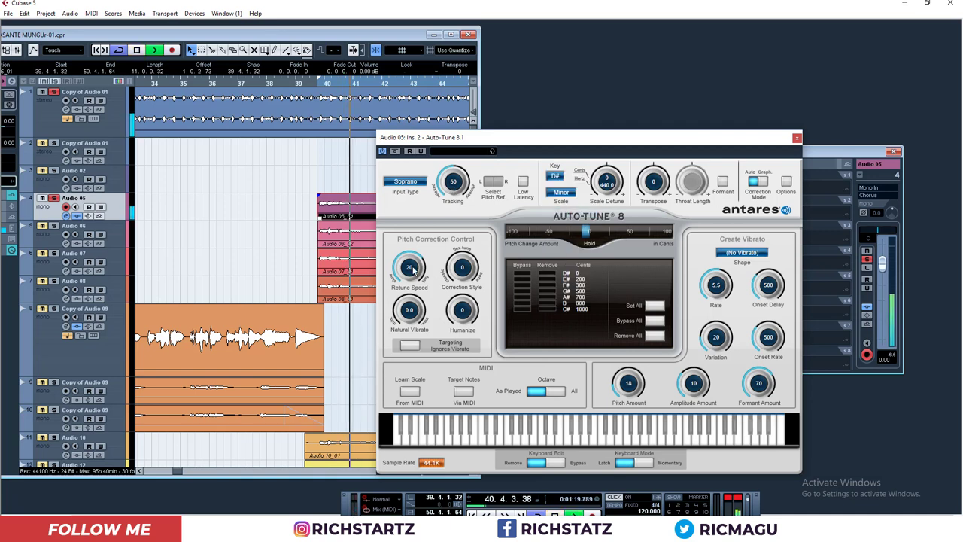
# Set Auto-Tune's retune speed to 10 and vibrato shape to Sine Wave while playing back, and close the plug-in.
pyautogui.moveTo(410, 269); pyautogui.dragTo(410, 244)
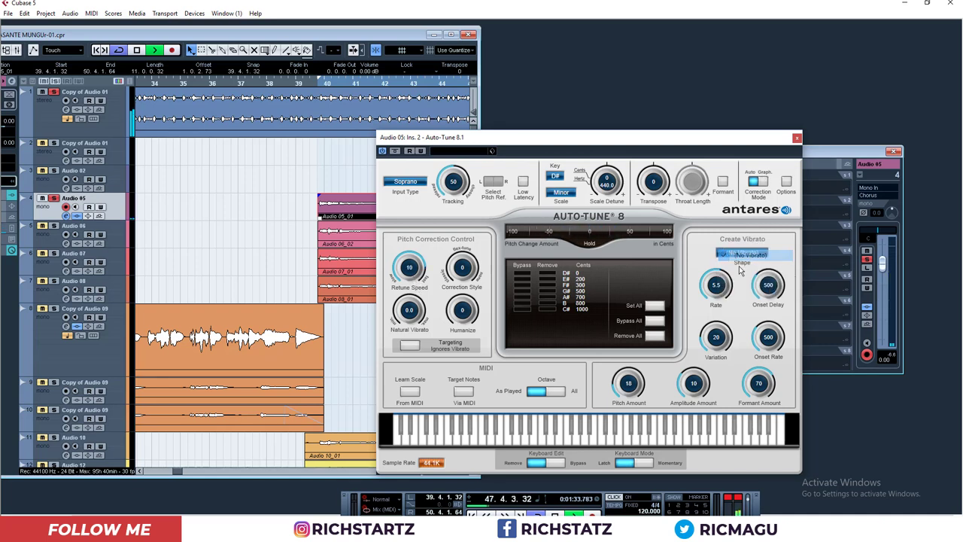
pyautogui.click(737, 254)
pyautogui.click(742, 268)
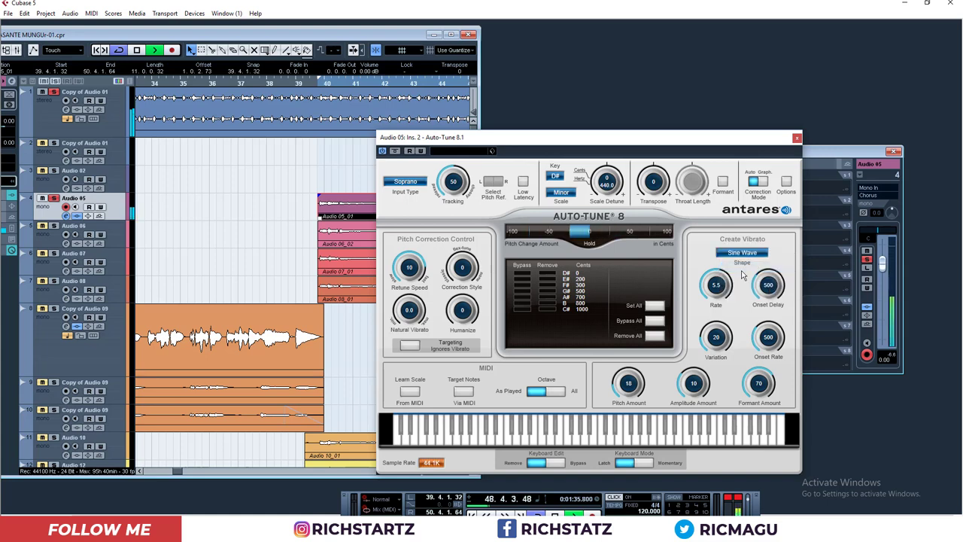
pyautogui.click(797, 140)
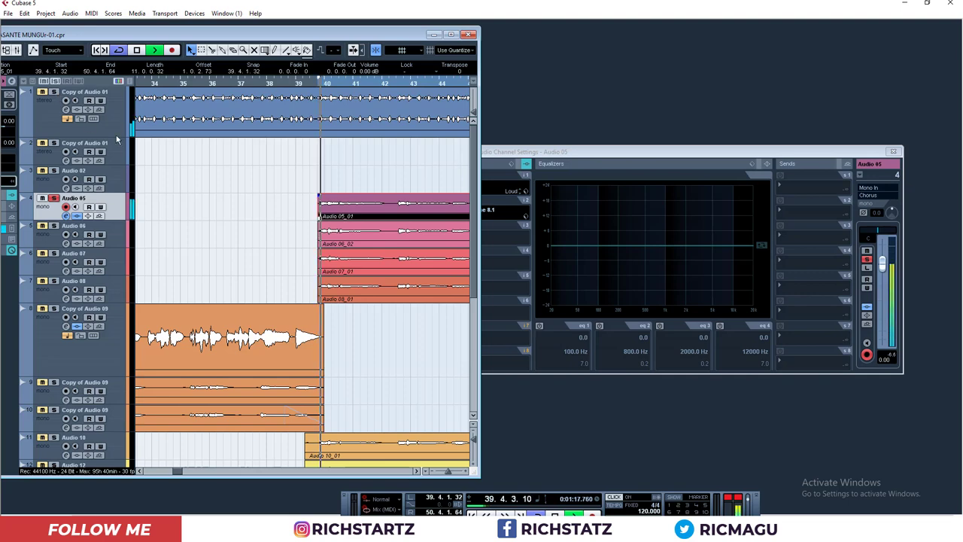
# Insert ModDelay in Audio 05's third insert slot, resume playback, and set the delay's mix to 5%.
pyautogui.moveTo(545, 152); pyautogui.dragTo(619, 162)
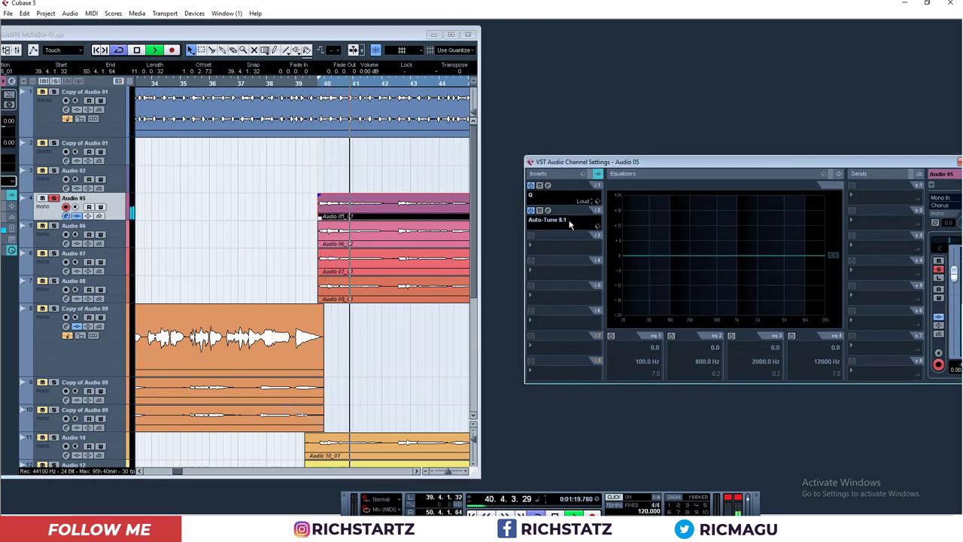
pyautogui.click(549, 244)
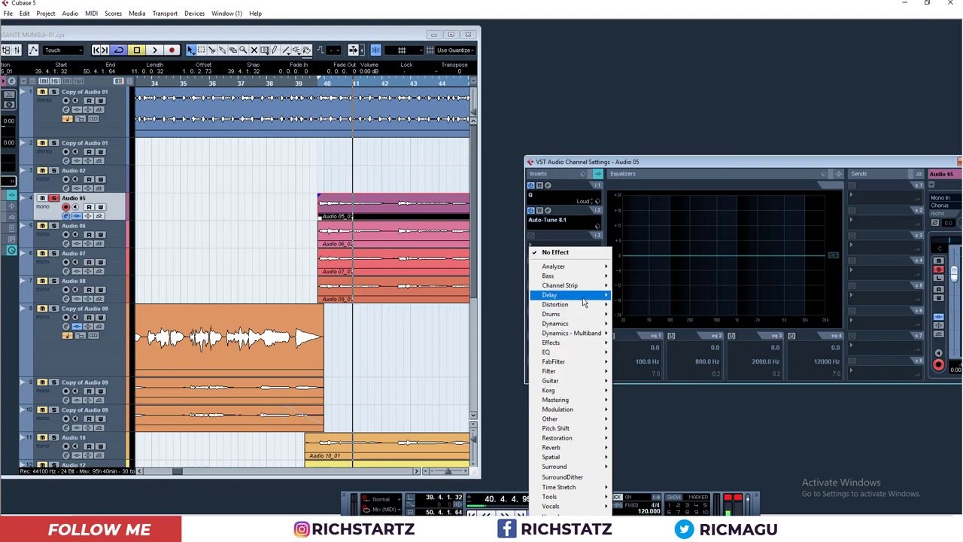
pyautogui.moveTo(585, 294)
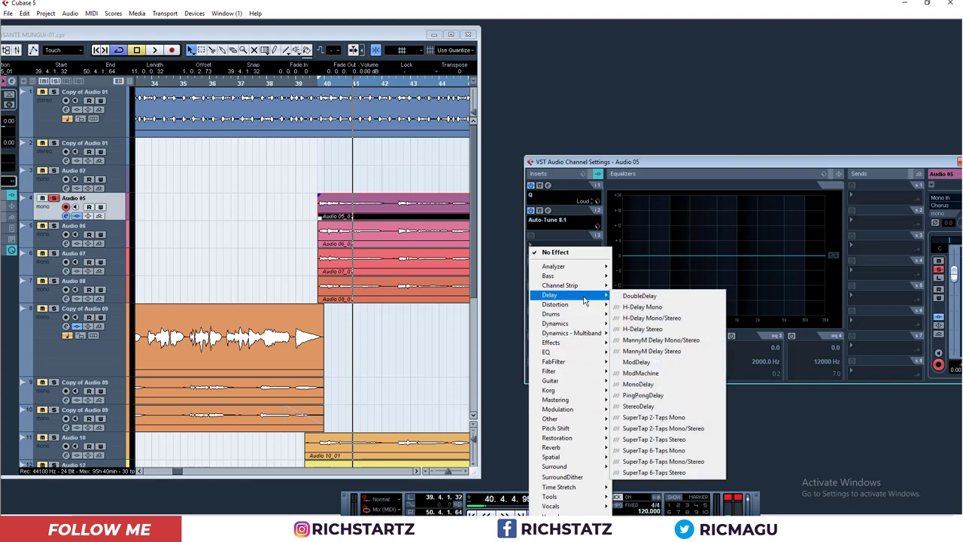
pyautogui.click(638, 362)
pyautogui.press('space')
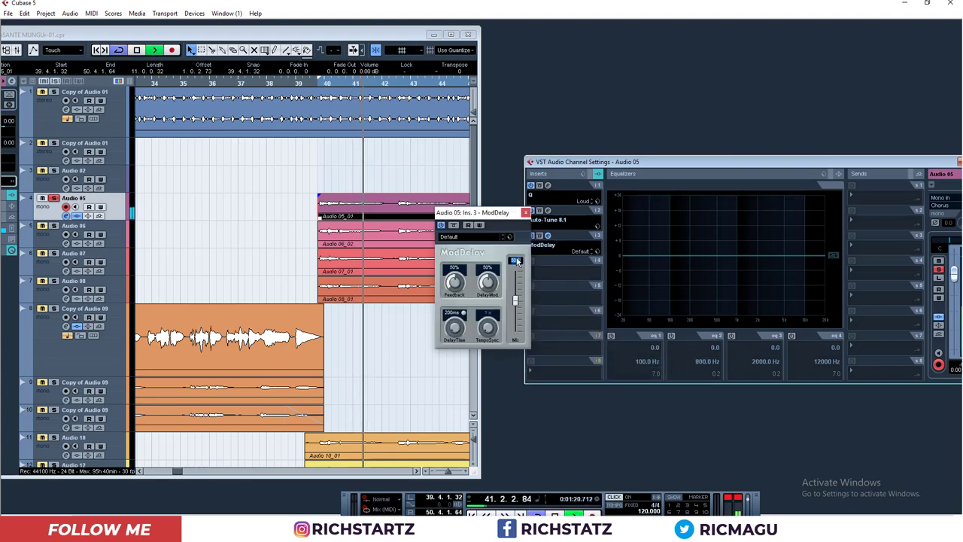
pyautogui.write('5')
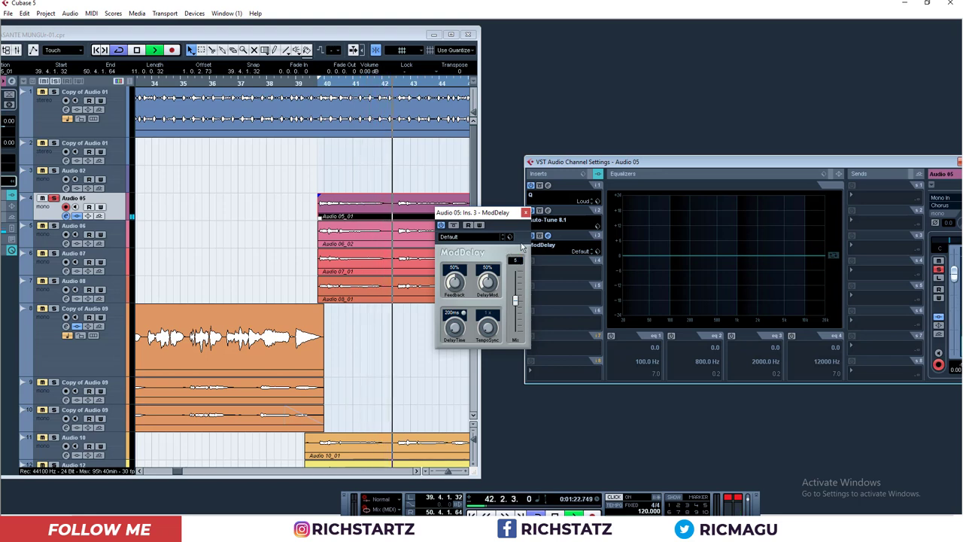
# Sync ModDelay's delay time to the tempo at 1/4 and set its feedback to 3%.
pyautogui.click(462, 313)
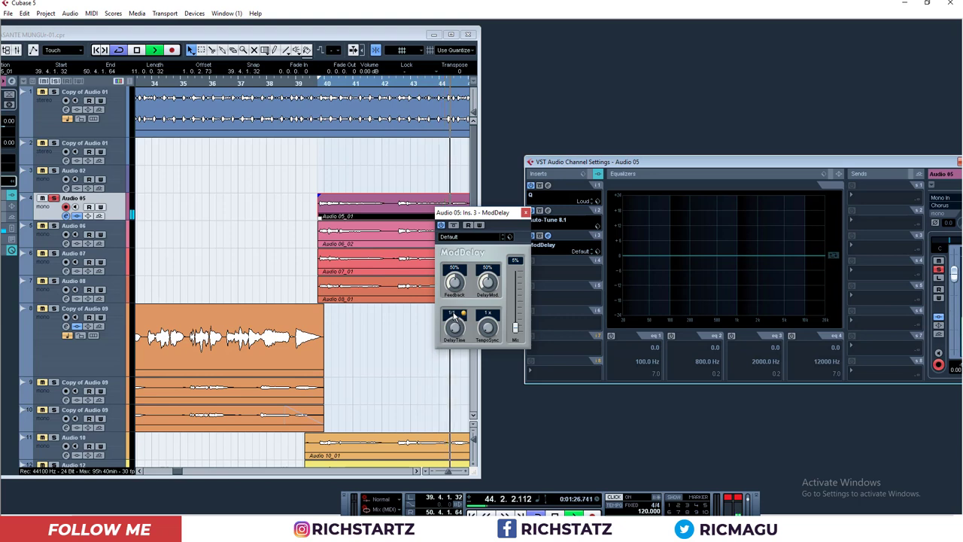
pyautogui.click(454, 314)
pyautogui.click(467, 338)
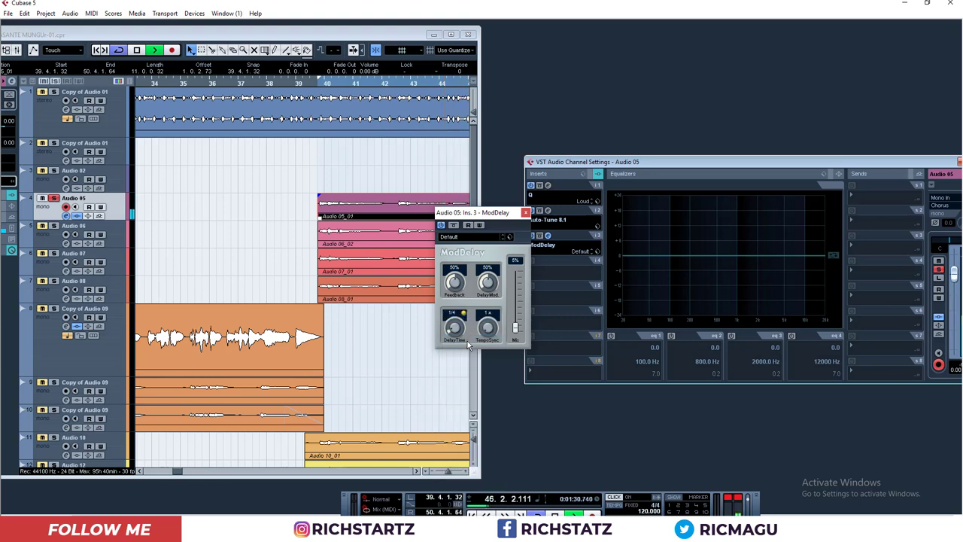
pyautogui.click(462, 258)
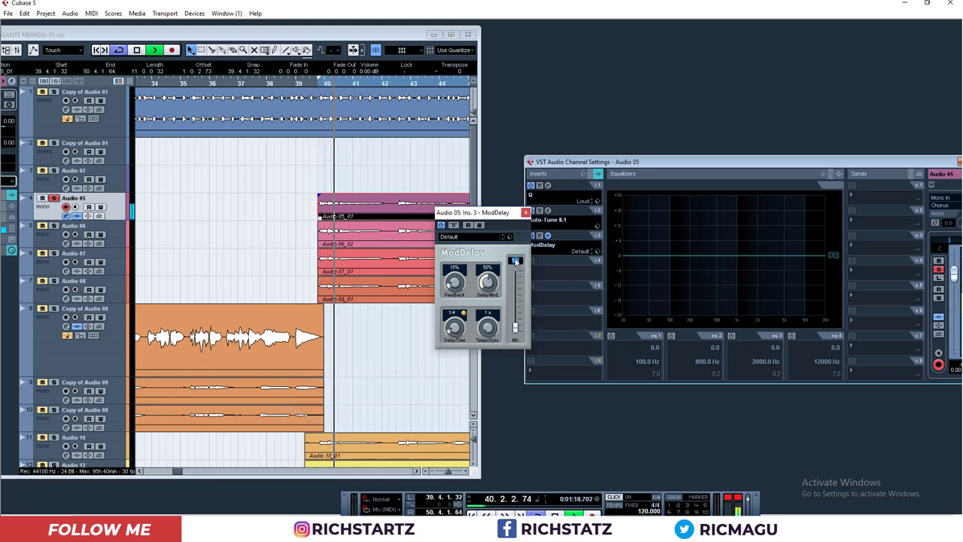
pyautogui.click(450, 267)
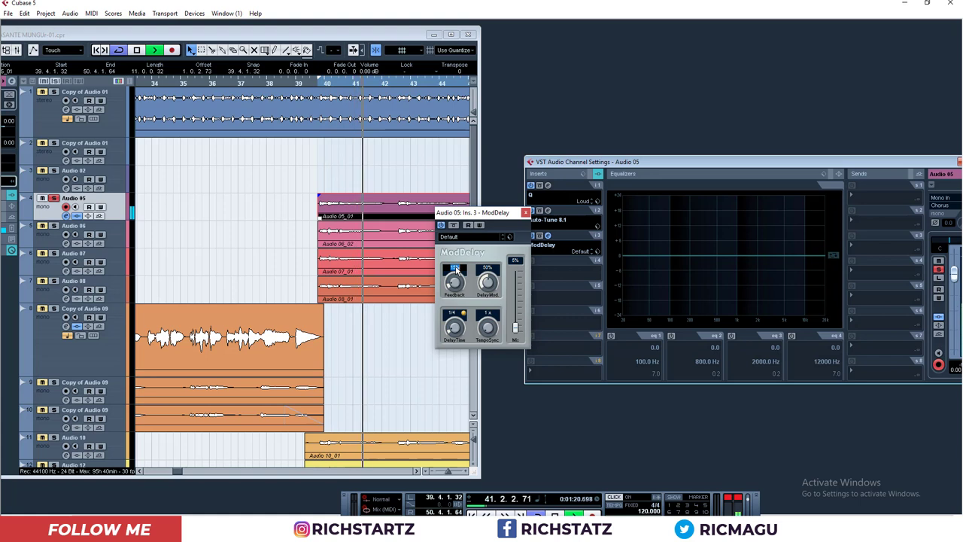
pyautogui.write('3')
pyautogui.press('Return')
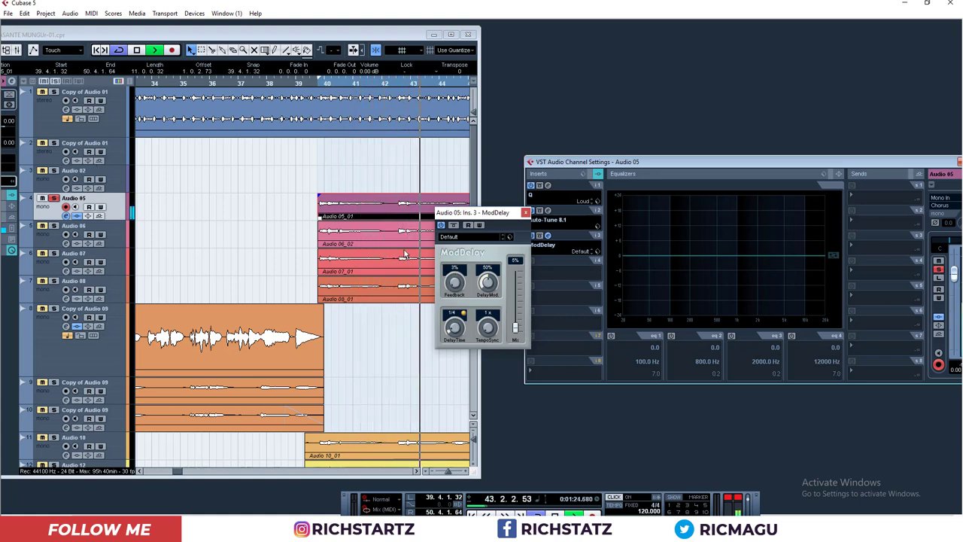
# Audition ModDelay on the vocal with delay times of 1/8, 1/2 and 1/2 T.
pyautogui.click(452, 314)
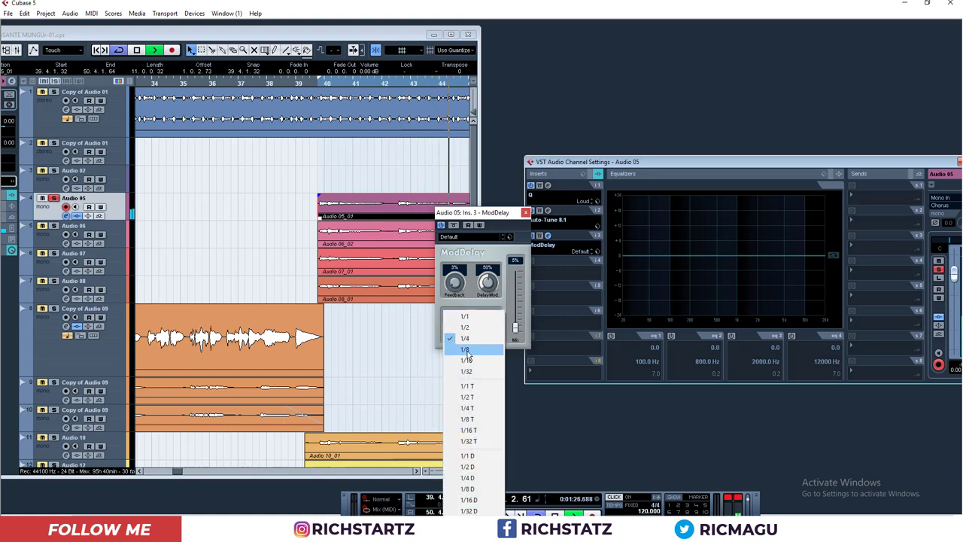
pyautogui.click(467, 349)
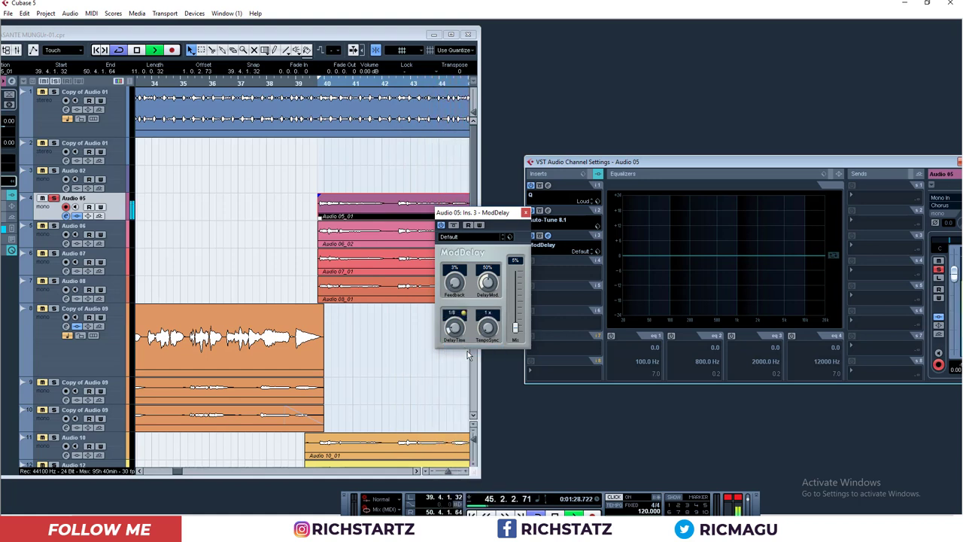
pyautogui.click(453, 315)
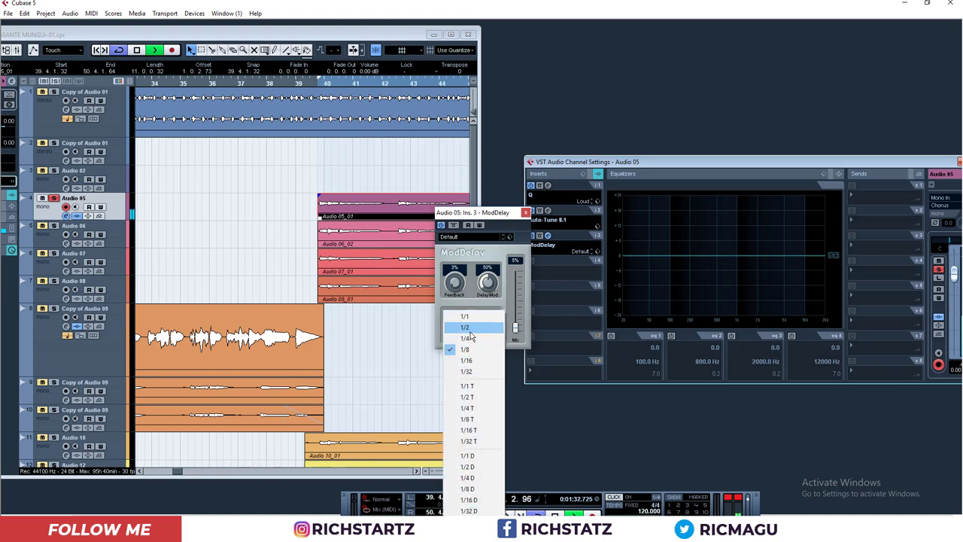
pyautogui.click(467, 329)
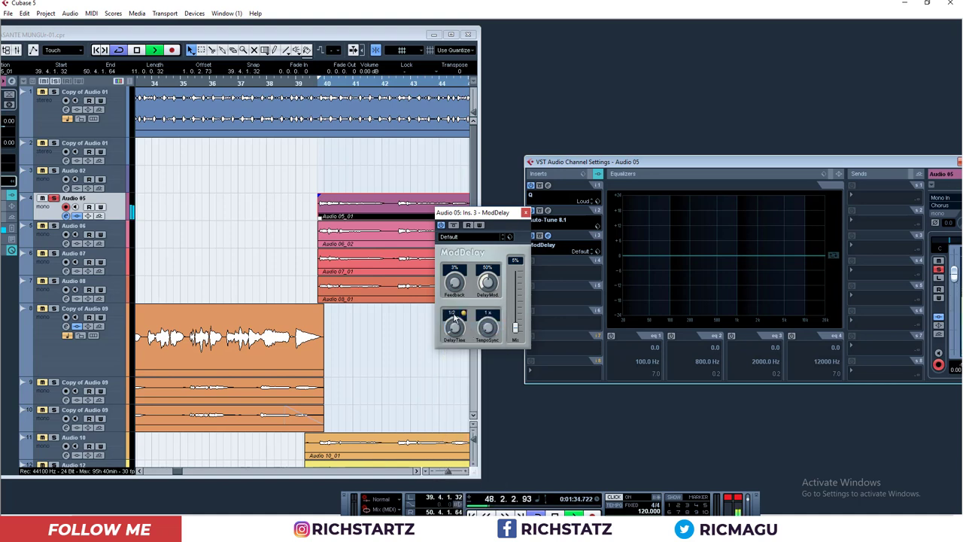
pyautogui.click(453, 316)
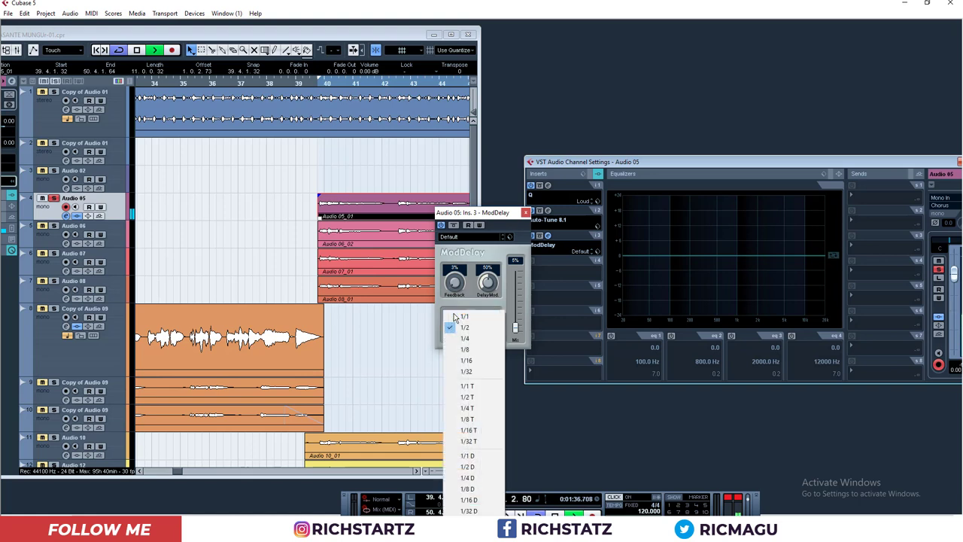
pyautogui.click(467, 396)
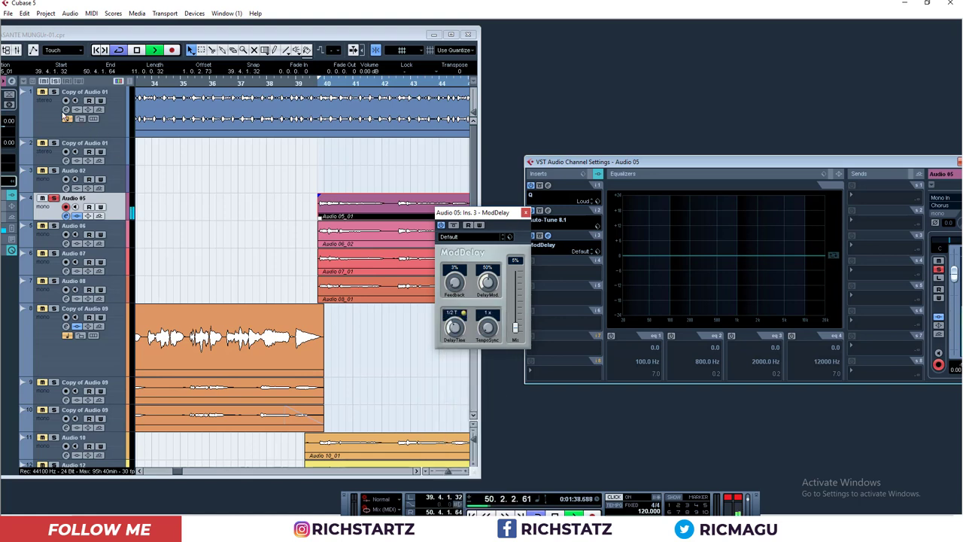
# Solo the first Copy of Audio 01 track with the vocal and audition ModDelay at delay times of 1/8, 1/1 T and 1/2 T.
pyautogui.click(54, 92)
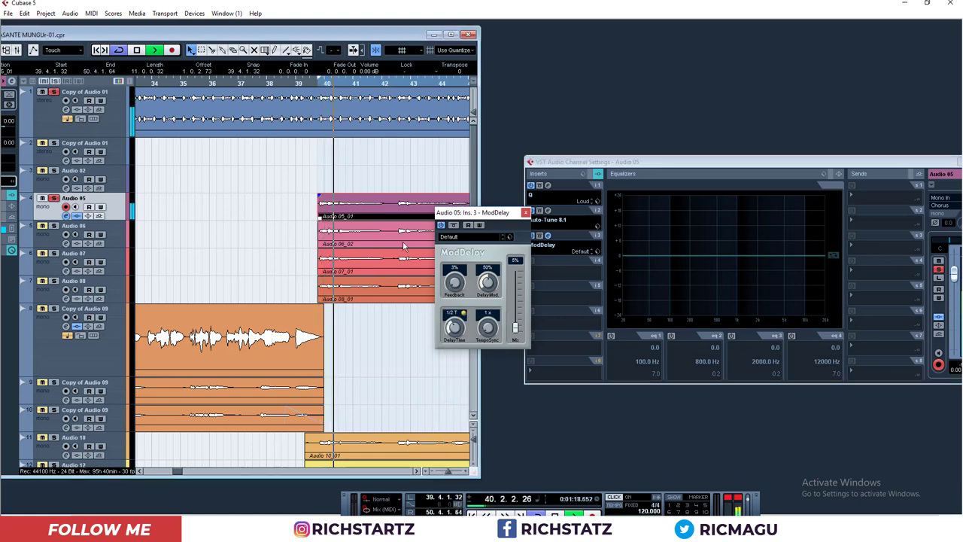
pyautogui.click(453, 316)
pyautogui.click(465, 349)
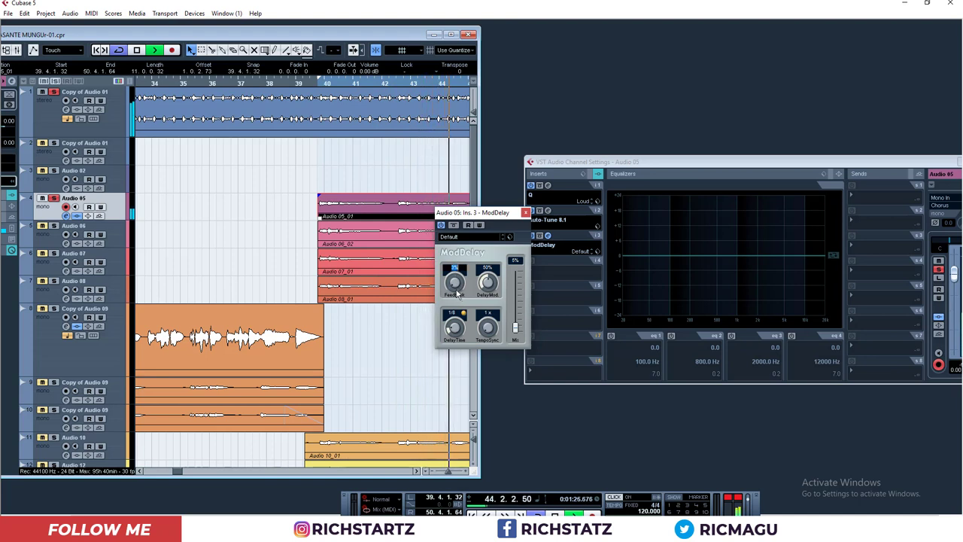
pyautogui.click(454, 315)
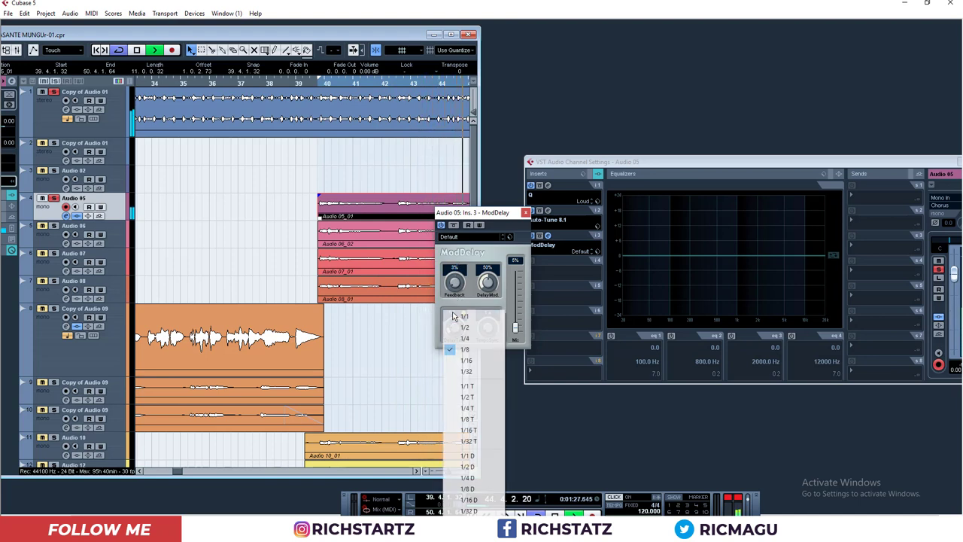
pyautogui.click(472, 385)
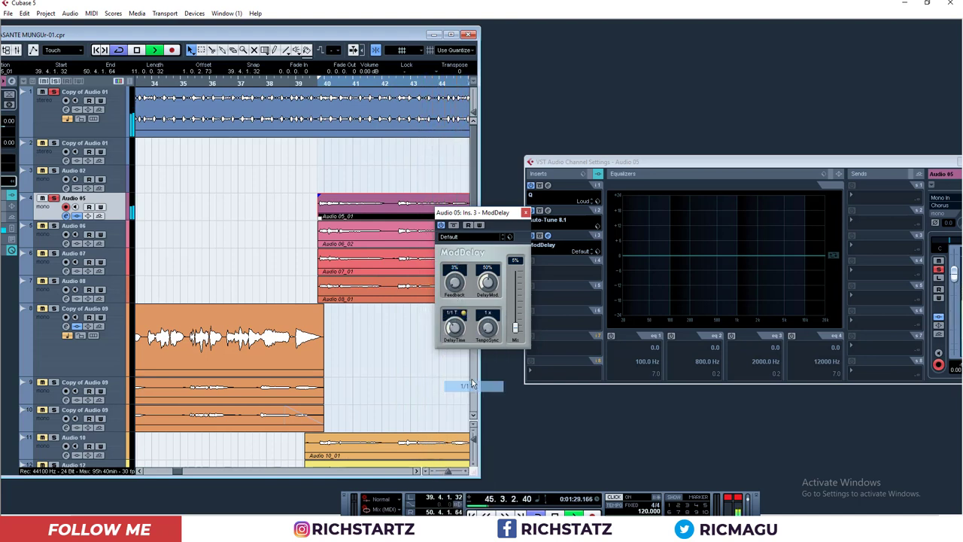
pyautogui.click(453, 318)
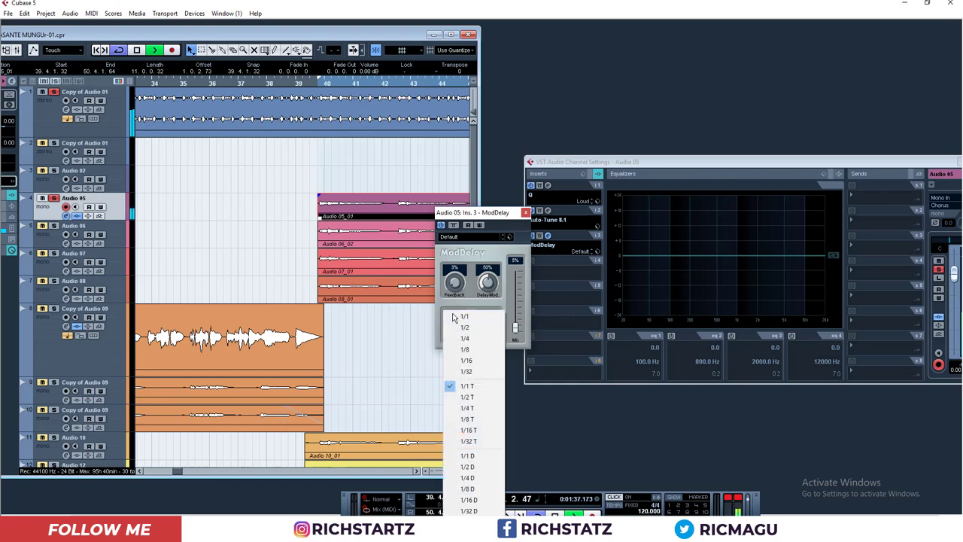
pyautogui.click(467, 397)
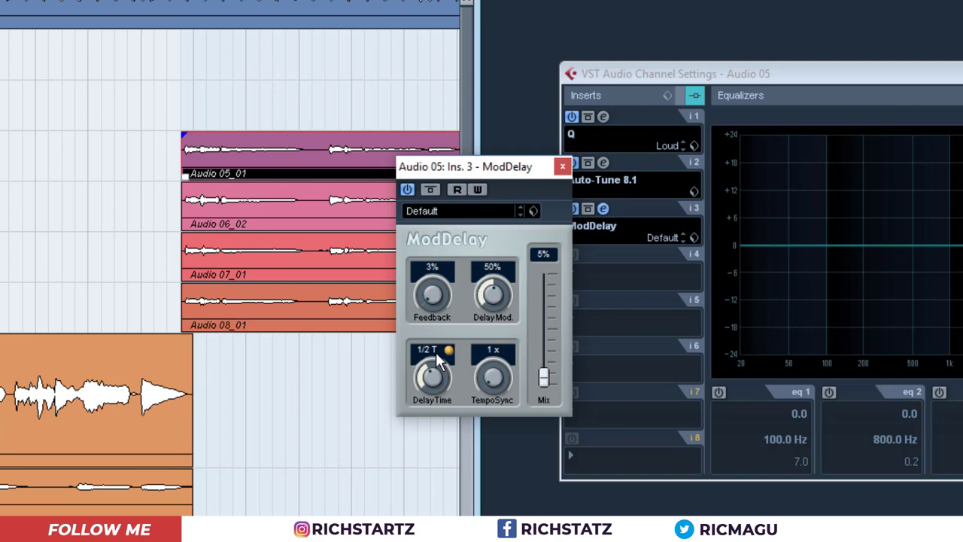
# Switch ModDelay's tempo sync off and back on, set the delay time to 1/4, and close the plug-in.
pyautogui.click(437, 354)
pyautogui.click(436, 353)
pyautogui.click(437, 353)
pyautogui.click(437, 353)
pyautogui.click(448, 351)
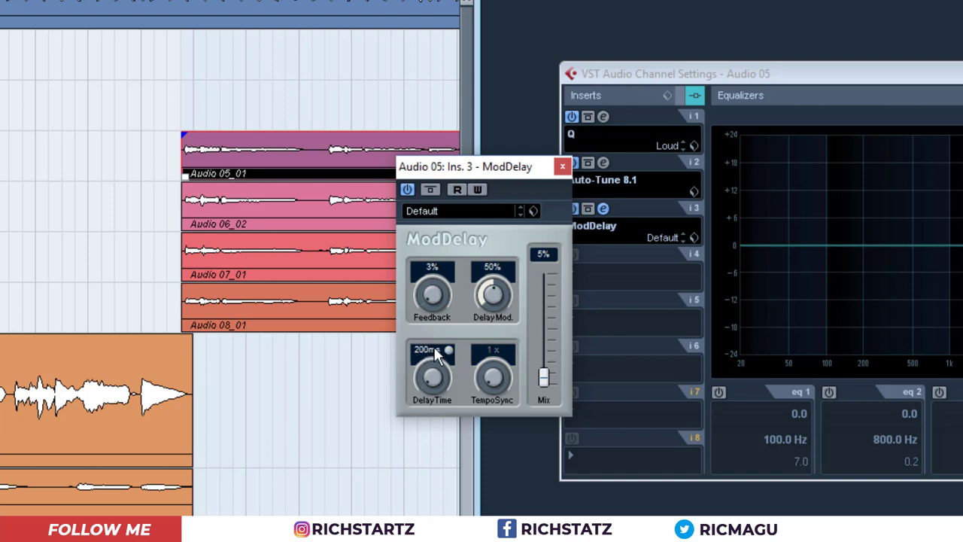
pyautogui.click(447, 351)
pyautogui.click(434, 355)
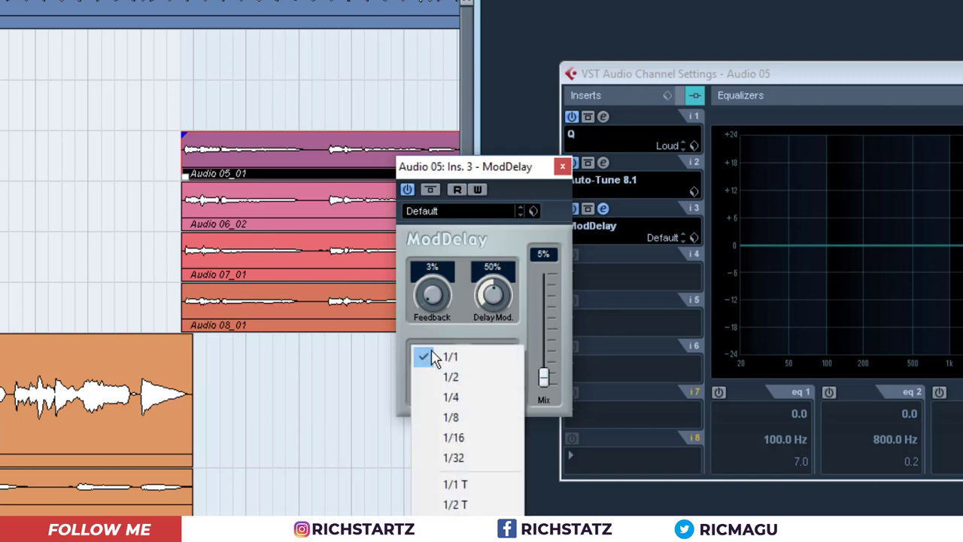
pyautogui.click(460, 399)
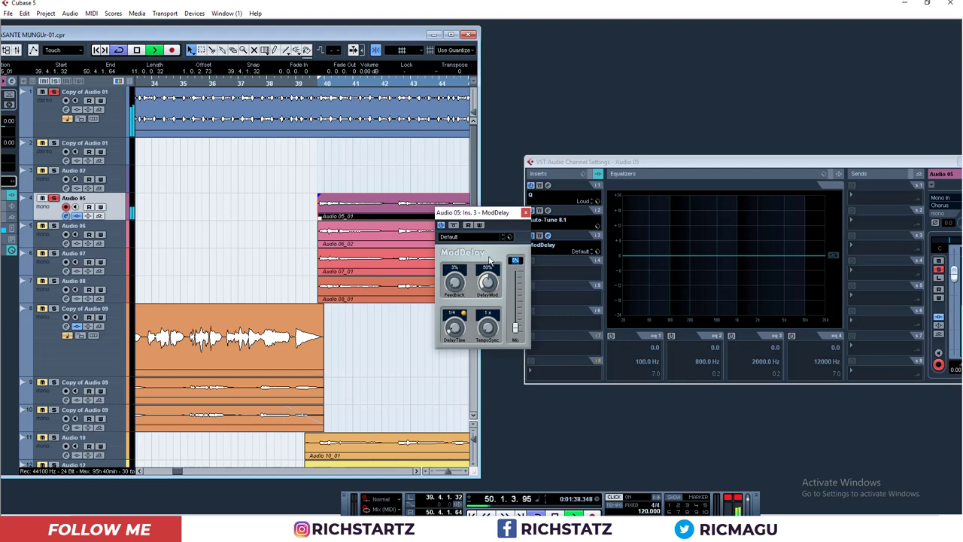
pyautogui.click(525, 213)
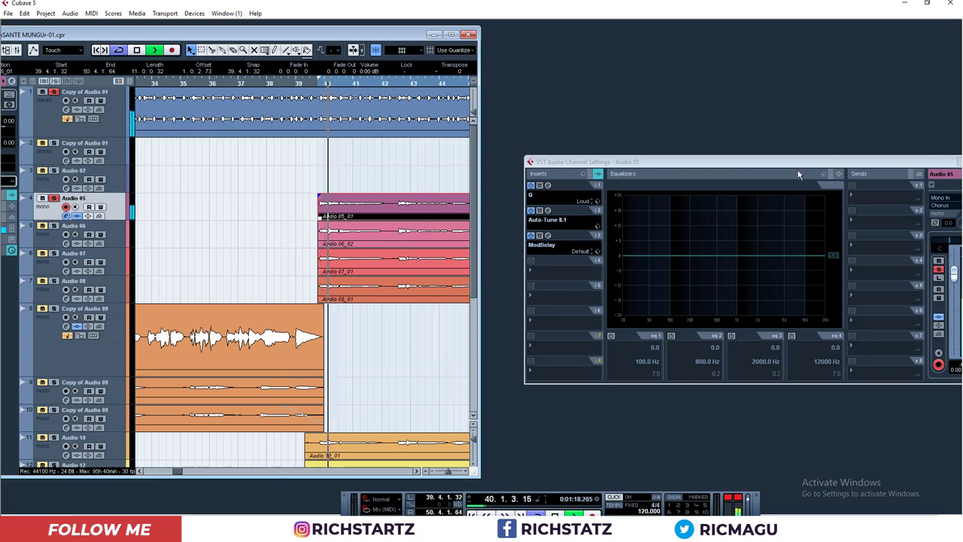
# Stop playback, insert the Chorus effect in Audio 05's fourth insert slot, and browse its presets without loading one.
pyautogui.moveTo(918, 160); pyautogui.dragTo(888, 133)
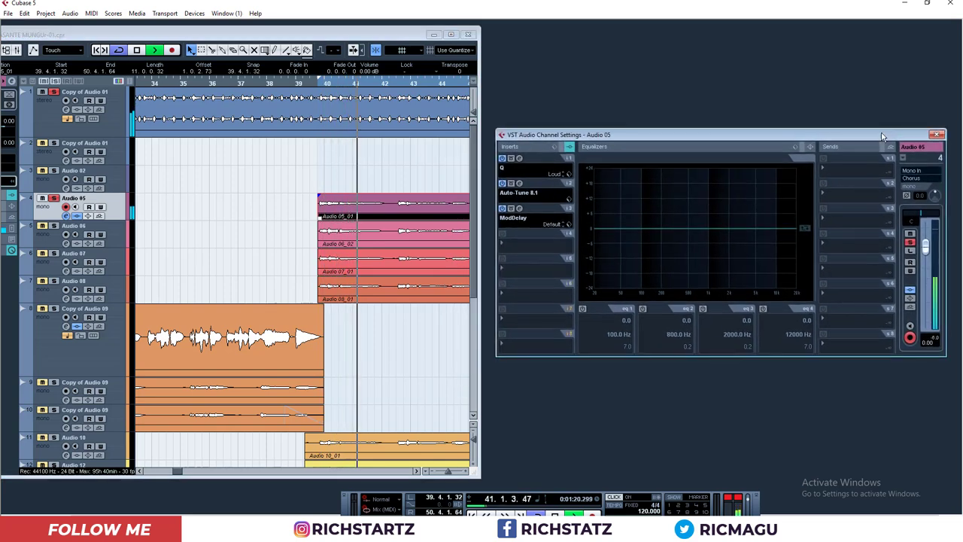
pyautogui.click(514, 241)
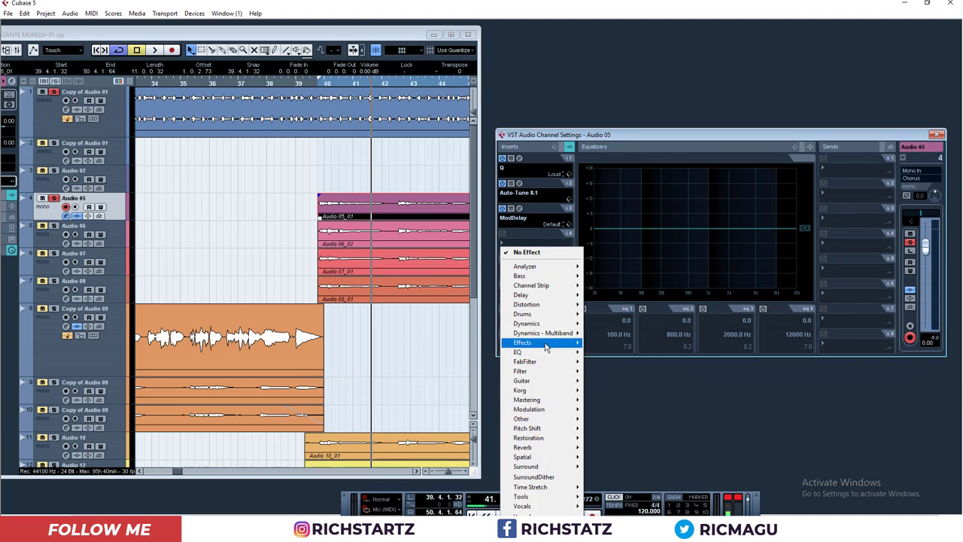
pyautogui.moveTo(551, 347)
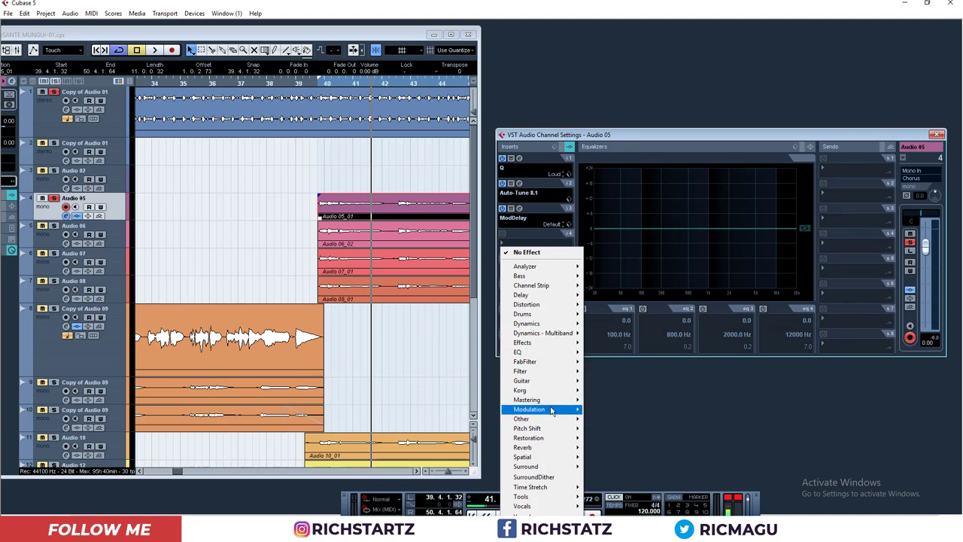
pyautogui.moveTo(552, 410)
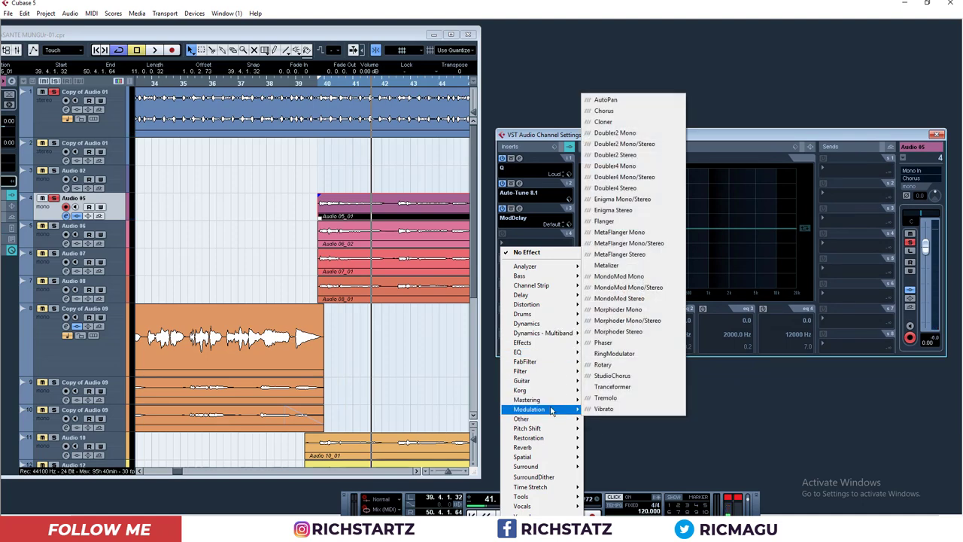
pyautogui.click(622, 112)
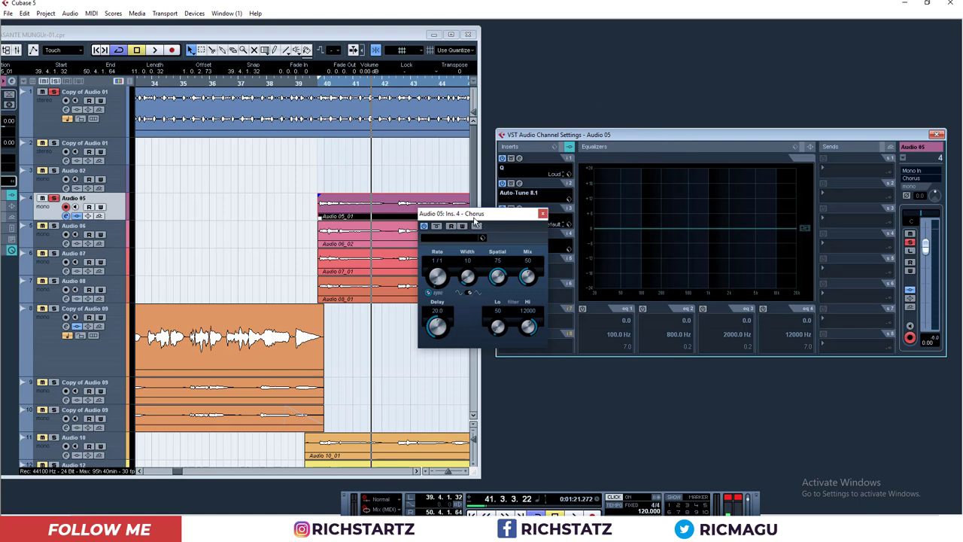
pyautogui.click(454, 237)
pyautogui.scroll(-2, 474, 352)
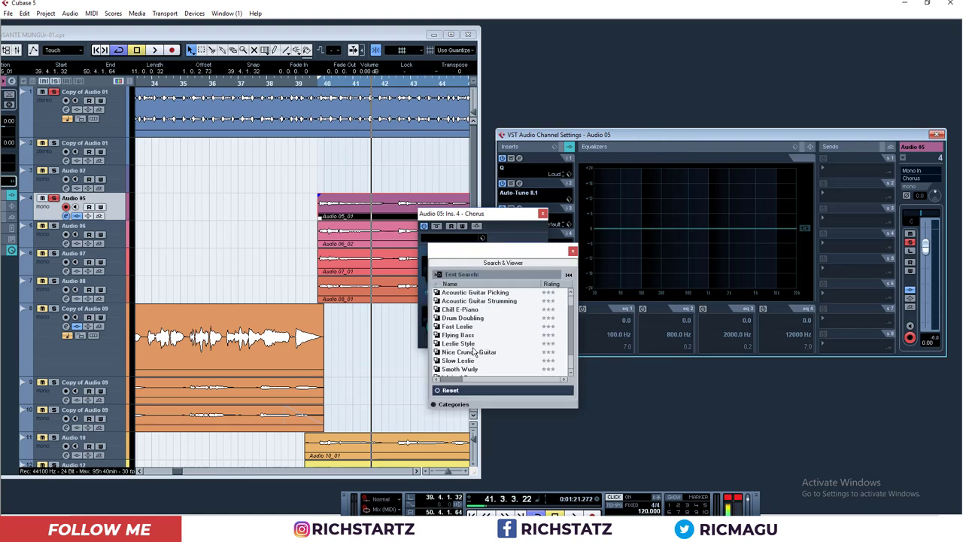
pyautogui.scroll(-3, 472, 351)
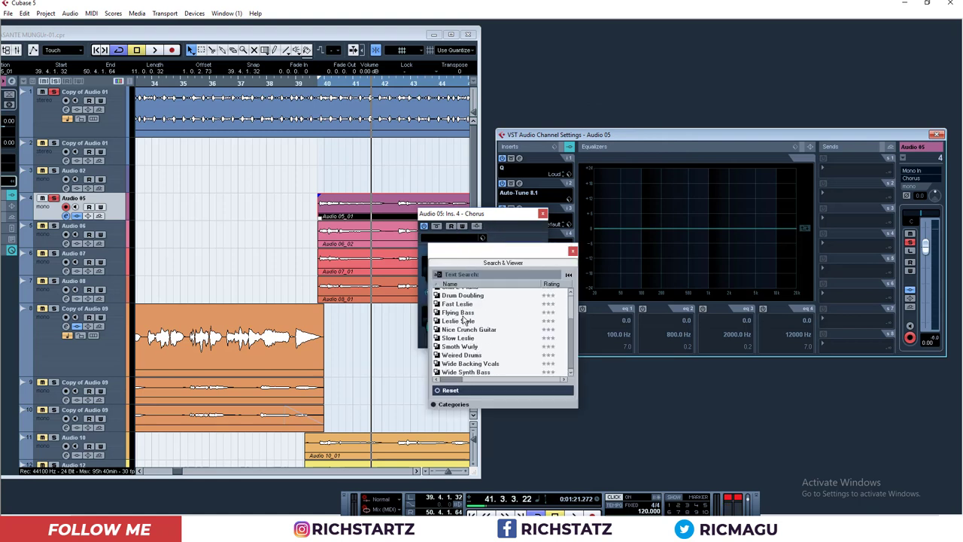
pyautogui.click(572, 251)
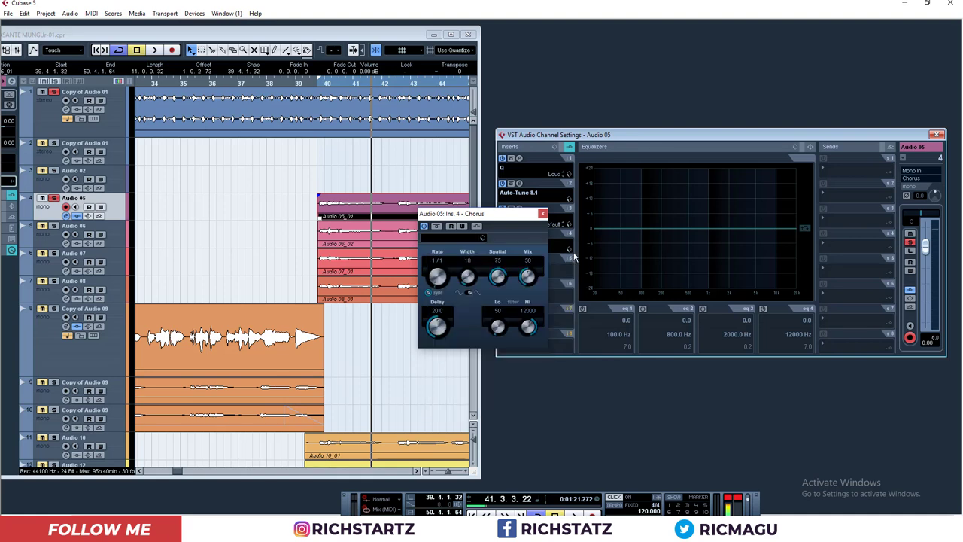
# Set the Chorus mix to 5 during playback, stop playback, and close the plug-in and Audio 05's channel settings.
pyautogui.press('space')
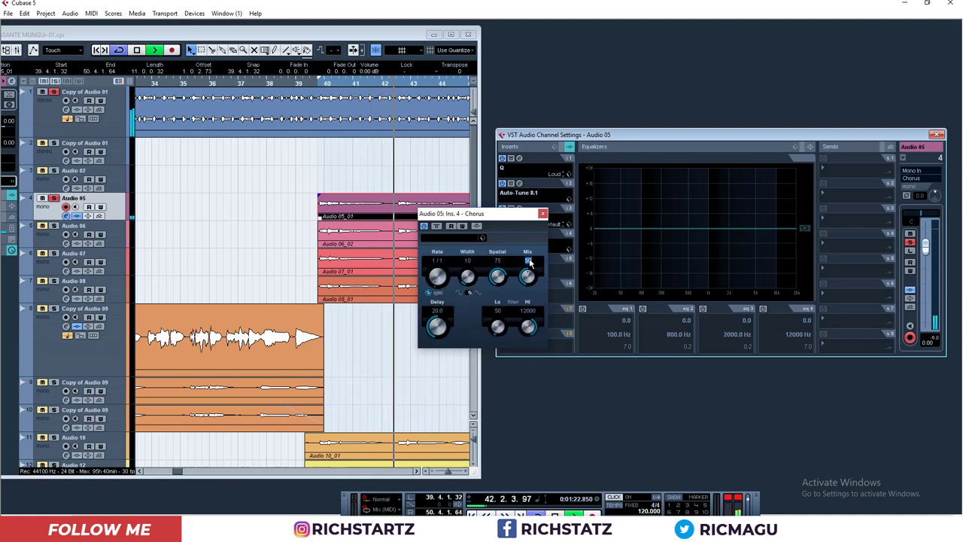
pyautogui.press('BackSpace')
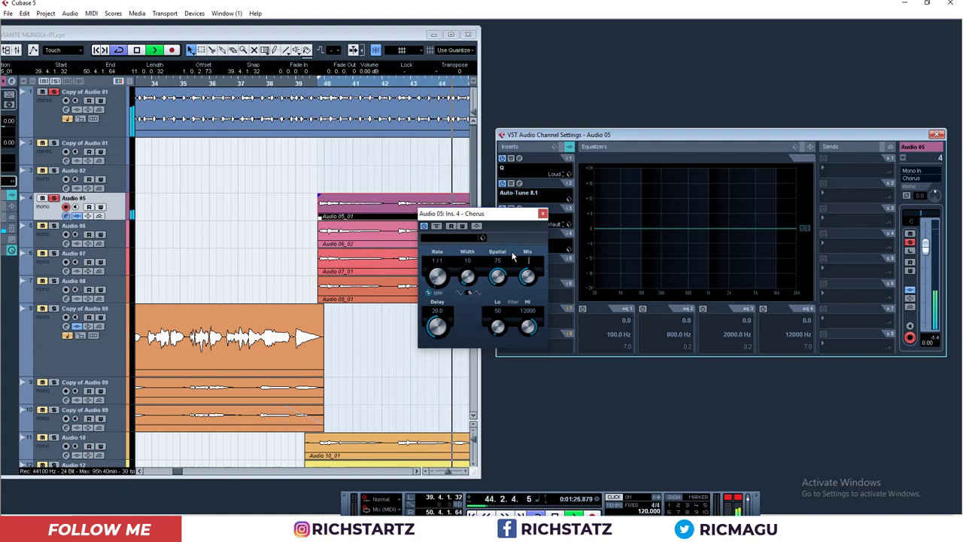
pyautogui.write('5')
pyautogui.press('Return')
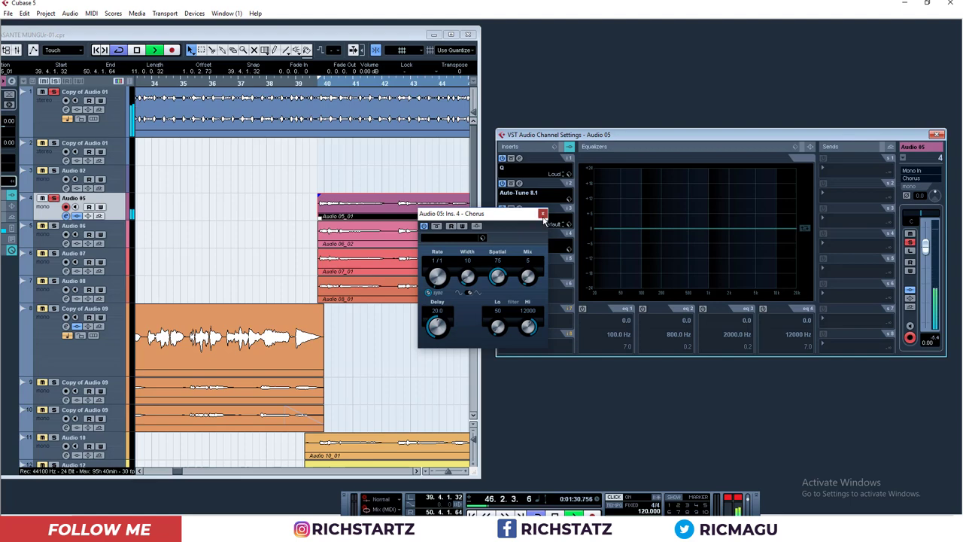
pyautogui.click(543, 215)
pyautogui.press('space')
pyautogui.click(936, 135)
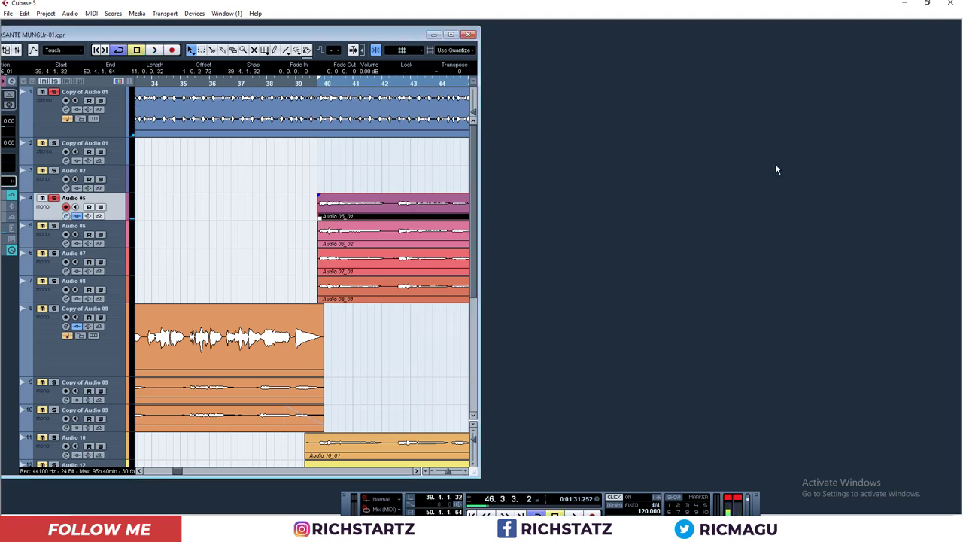
# Maximize the project window, clear all solos, and play back the full arrangement briefly.
pyautogui.click(450, 35)
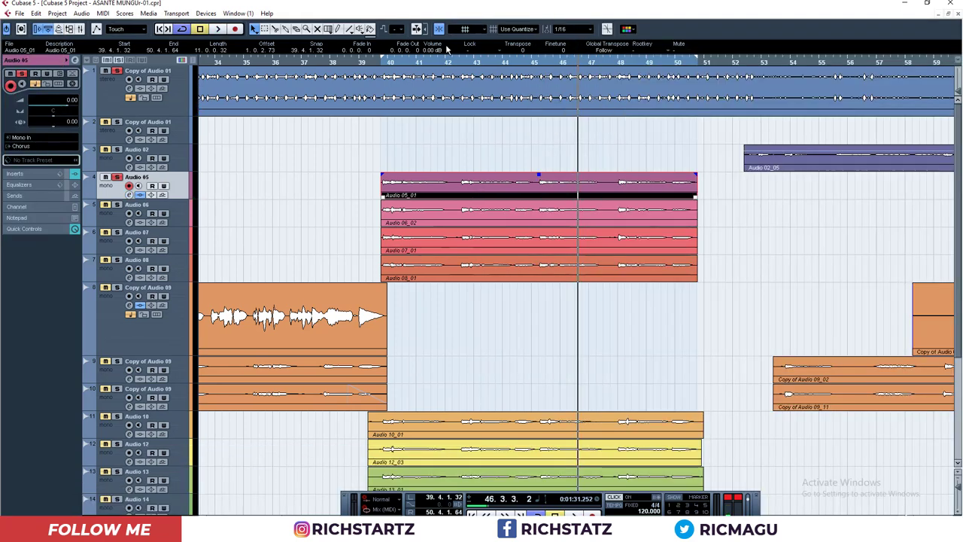
pyautogui.click(118, 60)
pyautogui.press('space')
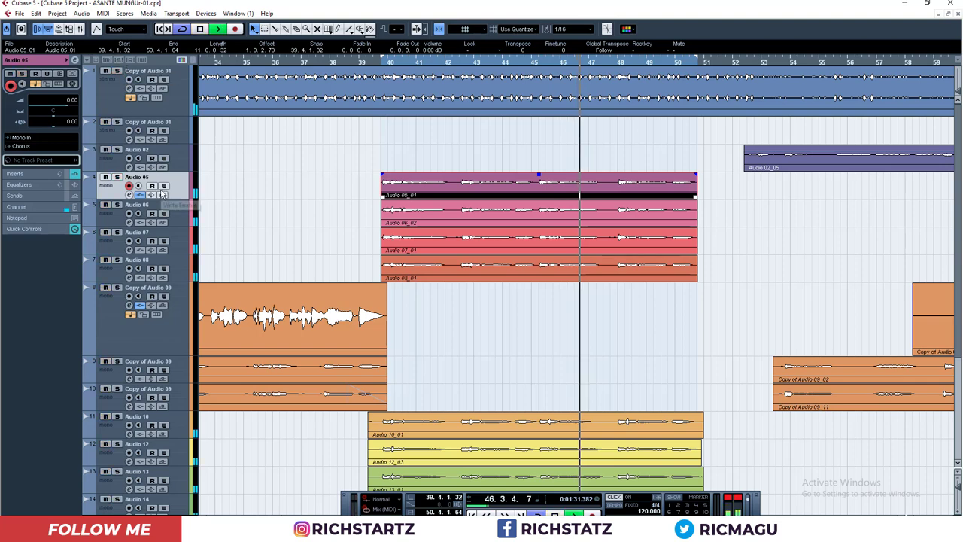
pyautogui.scroll(-3, 406, 296)
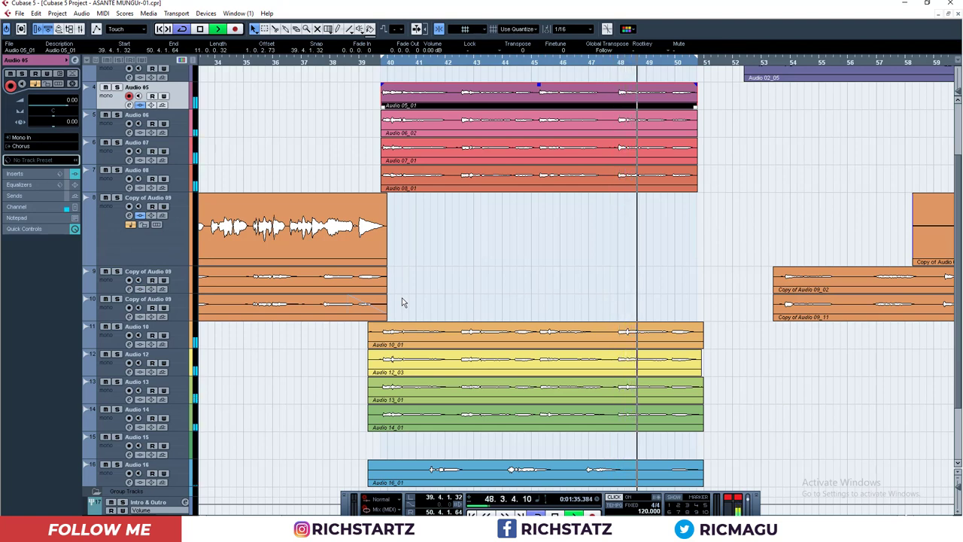
pyautogui.press('space')
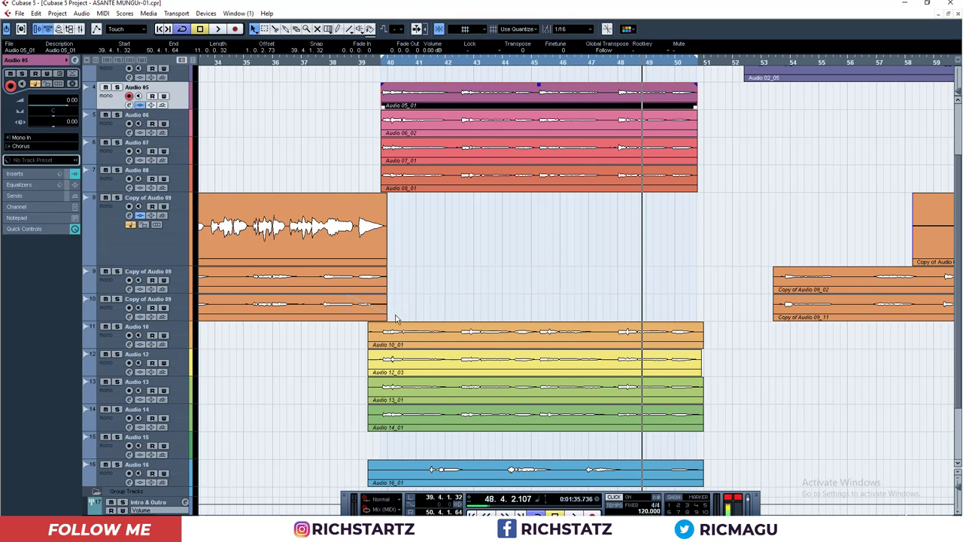
# Solo Audio 16 together with Audio 05 and play back the looped section to compare them.
pyautogui.moveTo(959, 197); pyautogui.dragTo(960, 272)
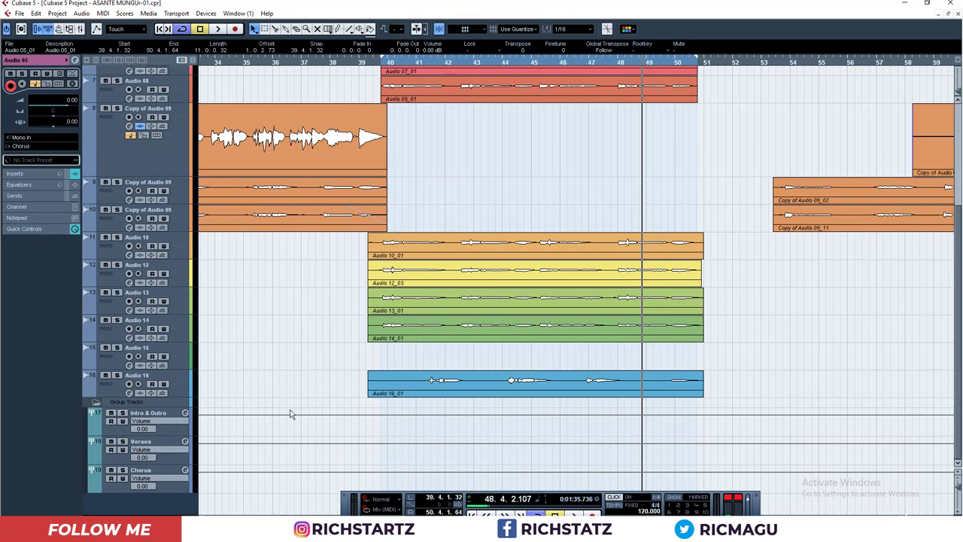
pyautogui.click(117, 375)
pyautogui.press('space')
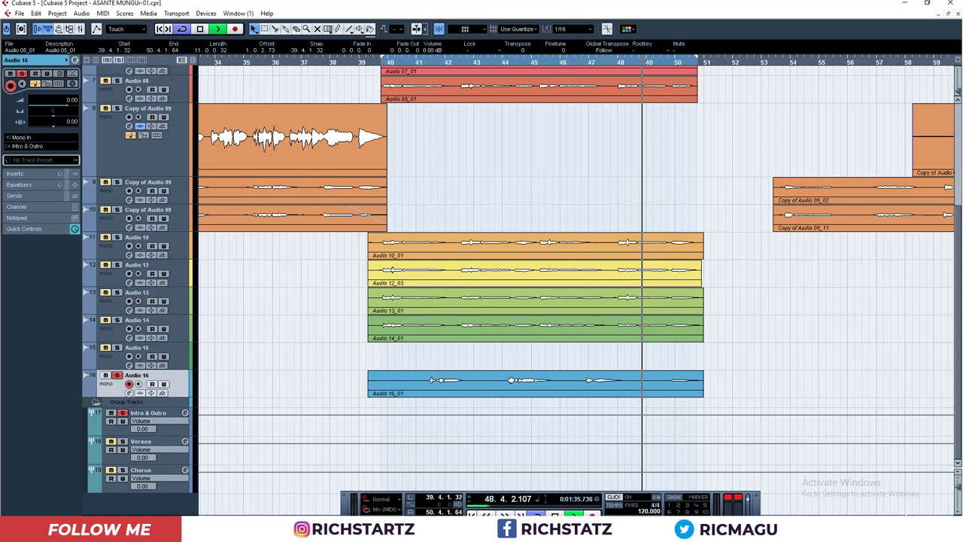
pyautogui.moveTo(959, 242); pyautogui.dragTo(956, 180)
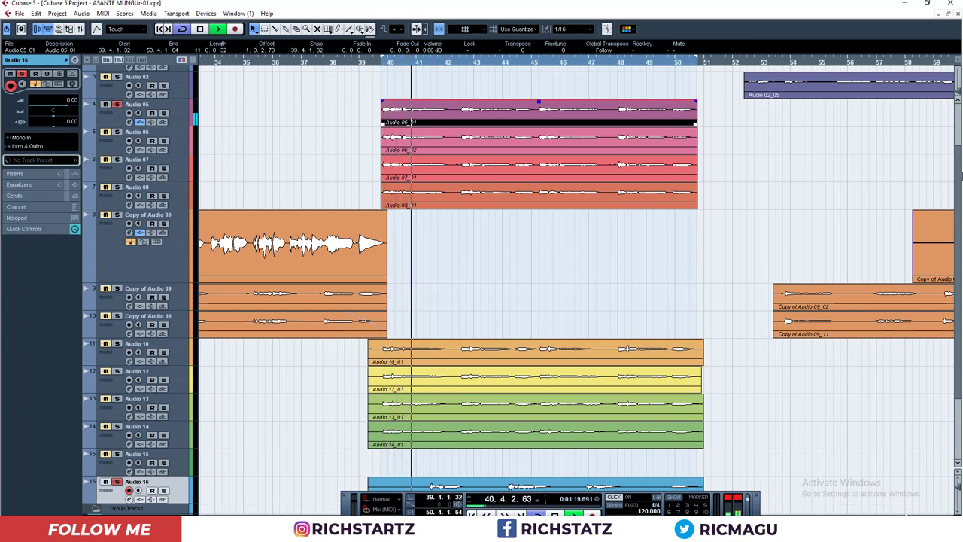
pyautogui.moveTo(959, 175); pyautogui.dragTo(961, 211)
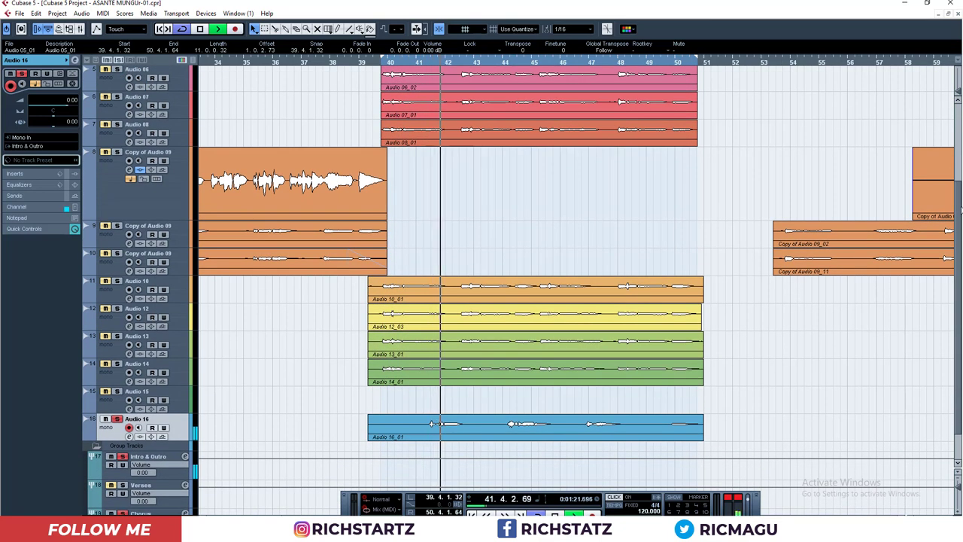
pyautogui.press('space')
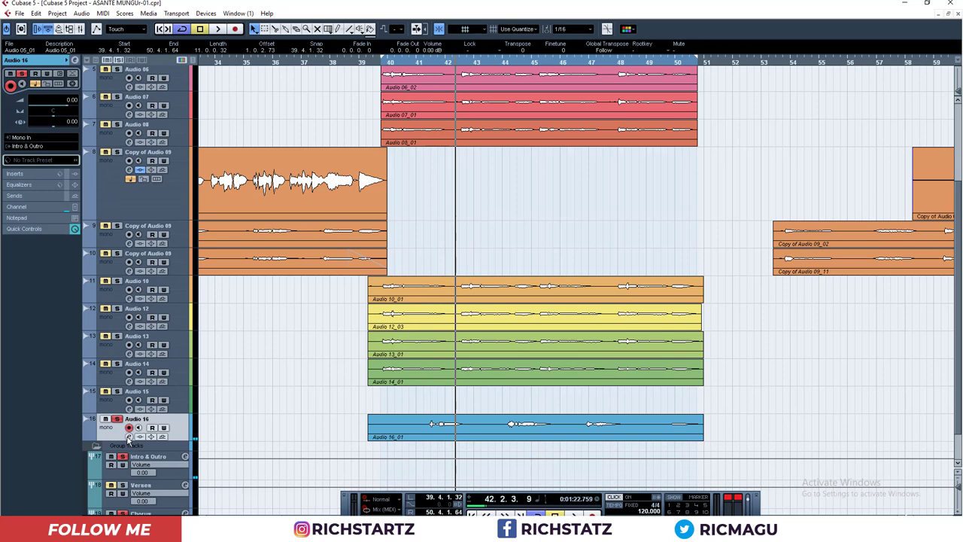
# Open Audio 16's channel settings and move the project window so its track inspector is fully in view.
pyautogui.click(129, 437)
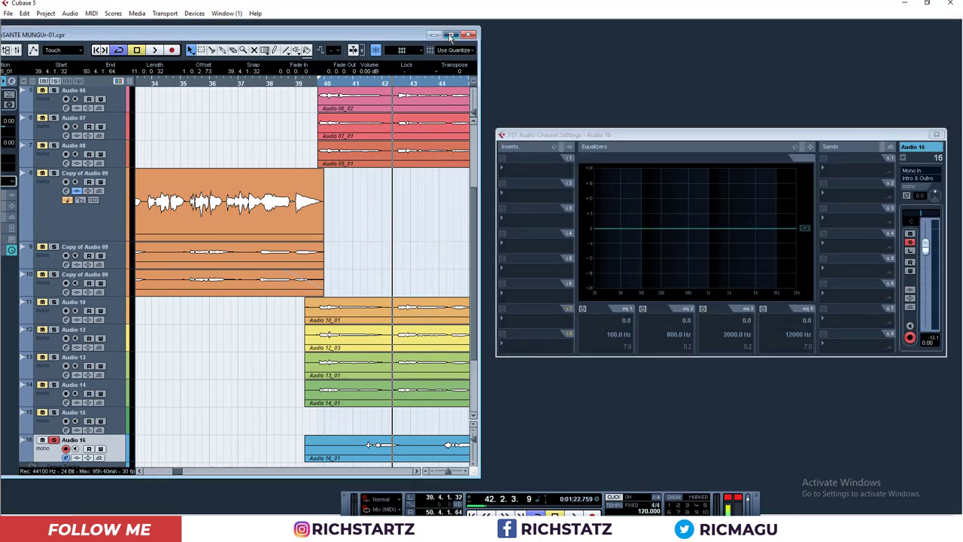
pyautogui.click(450, 35)
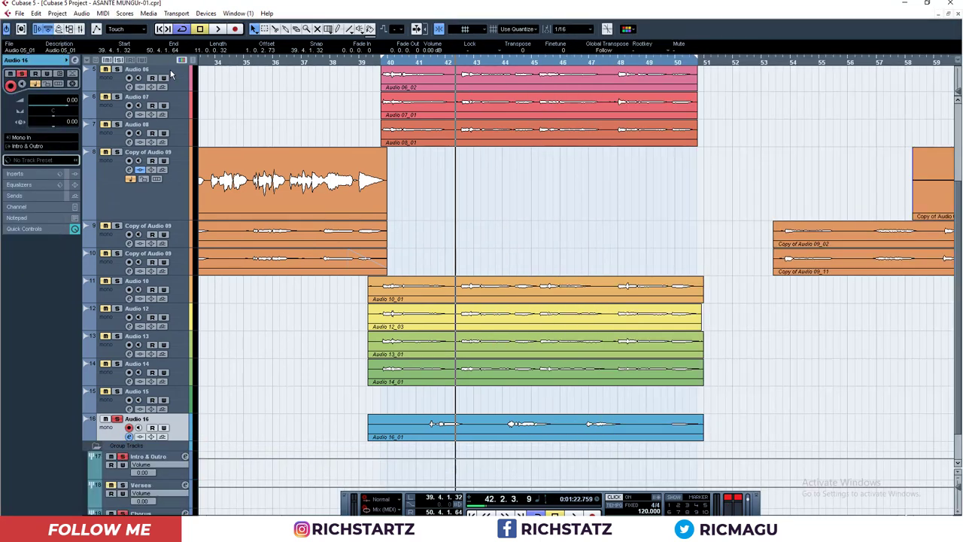
pyautogui.click(75, 62)
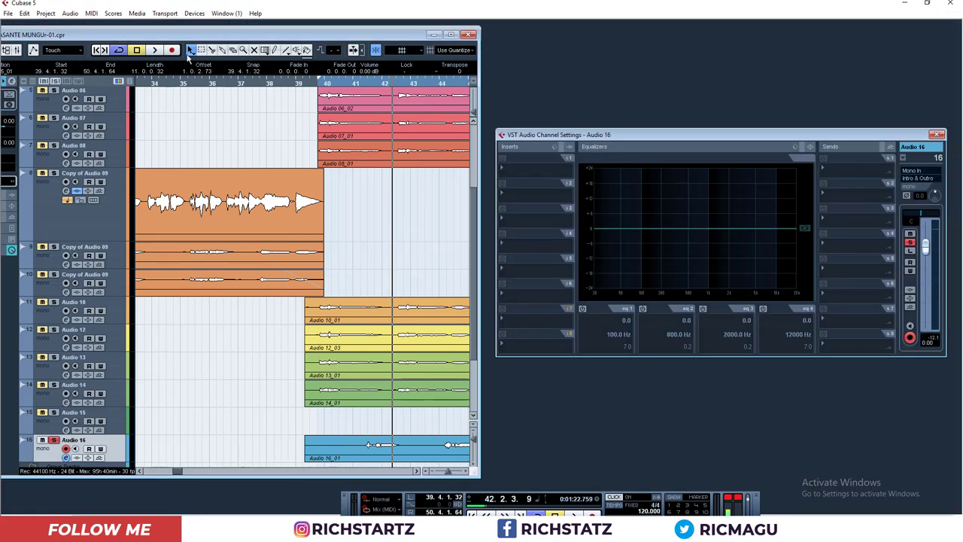
pyautogui.moveTo(179, 37); pyautogui.dragTo(298, 37)
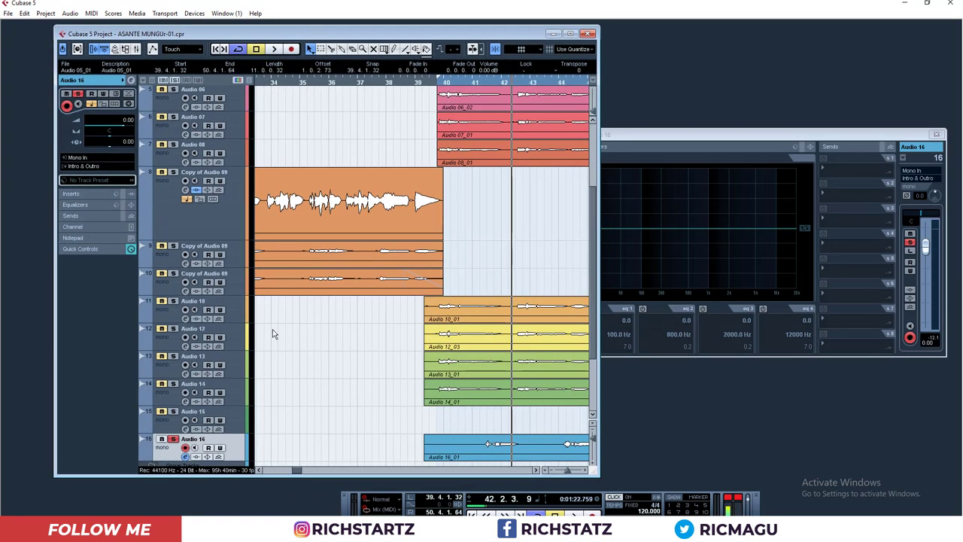
# Route Audio 16's output to the Chorus group and start playback.
pyautogui.click(102, 167)
pyautogui.moveTo(117, 229)
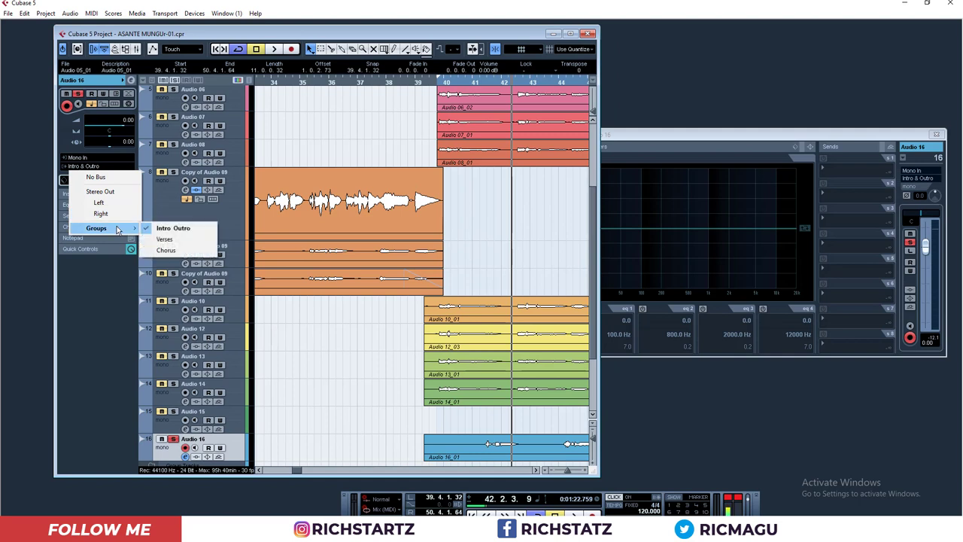
pyautogui.click(170, 250)
pyautogui.press('space')
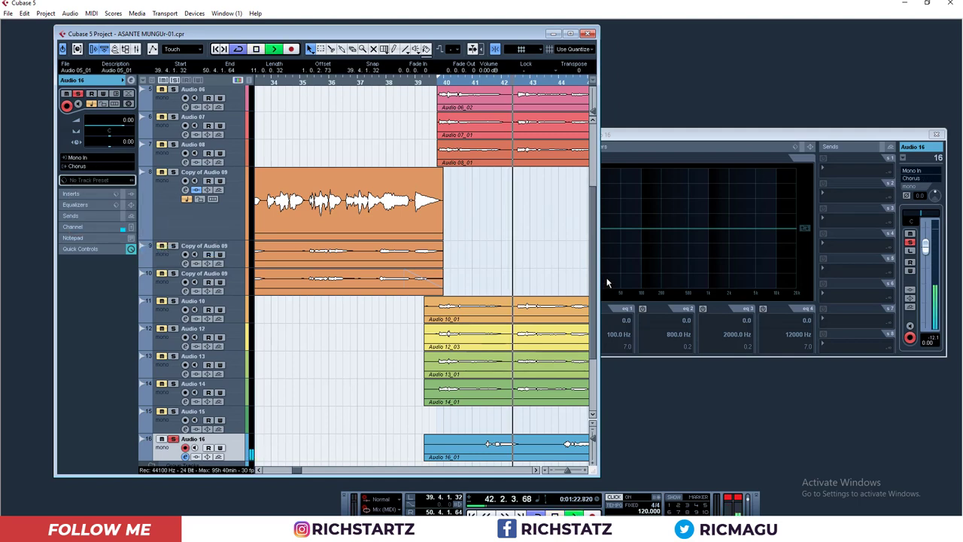
# Load the Lead Vox Female EQ preset on Audio 16 and move the high-pass band to 191 Hz at -1.6.
pyautogui.click(680, 143)
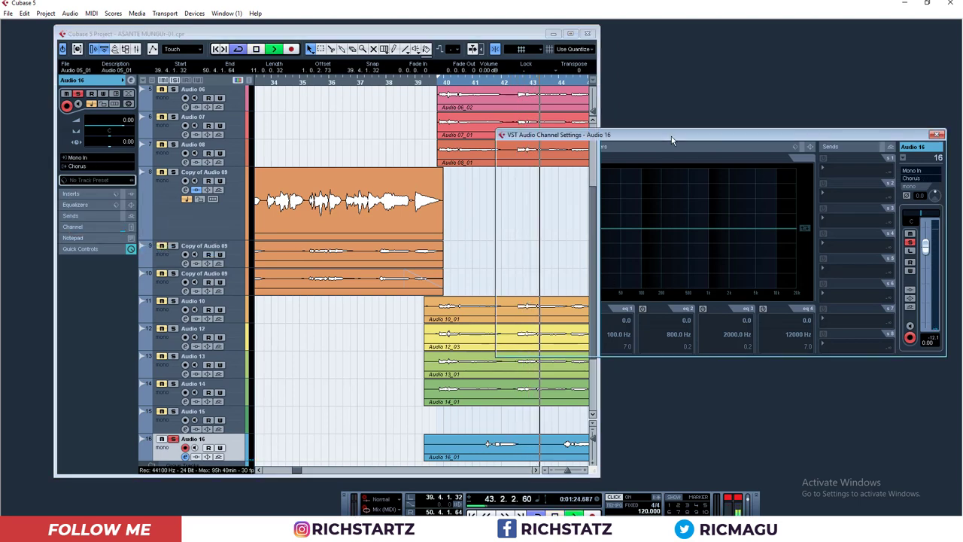
pyautogui.click(524, 170)
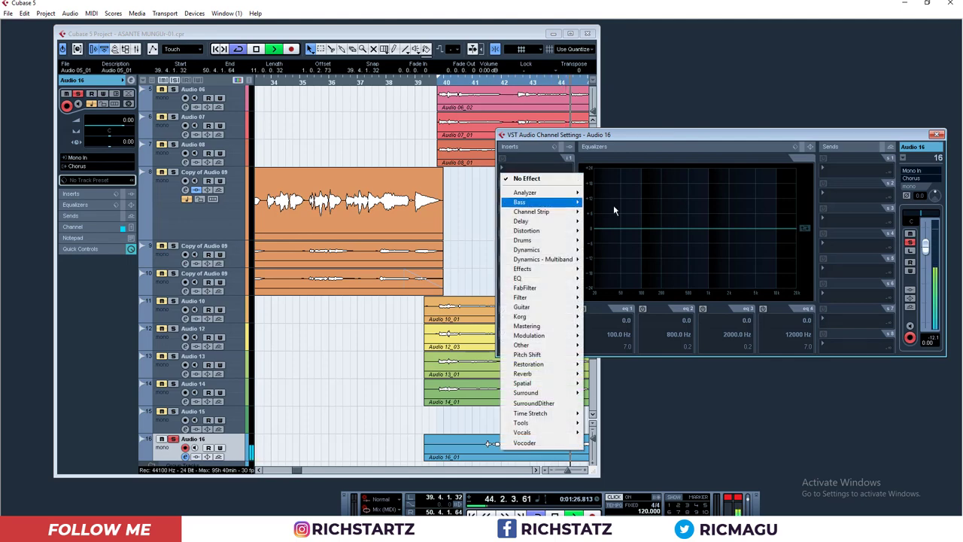
pyautogui.click(793, 154)
pyautogui.click(796, 149)
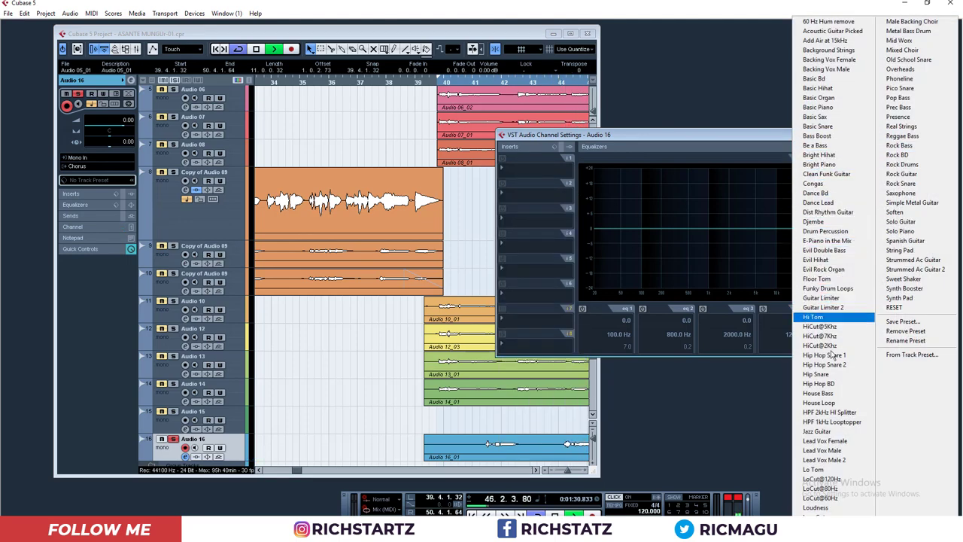
pyautogui.click(821, 440)
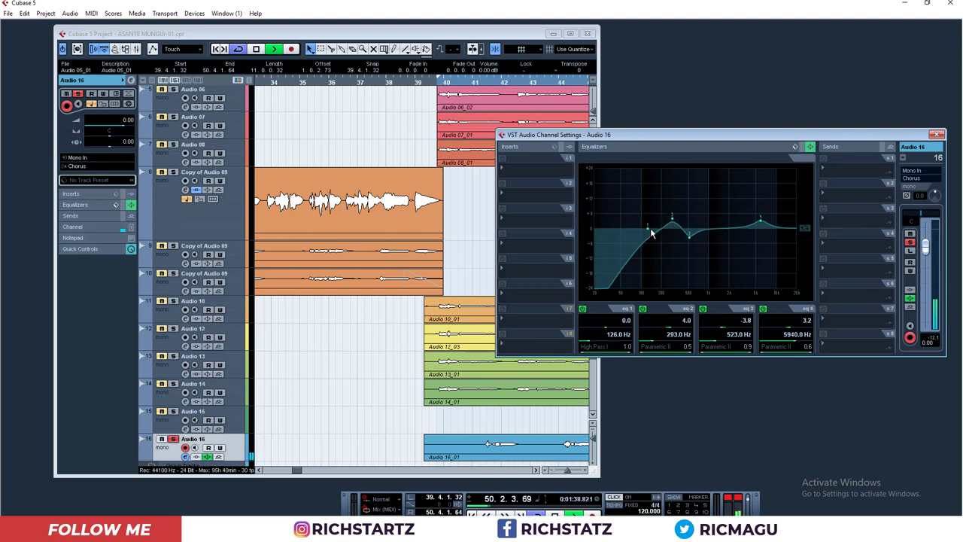
pyautogui.moveTo(654, 234); pyautogui.dragTo(660, 237)
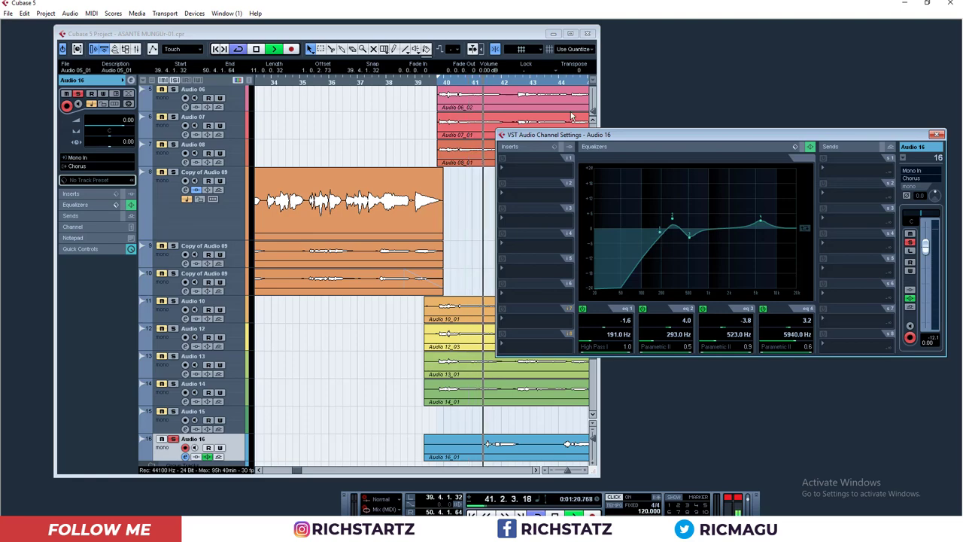
# Clear the solo on Audio 05 and reposition Audio 16's channel settings window off most of the project window.
pyautogui.moveTo(600, 135); pyautogui.dragTo(747, 154)
pyautogui.click(594, 205)
pyautogui.moveTo(593, 205); pyautogui.dragTo(602, 130)
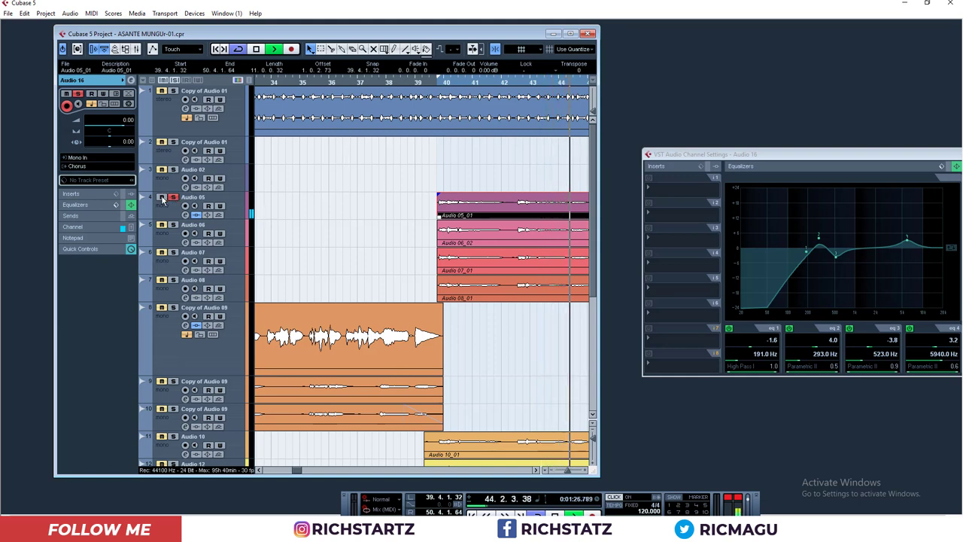
pyautogui.press('space')
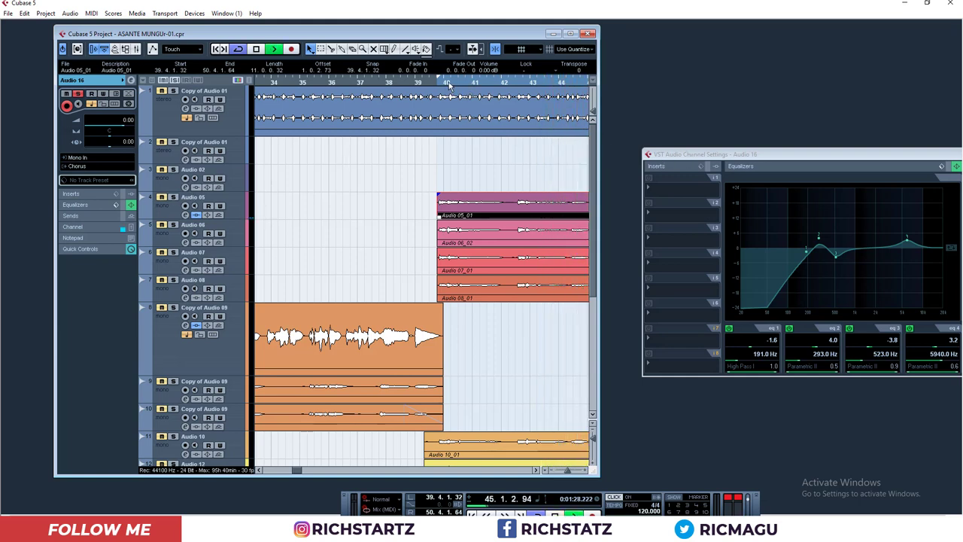
pyautogui.moveTo(765, 155); pyautogui.dragTo(683, 89)
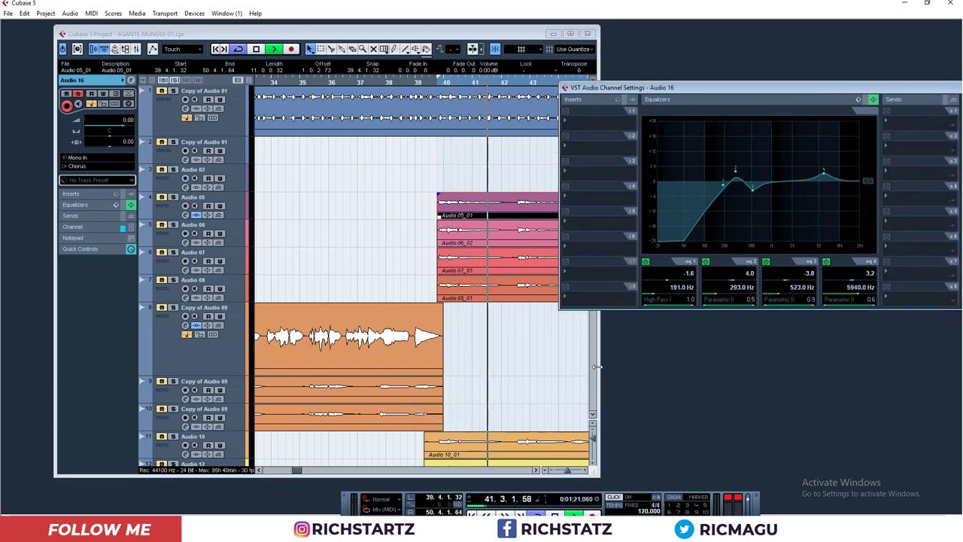
# Maximize the project window and solo the Chorus group in place of the Intro & Outro group.
pyautogui.click(571, 35)
pyautogui.scroll(-3, 813, 300)
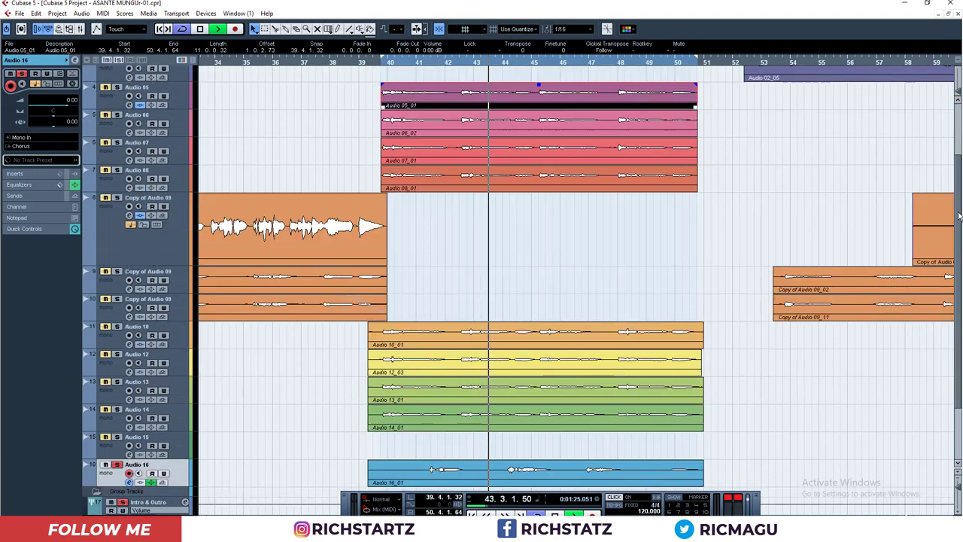
pyautogui.moveTo(958, 216); pyautogui.dragTo(954, 300)
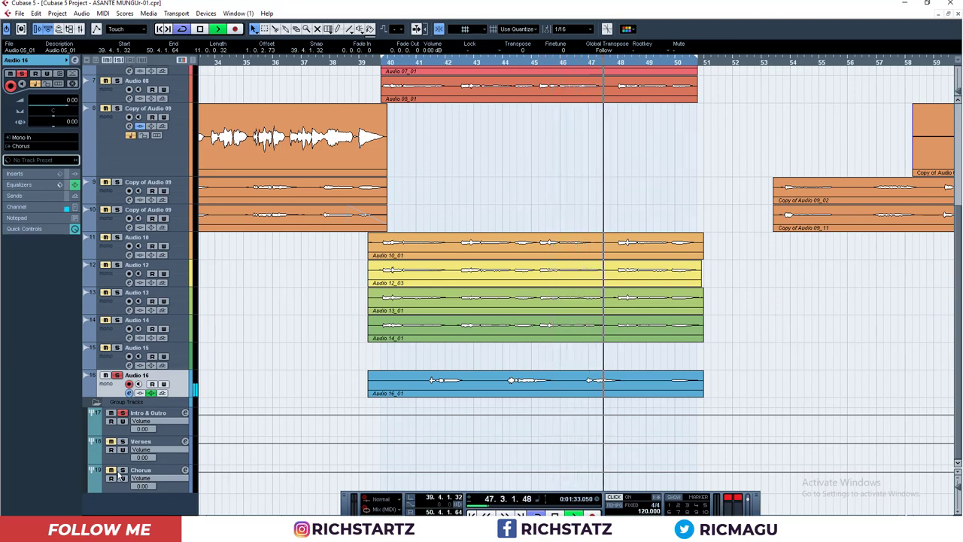
pyautogui.click(122, 413)
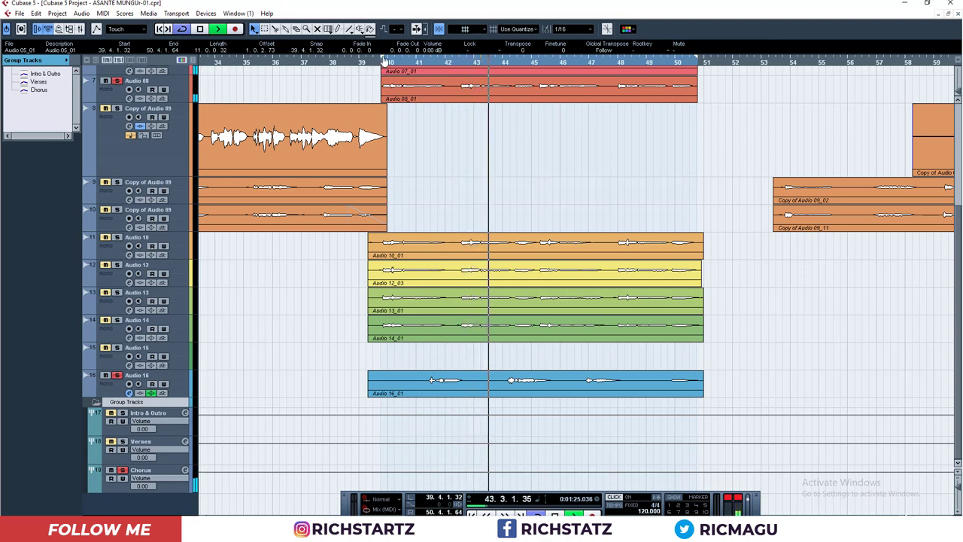
# Narrow the loop range to 41.3.1–43.2.4 and keep only Audio 16 and the Chorus group soloed.
pyautogui.moveTo(384, 60); pyautogui.dragTo(431, 60)
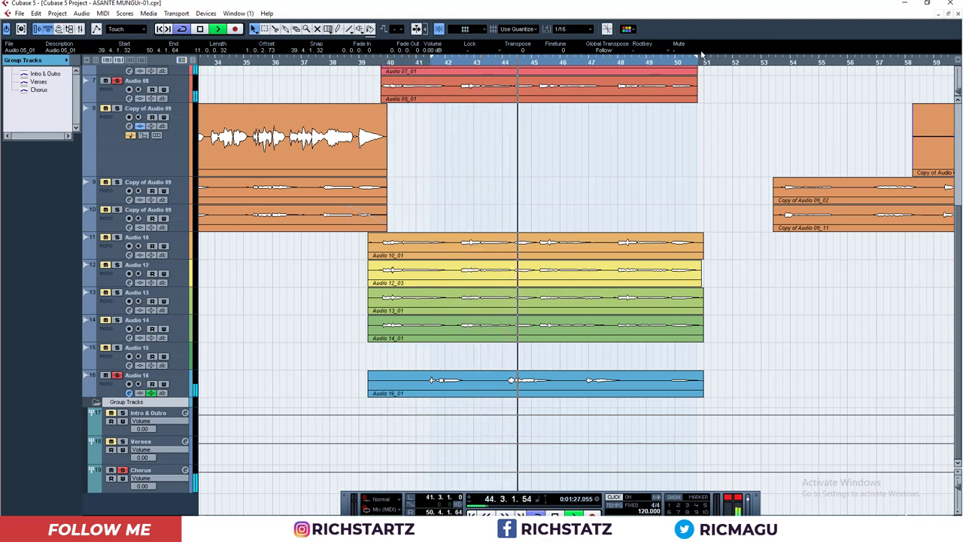
pyautogui.moveTo(702, 54); pyautogui.dragTo(487, 149)
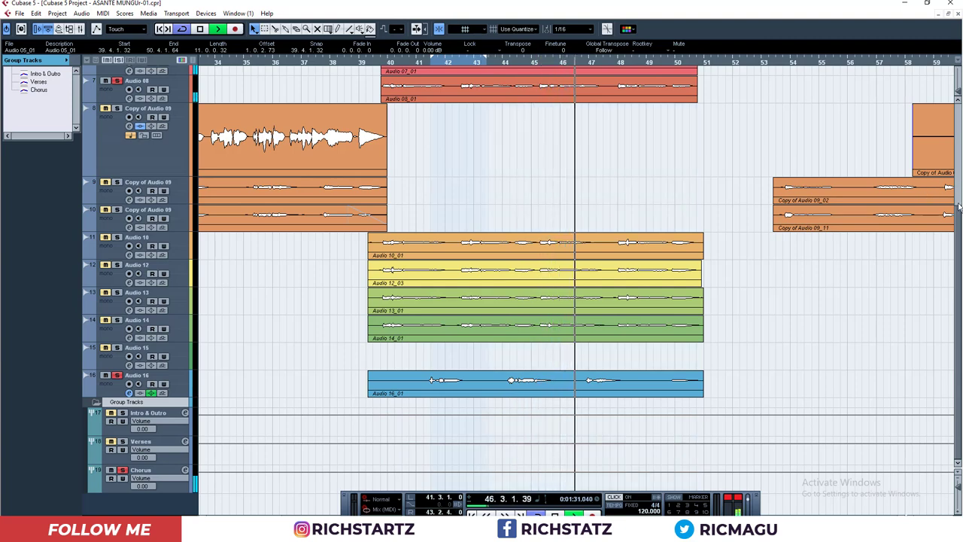
pyautogui.scroll(4, 957, 162)
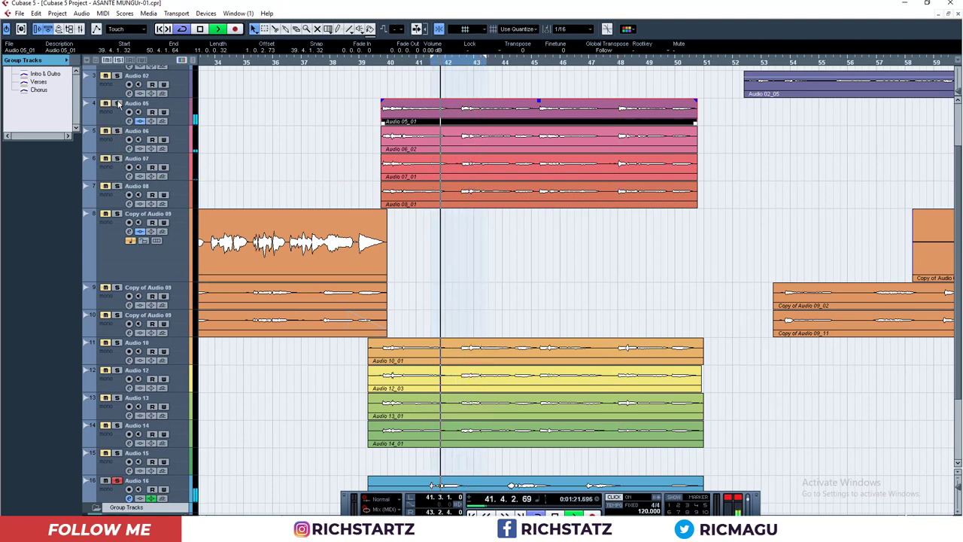
pyautogui.scroll(2, 959, 161)
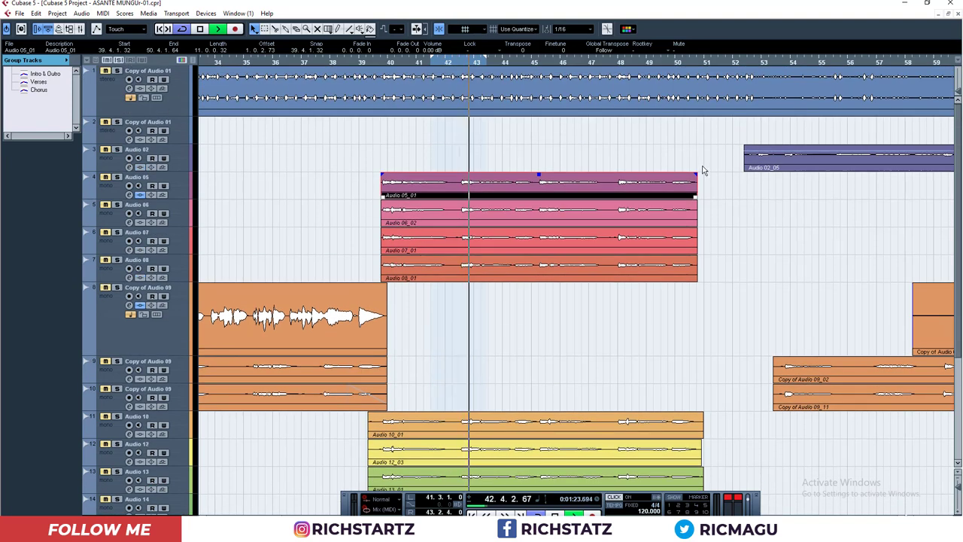
pyautogui.scroll(-6, 959, 160)
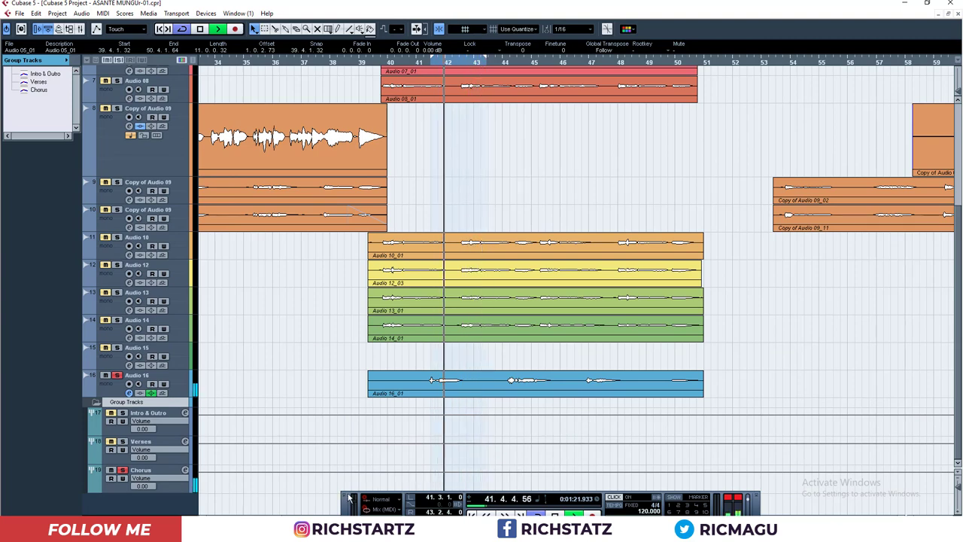
pyautogui.moveTo(345, 500); pyautogui.dragTo(514, 315)
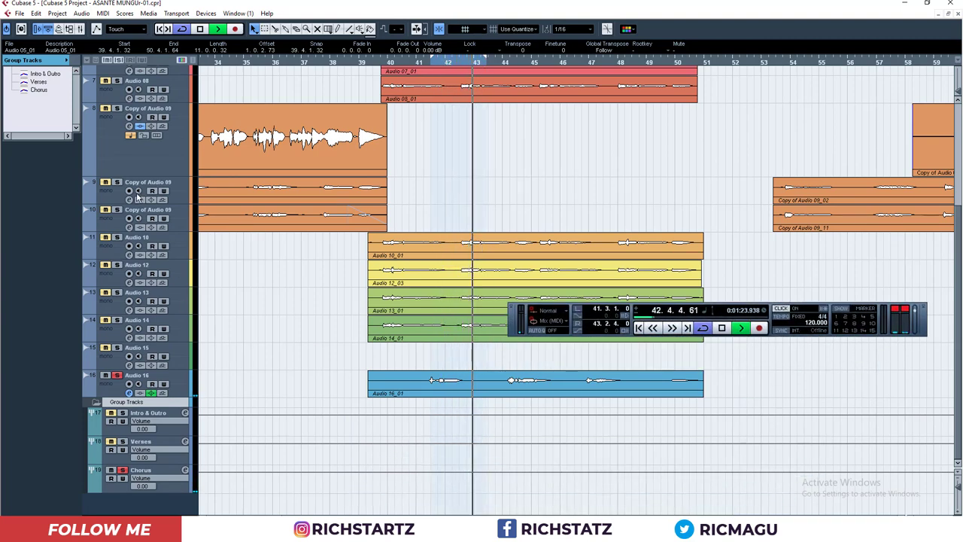
# Reopen Audio 16's channel settings and set EQ band 2 to 524 Hz at 3.2 and band 3 to 875 Hz at -3.4.
pyautogui.click(129, 384)
pyautogui.click(129, 393)
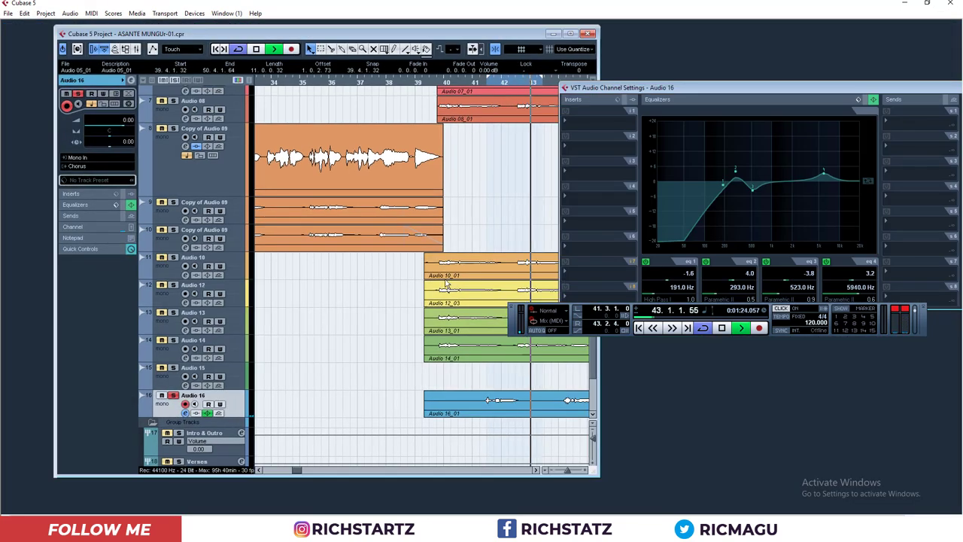
pyautogui.moveTo(730, 188); pyautogui.dragTo(757, 176)
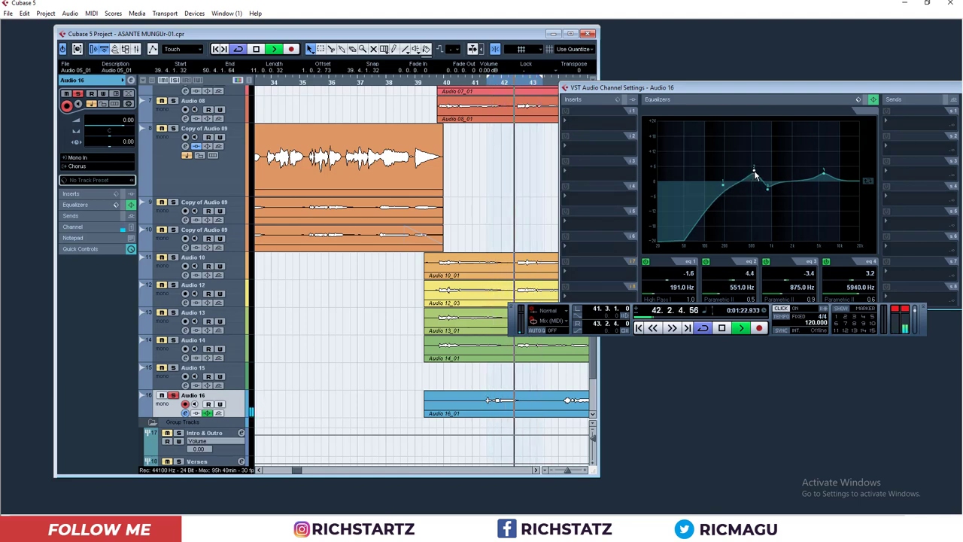
# Insert Auto-Tune 8 in the first insert slot of Audio 16.
pyautogui.click(581, 130)
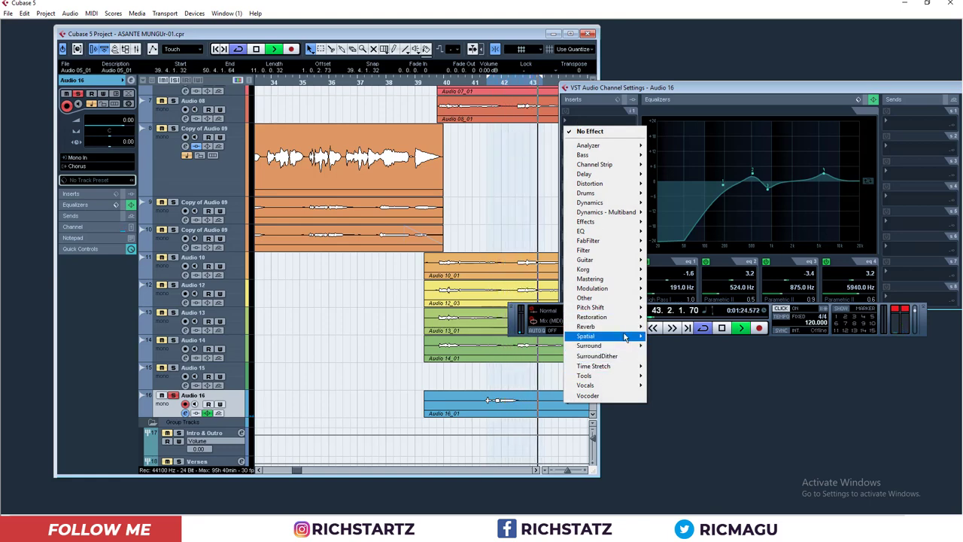
pyautogui.moveTo(624, 338)
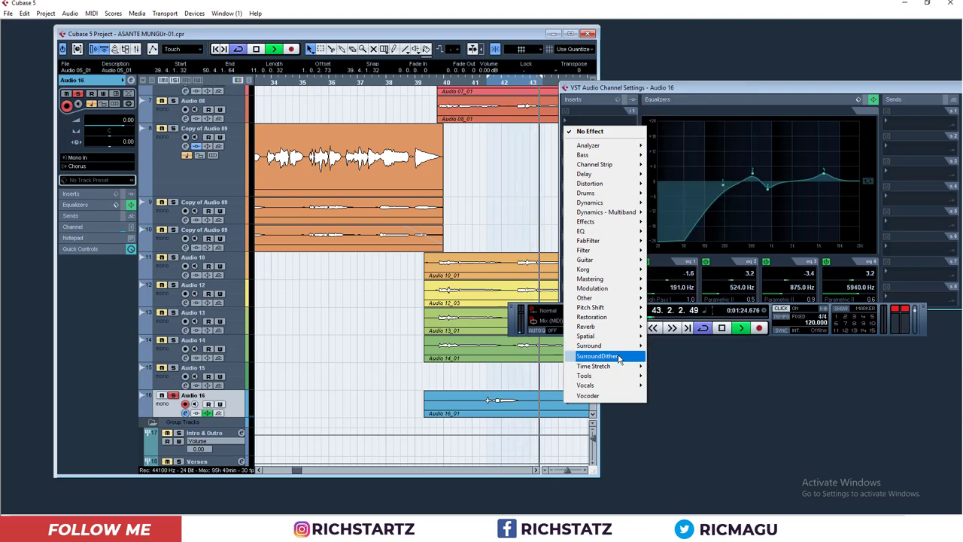
pyautogui.moveTo(621, 367)
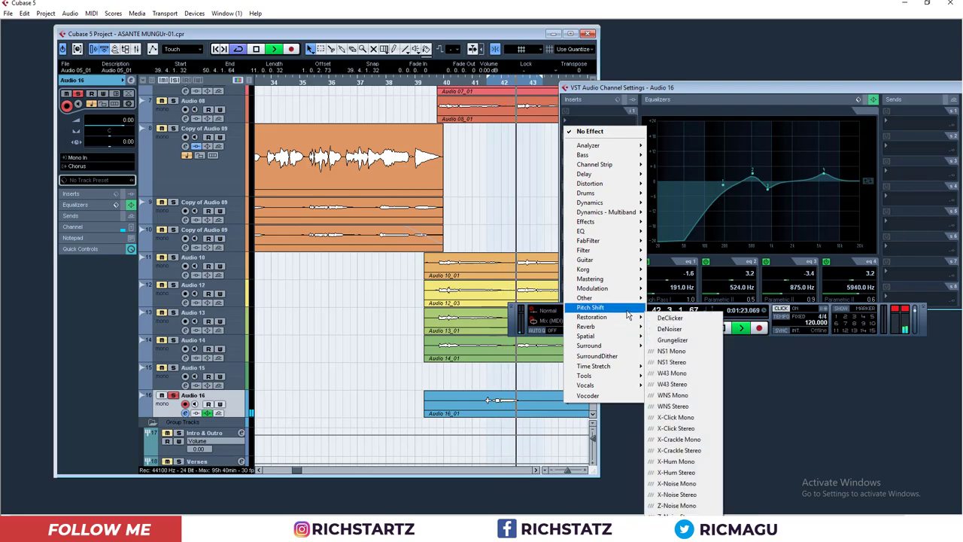
pyautogui.moveTo(628, 314)
pyautogui.click(674, 309)
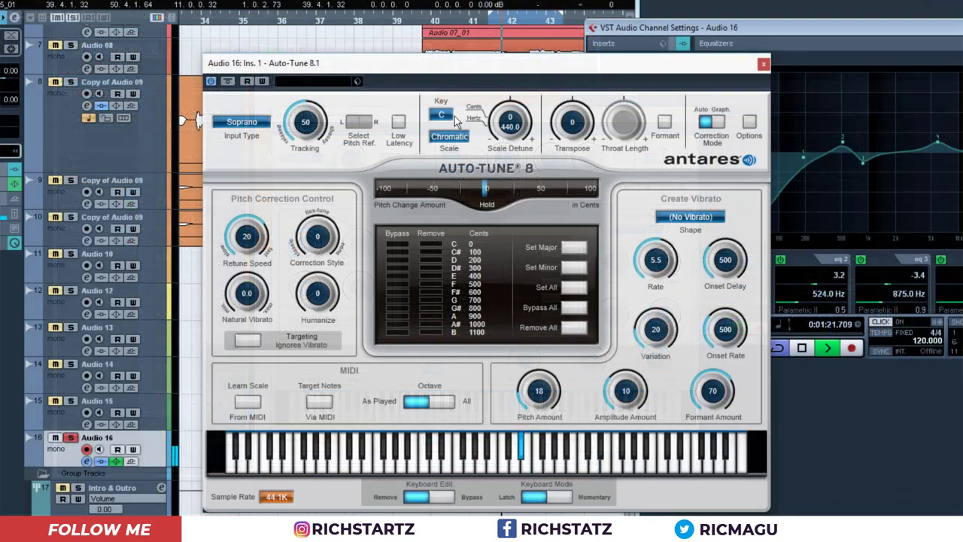
# Set Auto-Tune to a Minor scale in the key of D# with a retune speed of 5.
pyautogui.click(450, 116)
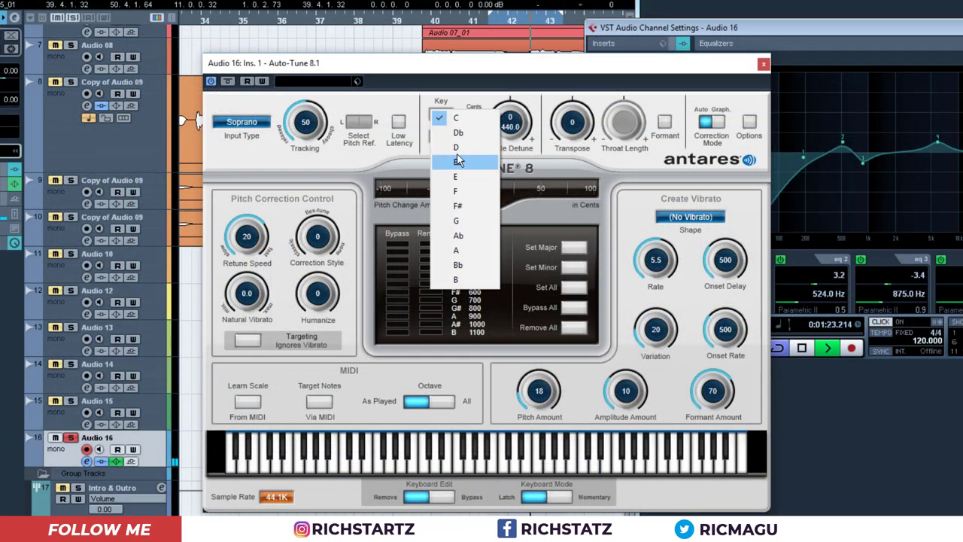
pyautogui.click(413, 119)
pyautogui.click(445, 136)
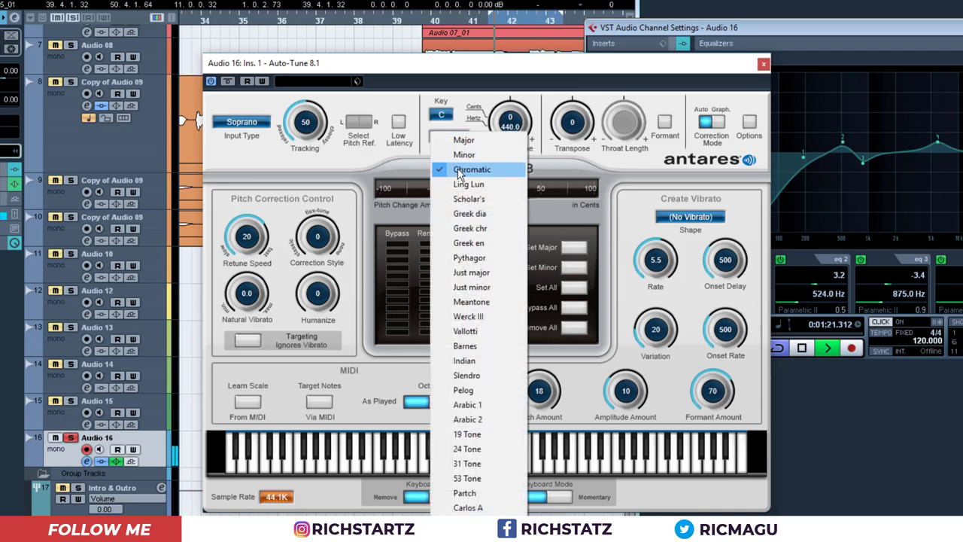
pyautogui.click(464, 155)
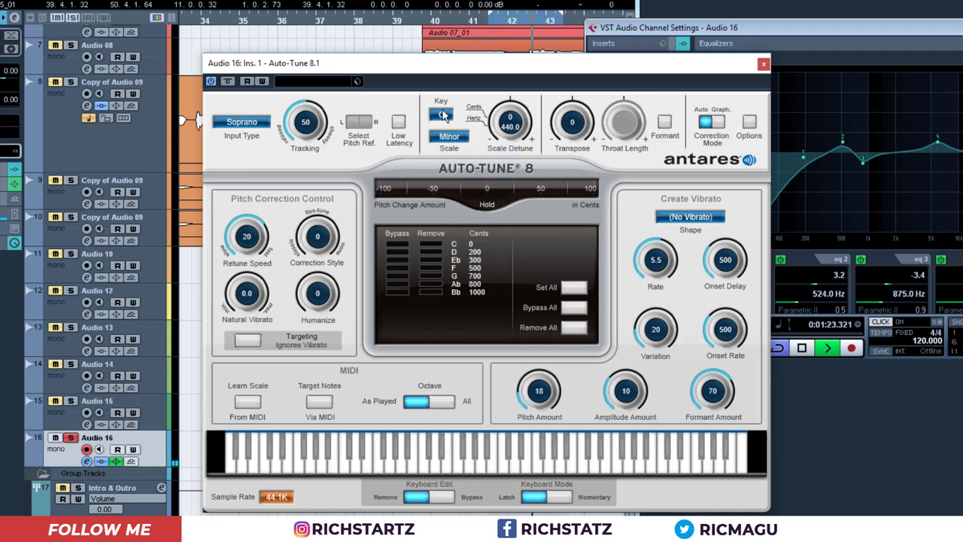
pyautogui.click(444, 114)
pyautogui.click(458, 164)
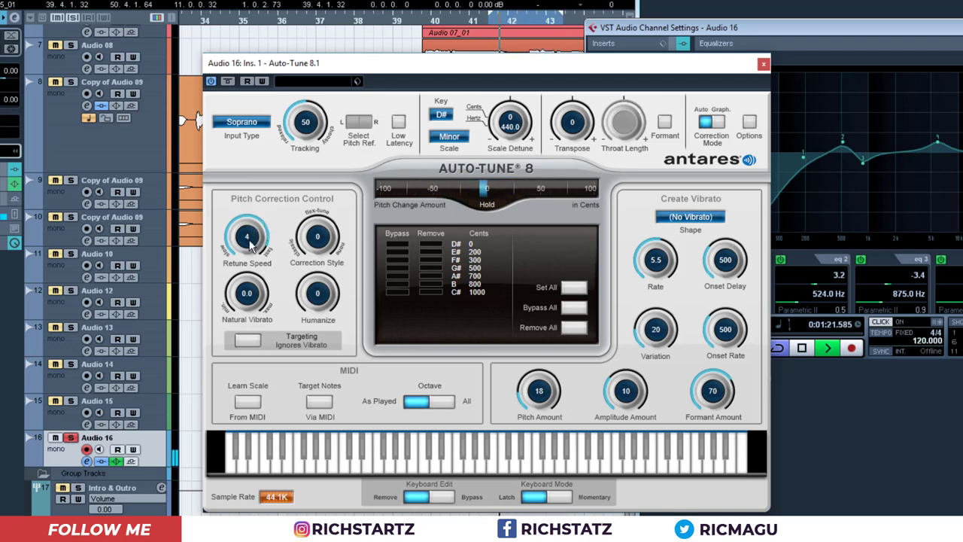
pyautogui.scroll(-1, 250, 242)
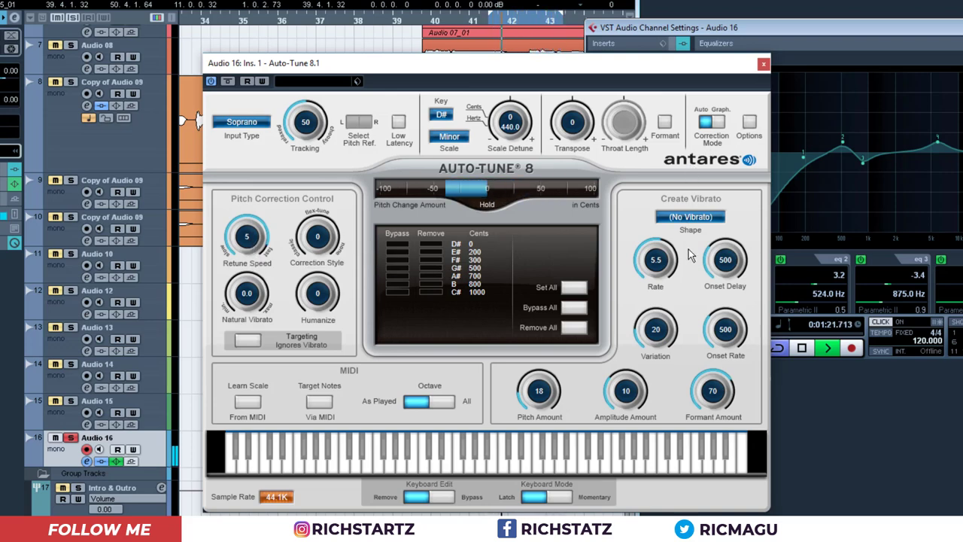
# Set the Auto-Tune vibrato shape to Sawtooth, close the plug-in and return to the maximized project window.
pyautogui.click(686, 218)
pyautogui.click(687, 221)
pyautogui.click(693, 218)
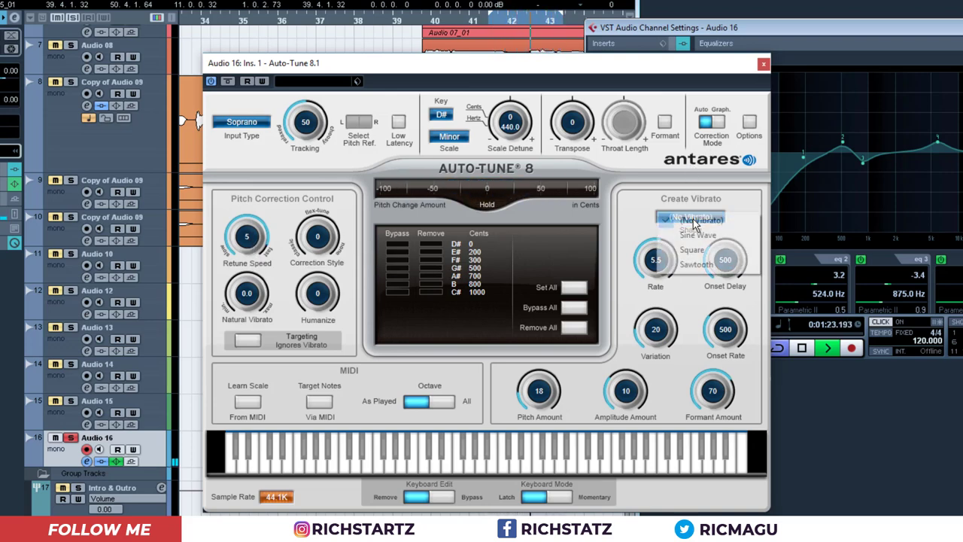
pyautogui.click(701, 265)
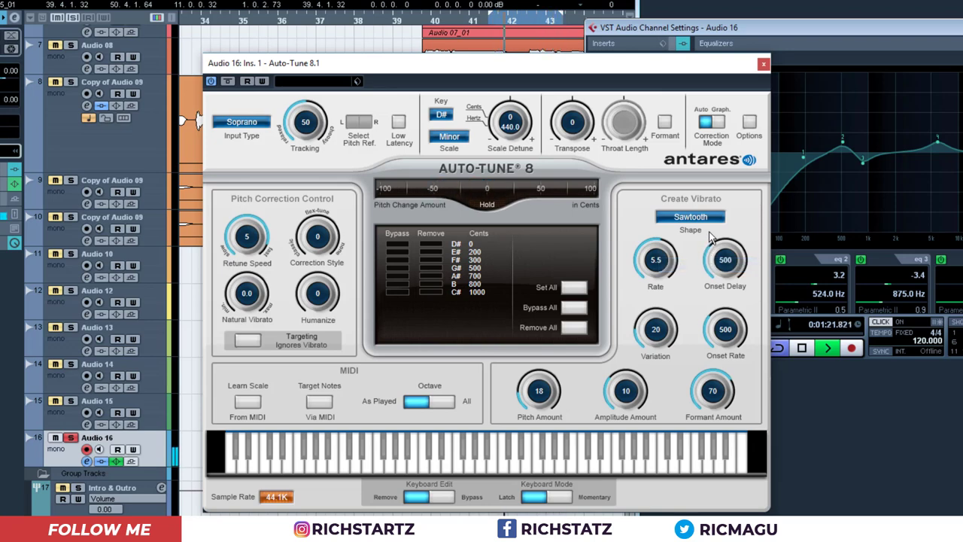
pyautogui.click(764, 65)
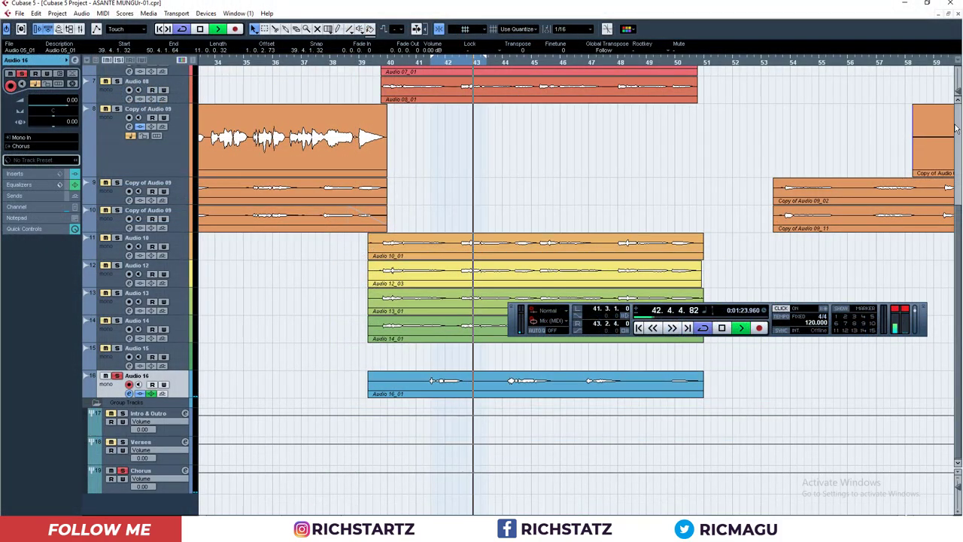
# Solo the first Copy of Audio 01 track to hear Audio 16 against it.
pyautogui.scroll(5, 959, 124)
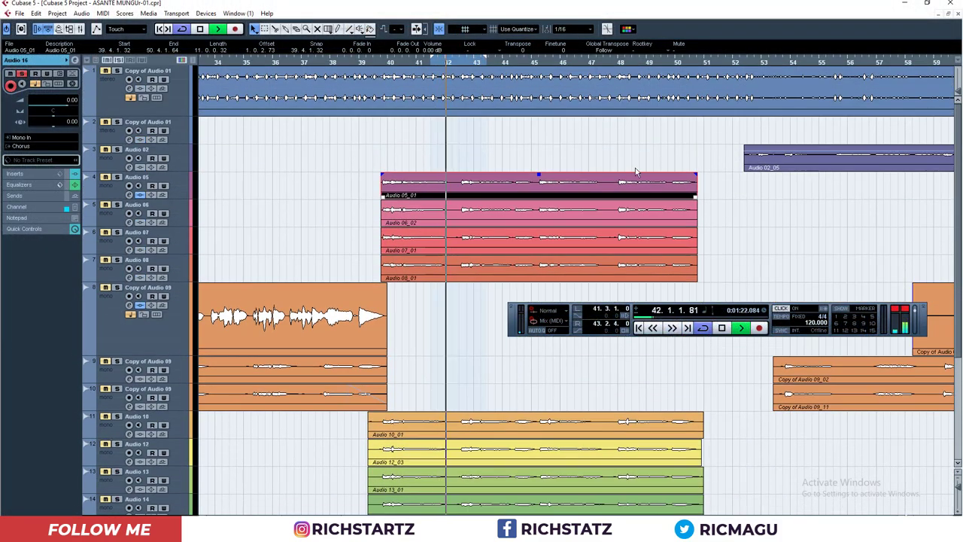
pyautogui.click(117, 70)
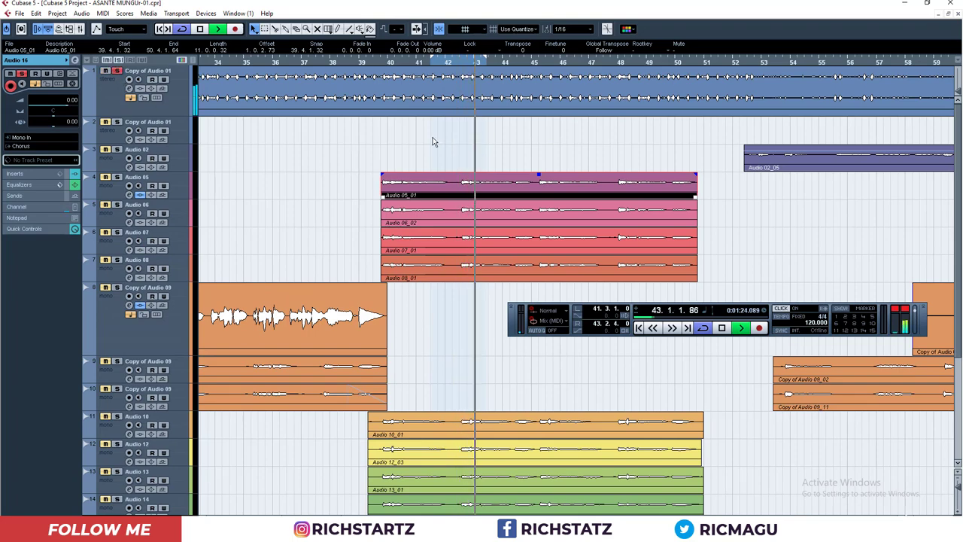
# Lower the Audio 16 channel volume to about -4.99 dB, close its channel settings and maximize the project window.
pyautogui.scroll(-5, 948, 203)
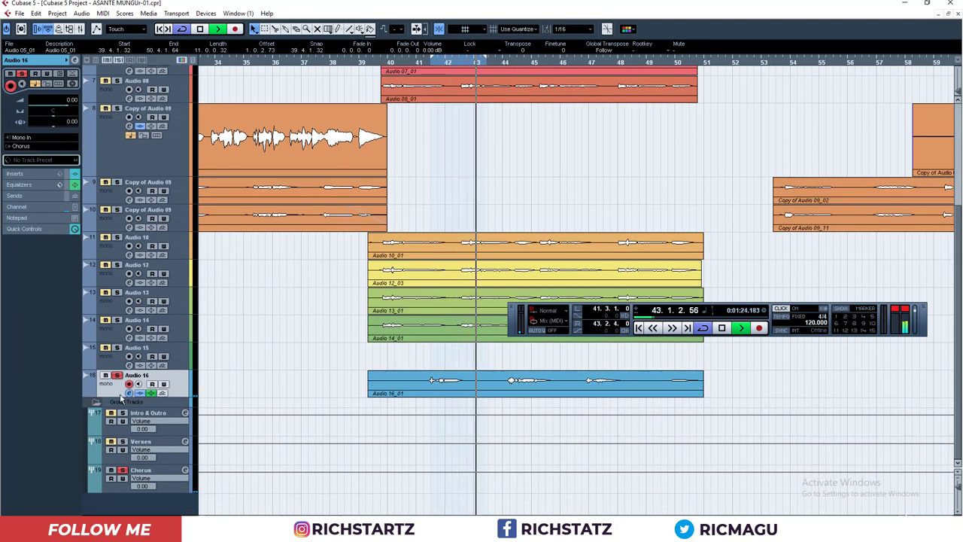
pyautogui.click(129, 394)
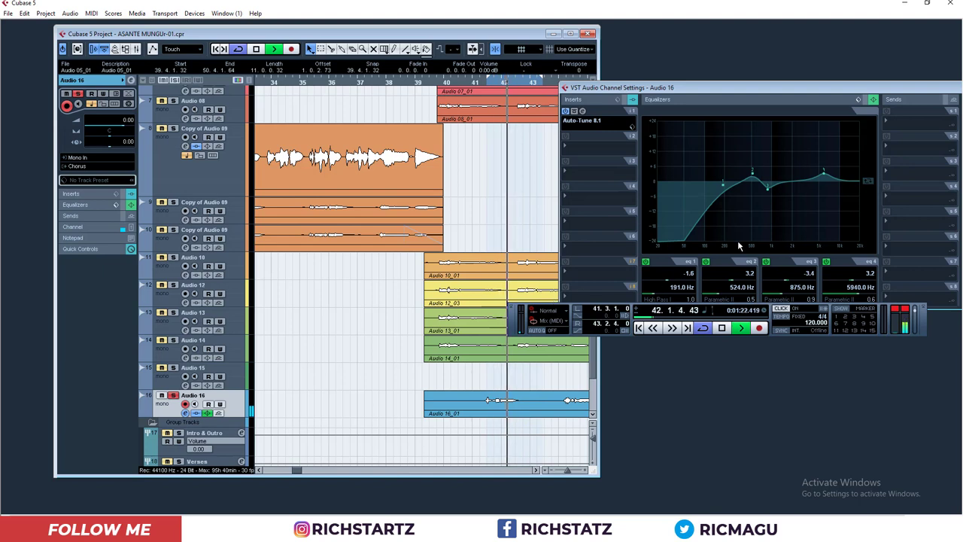
pyautogui.moveTo(826, 88); pyautogui.dragTo(760, 96)
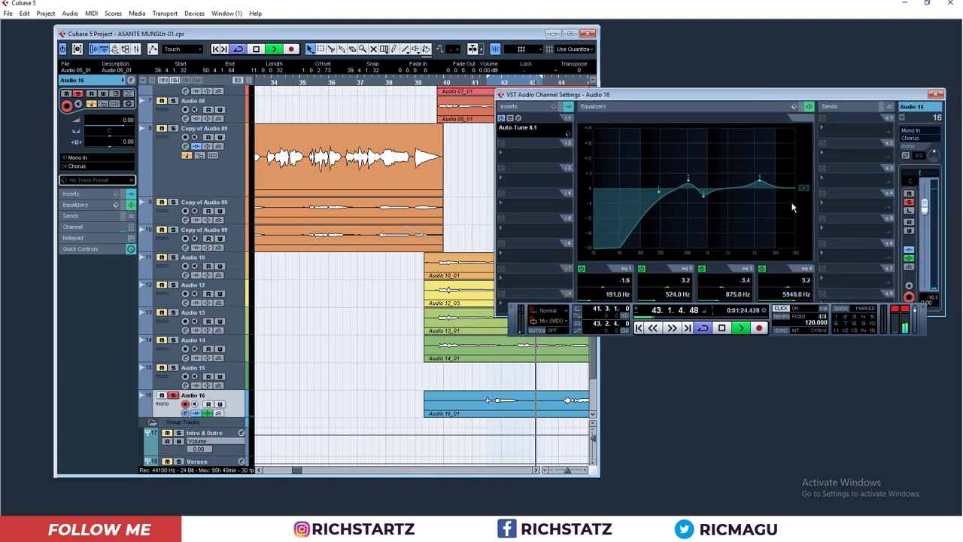
pyautogui.moveTo(925, 205); pyautogui.dragTo(930, 236)
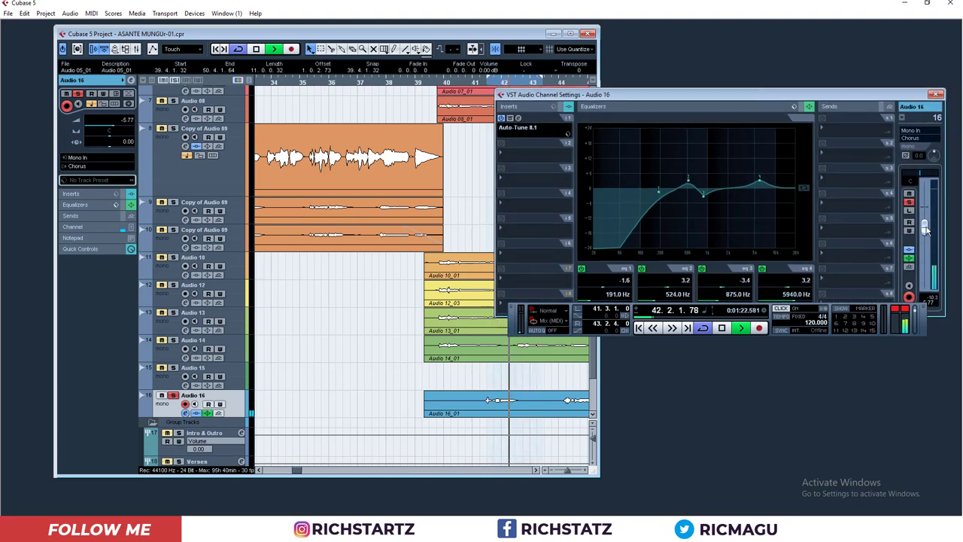
pyautogui.click(934, 94)
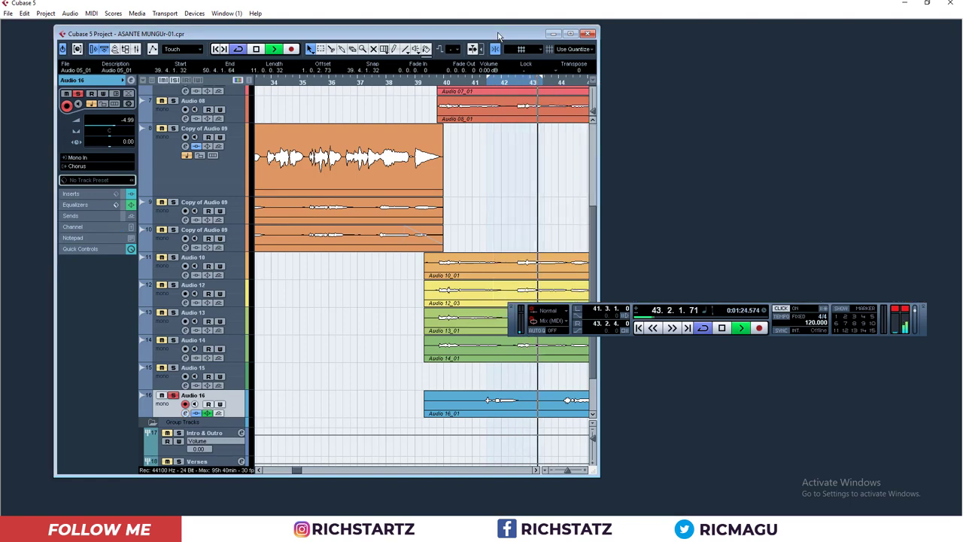
pyautogui.click(571, 34)
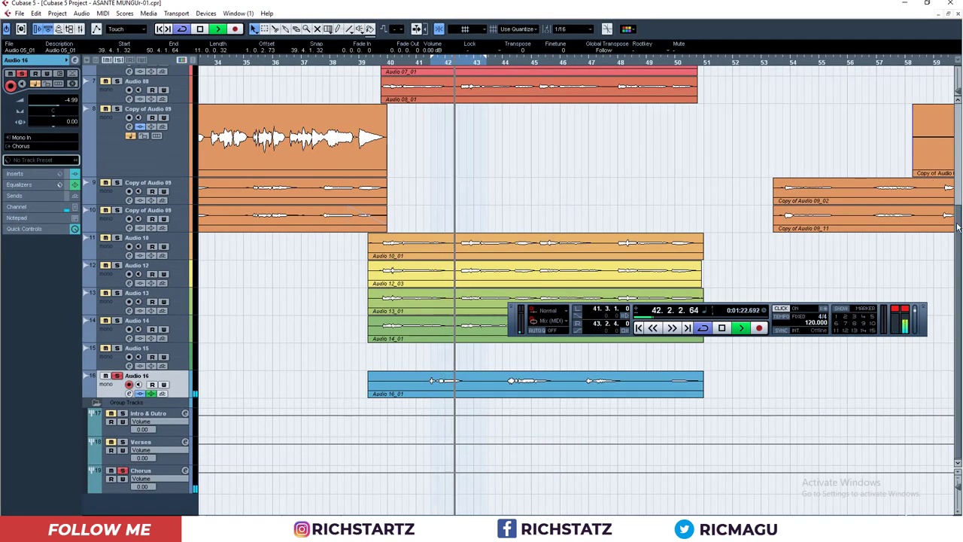
# Solo Audio 05 alongside Audio 16 and set the cycle range to the Audio 08_01 event.
pyautogui.scroll(5, 137, 183)
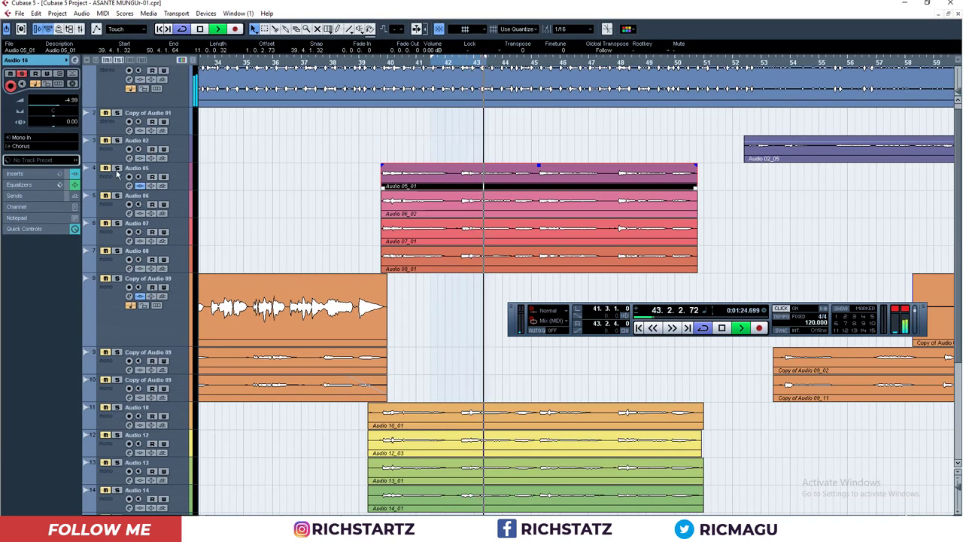
pyautogui.click(137, 182)
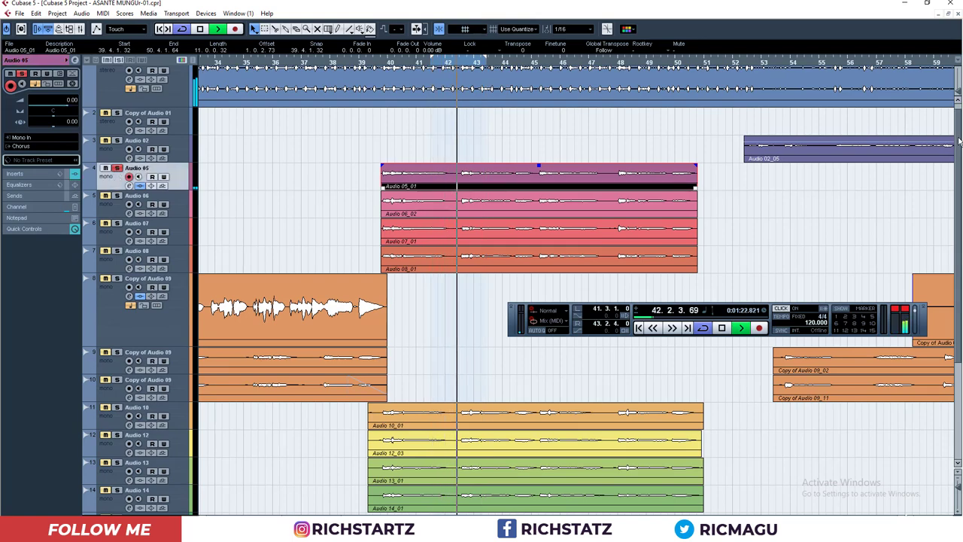
pyautogui.scroll(-5, 948, 180)
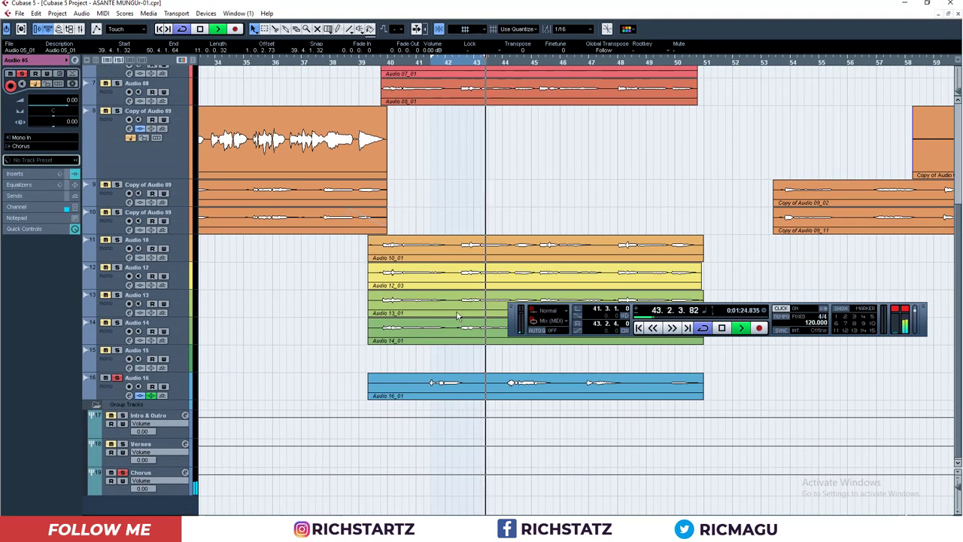
pyautogui.click(418, 88)
pyautogui.press('p')
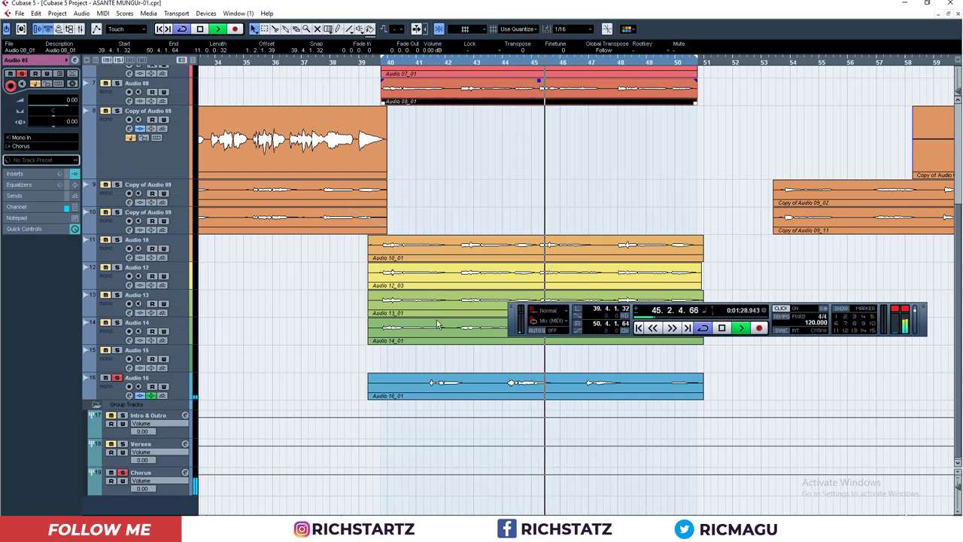
# Unsolo Audio 05, shorten the cycle to end at 42.3.4.0 and play from 40.4.1.0.
pyautogui.moveTo(955, 220); pyautogui.dragTo(958, 120)
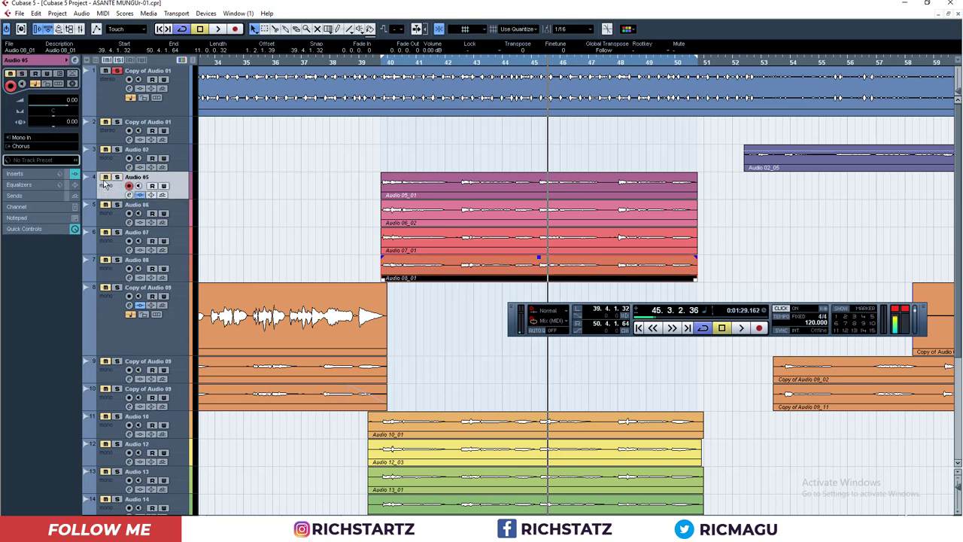
pyautogui.scroll(-2, 576, 286)
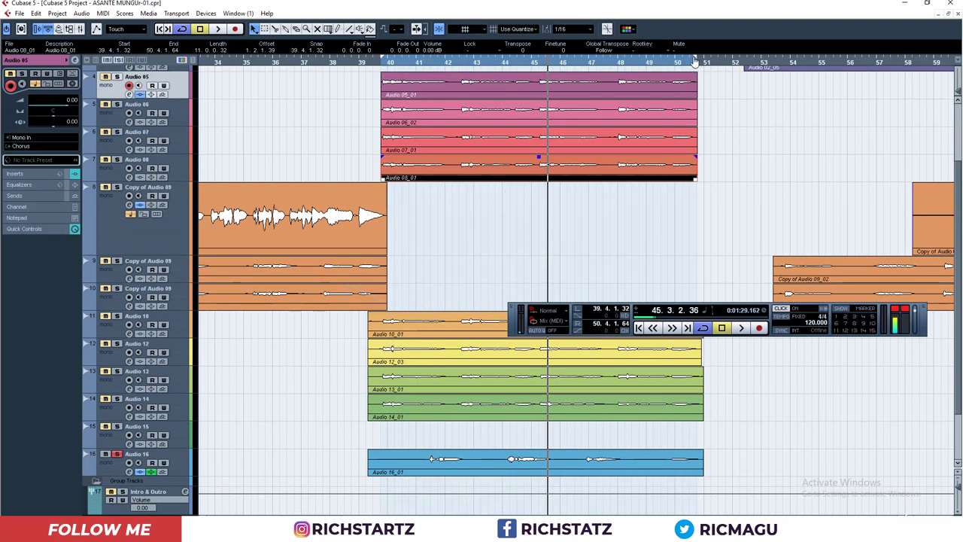
pyautogui.click(410, 67)
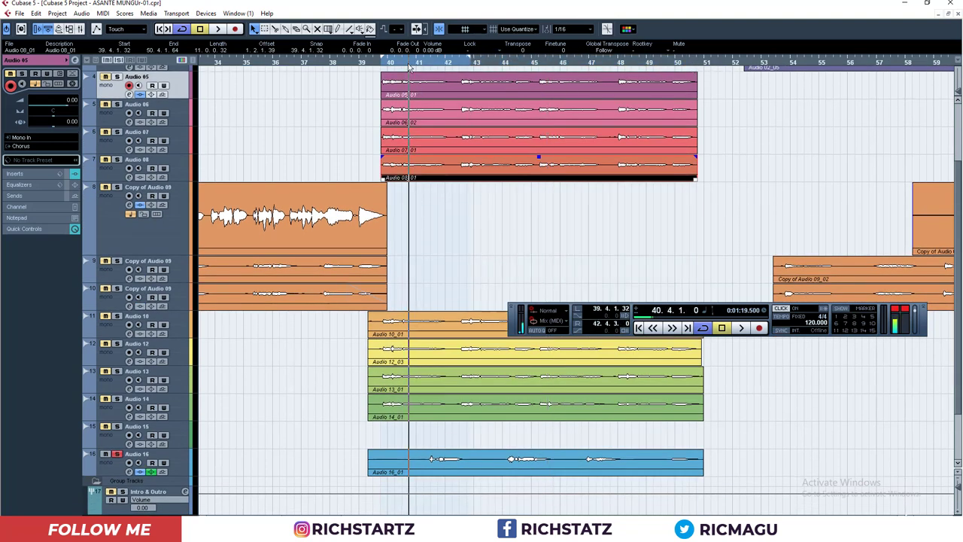
pyautogui.press('space')
# Try the Saxophone EQ preset on Audio 16 during playback and replace it with the Phoneline preset.
pyautogui.click(113, 472)
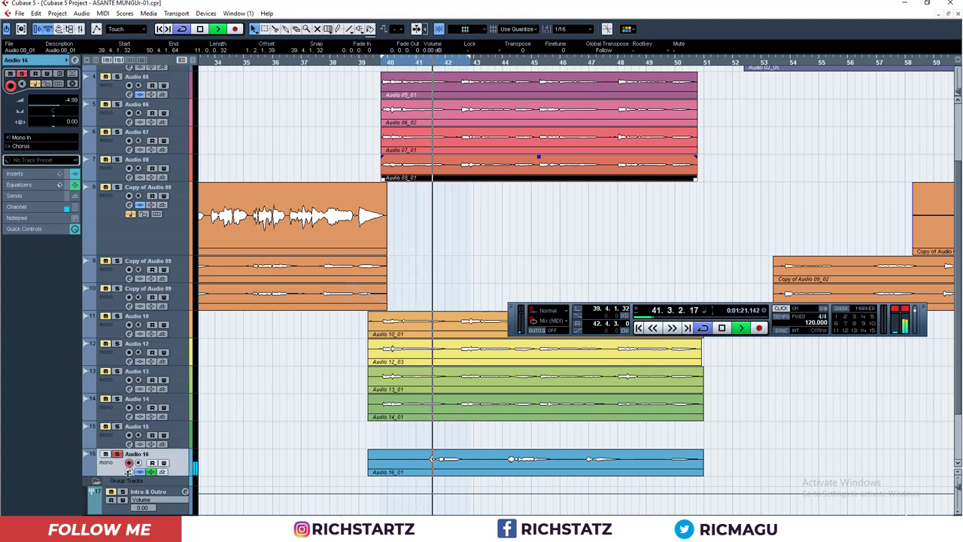
pyautogui.click(129, 472)
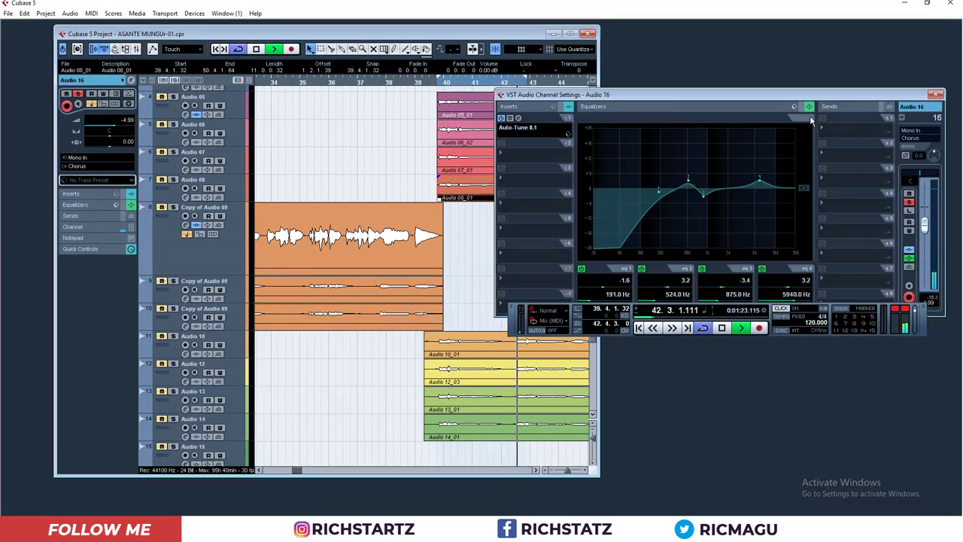
pyautogui.click(810, 120)
pyautogui.click(817, 107)
pyautogui.click(811, 120)
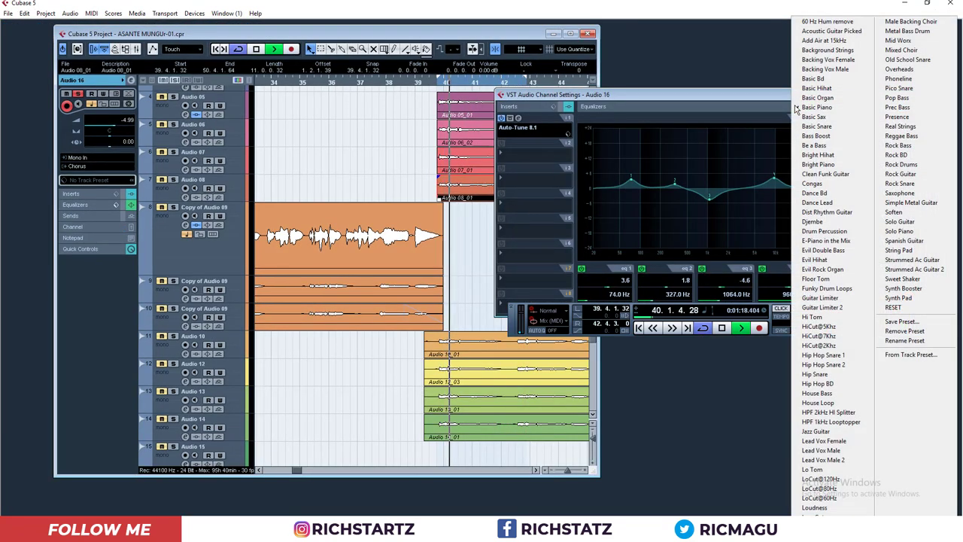
pyautogui.click(893, 194)
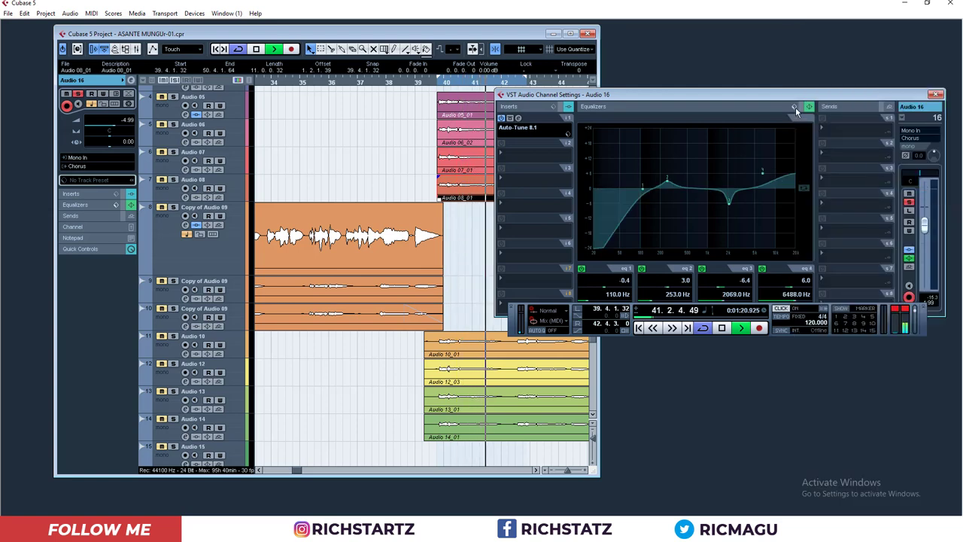
pyautogui.click(811, 120)
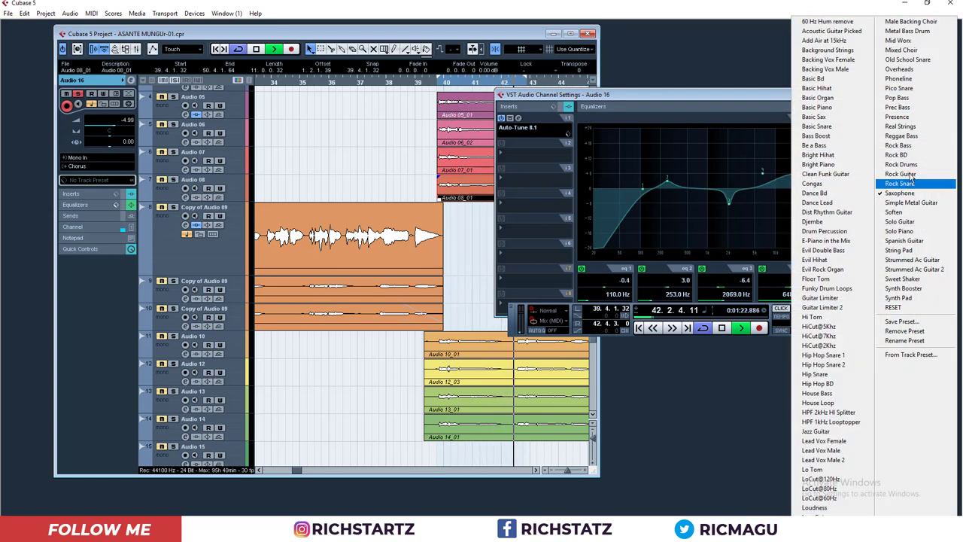
pyautogui.click(904, 81)
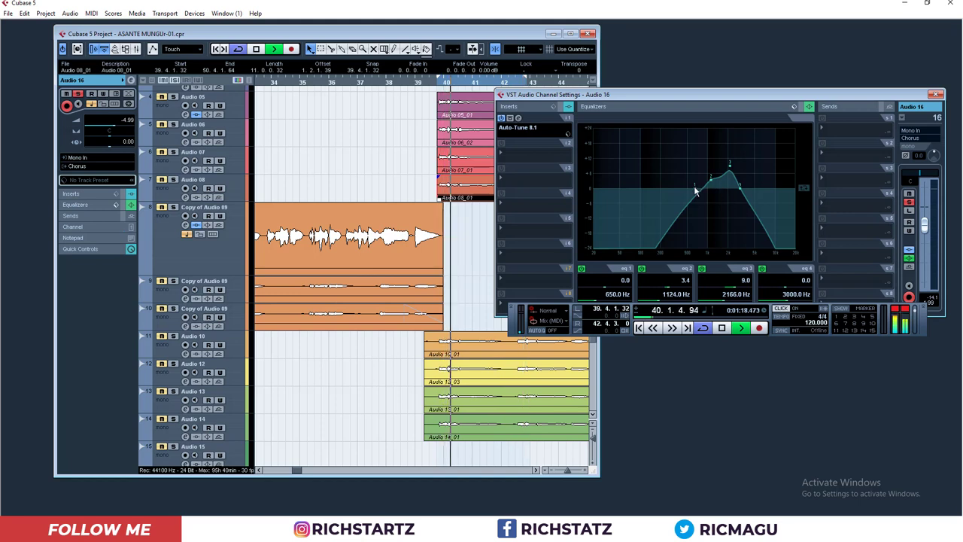
# Set Audio 16's EQ bands to -5.2 dB at 763 Hz, 5.0 dB at 831 Hz, 6.6 dB at 2093 Hz and -2.0 dB at 5006 Hz.
pyautogui.moveTo(695, 191); pyautogui.dragTo(711, 209)
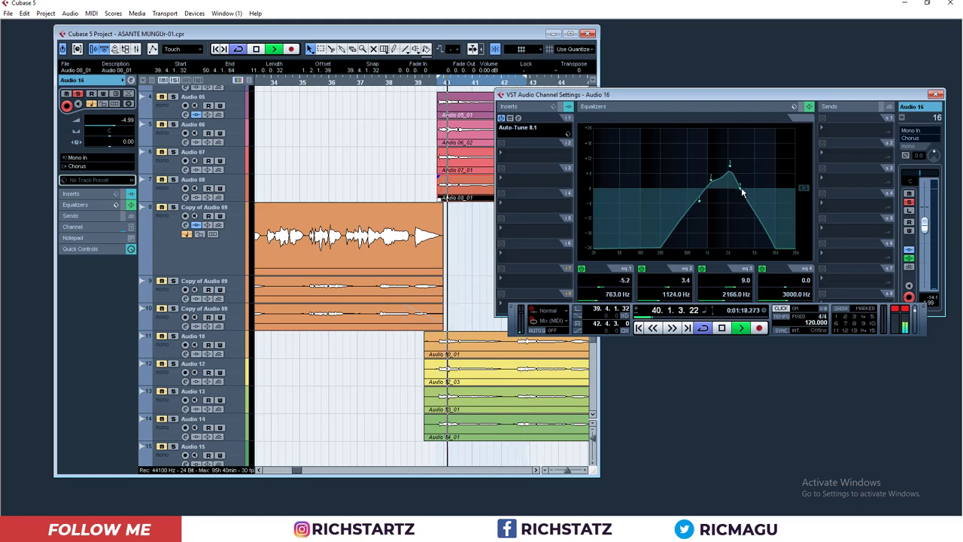
pyautogui.moveTo(741, 189); pyautogui.dragTo(755, 191)
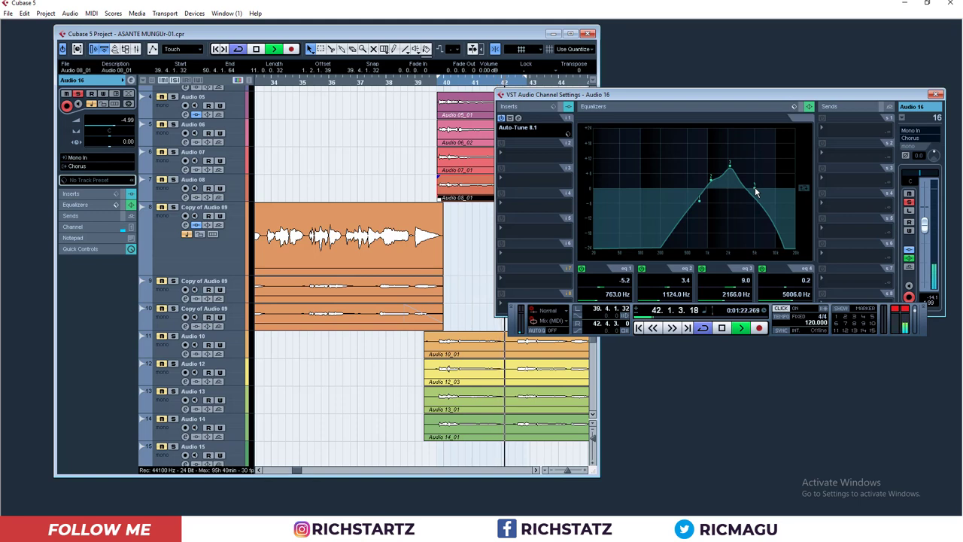
pyautogui.moveTo(730, 173); pyautogui.dragTo(703, 178)
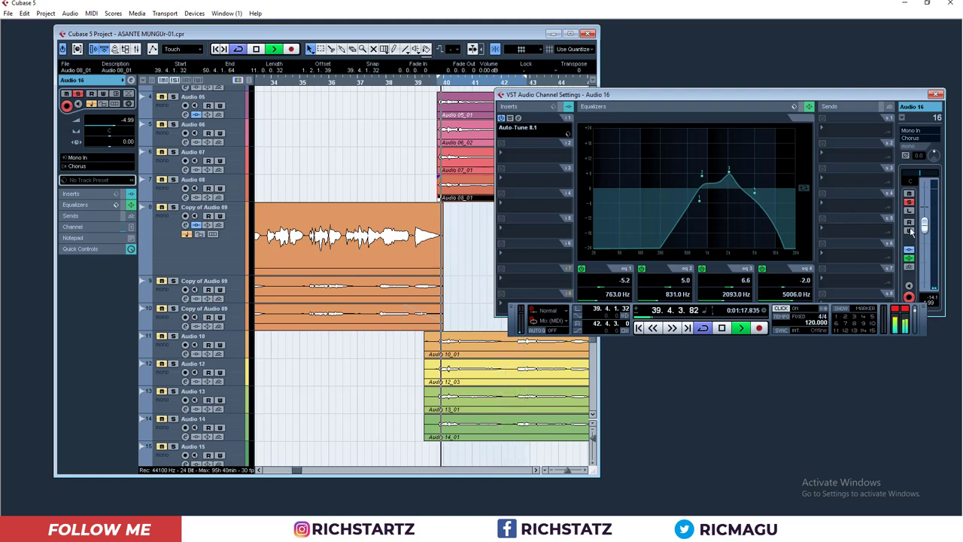
pyautogui.click(935, 95)
pyautogui.click(570, 35)
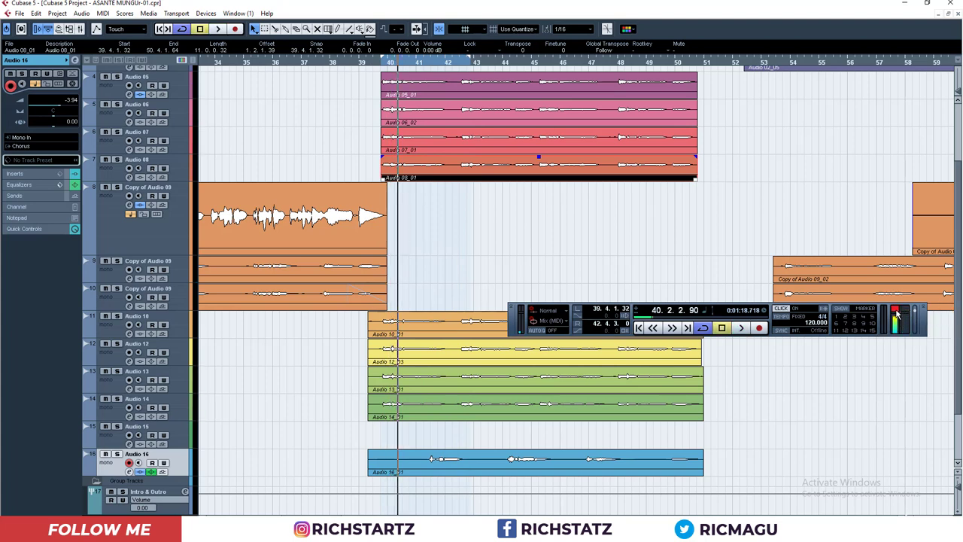
# Move the transport panel lower over the arrangement and play Audio 05 soloed with the first Copy of Audio 01 track.
pyautogui.moveTo(927, 322); pyautogui.dragTo(930, 421)
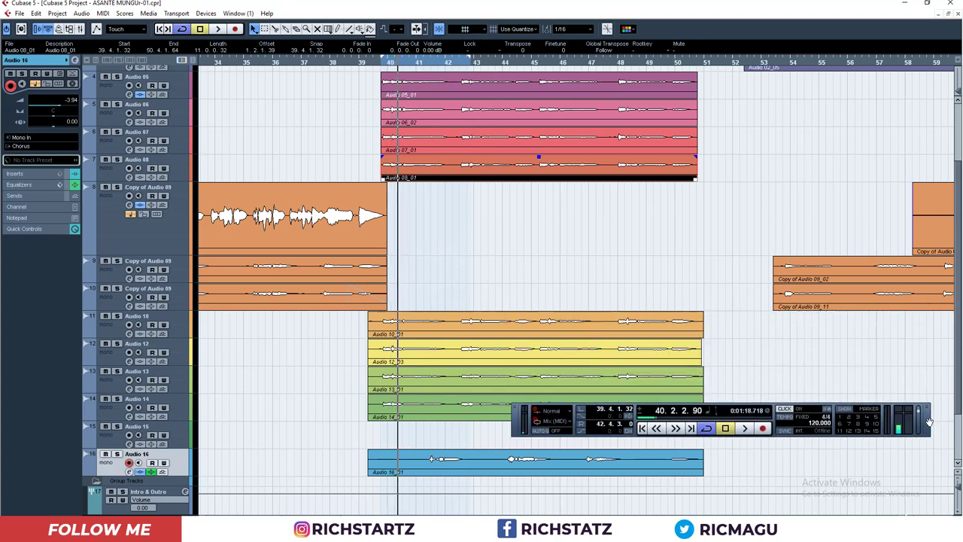
pyautogui.moveTo(958, 299); pyautogui.dragTo(961, 199)
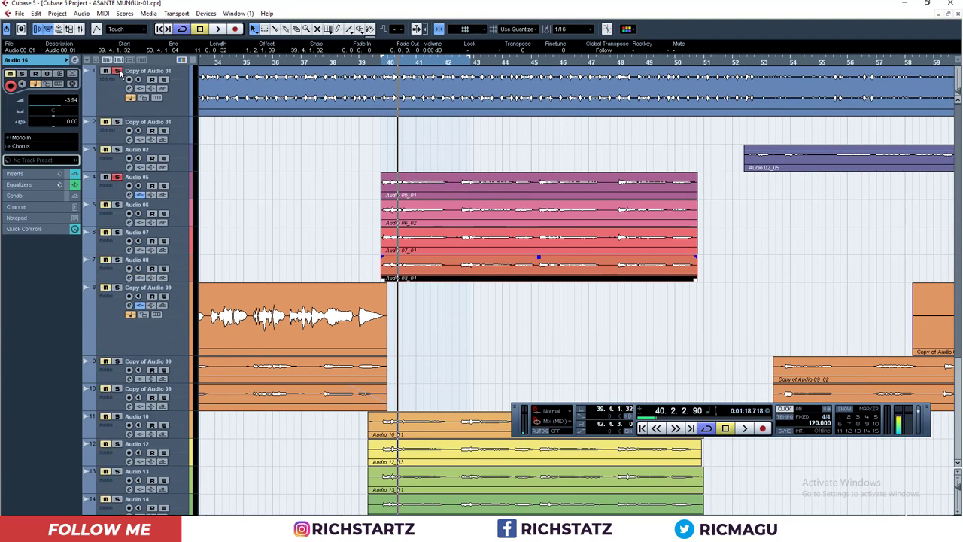
pyautogui.press('space')
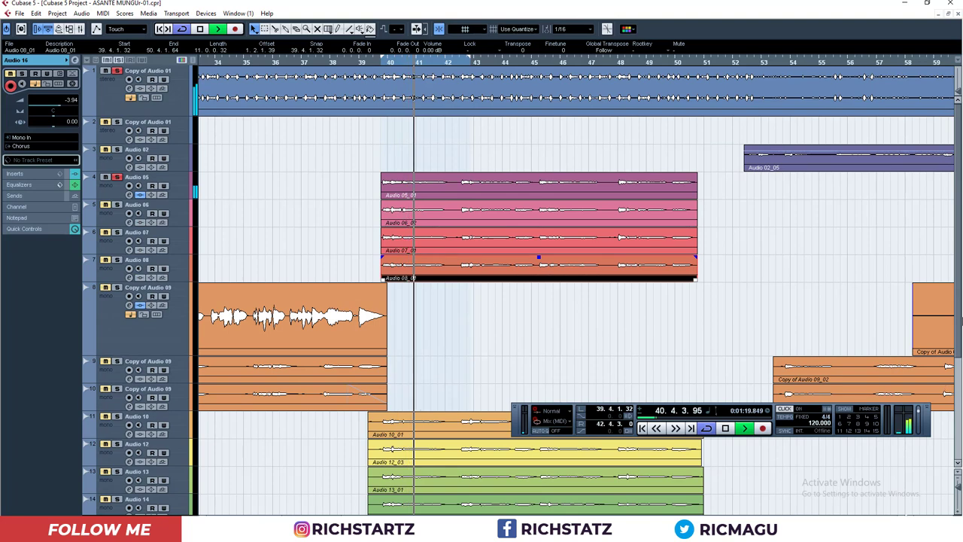
# Solo Audio 06 and Audio 07 with Audio 05 and compare the vocal layers with and without Audio 07.
pyautogui.scroll(-1, 957, 337)
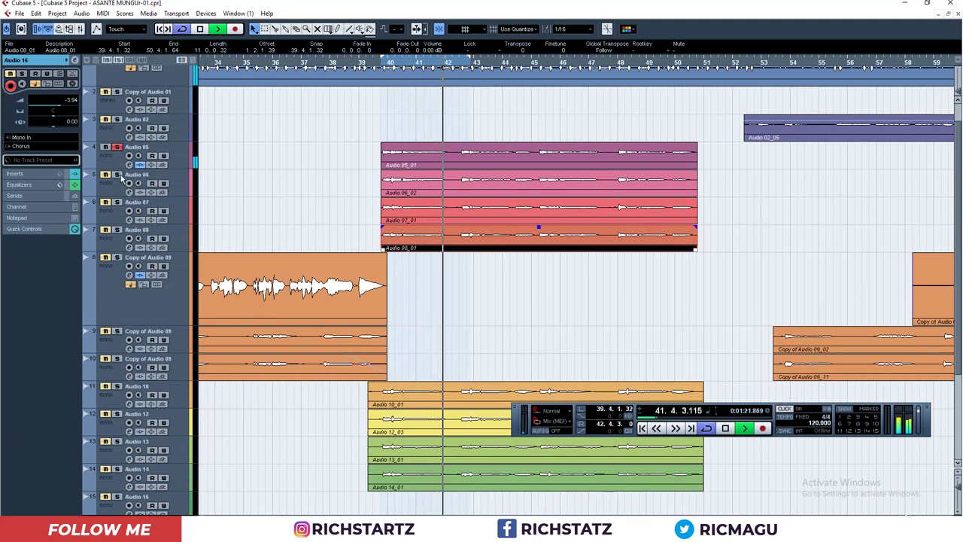
pyautogui.click(117, 174)
pyautogui.click(117, 202)
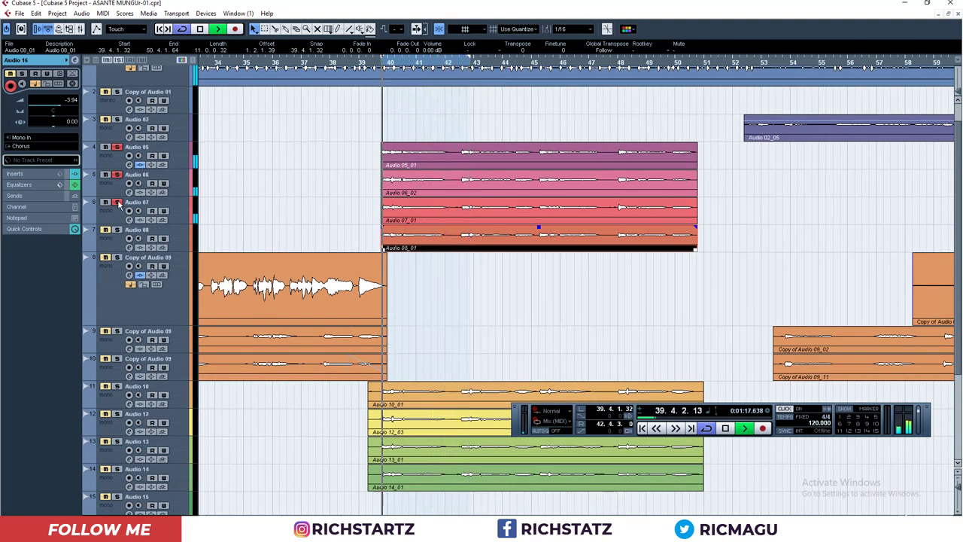
pyautogui.click(117, 214)
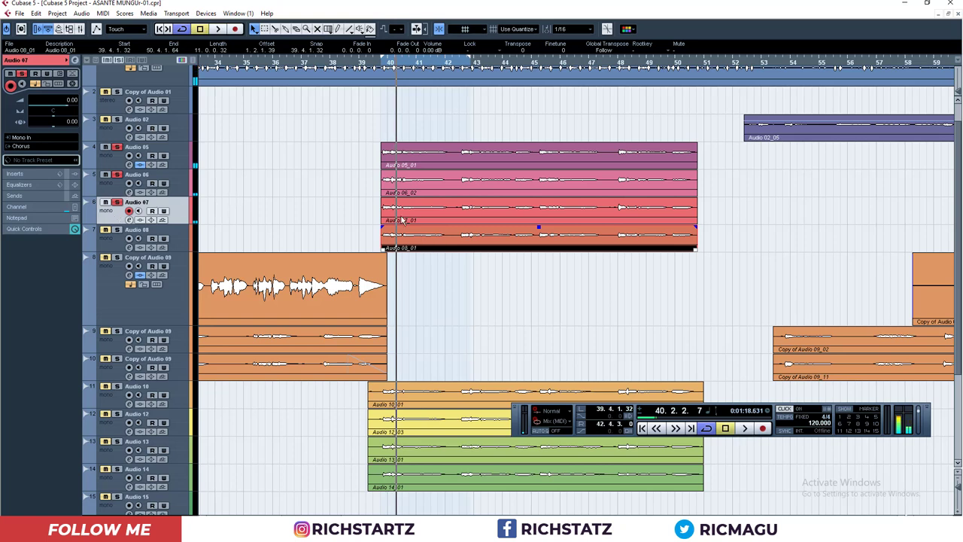
pyautogui.click(110, 188)
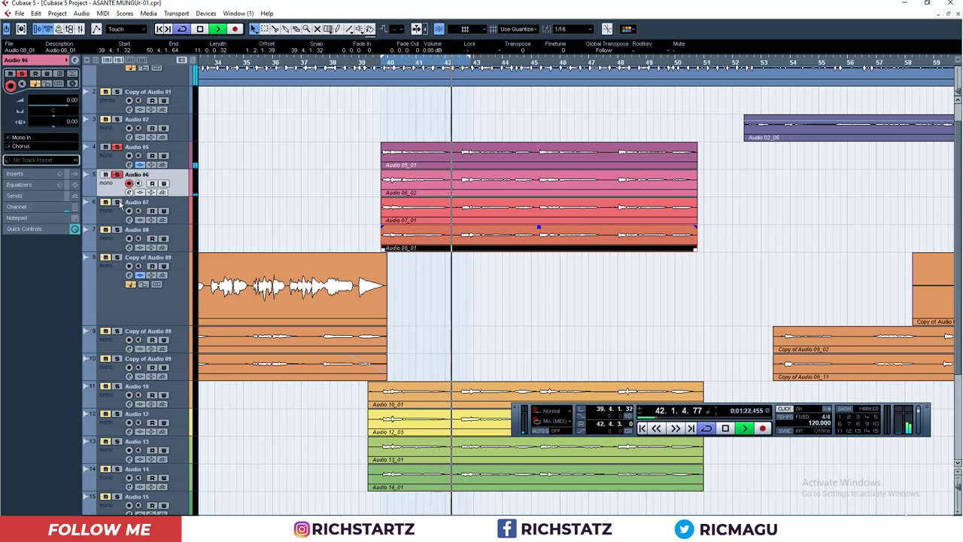
pyautogui.press('space')
# Solo Audio 08 and pan it to L40, pan Audio 07 to R40, and play the cycle.
pyautogui.click(117, 244)
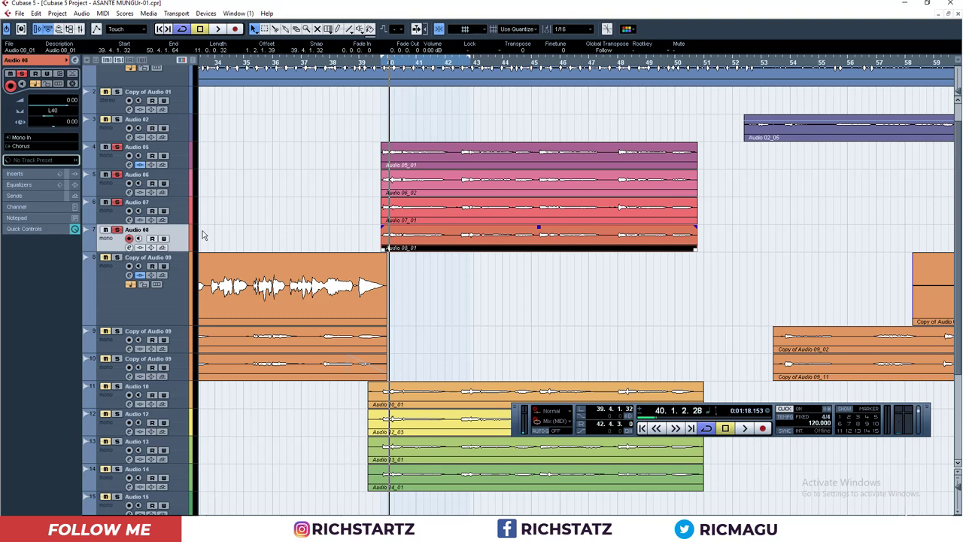
pyautogui.click(114, 222)
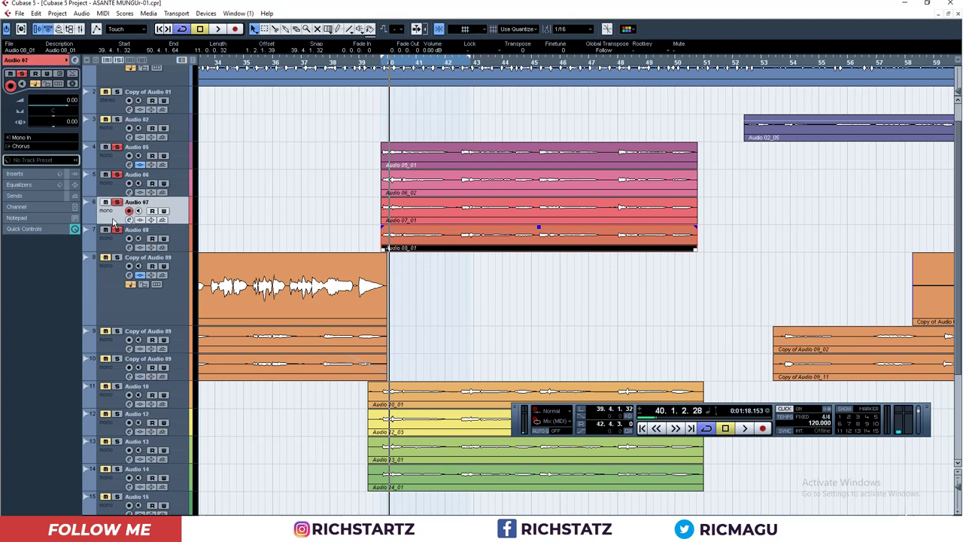
pyautogui.click(53, 110)
pyautogui.write('r40')
pyautogui.press('space')
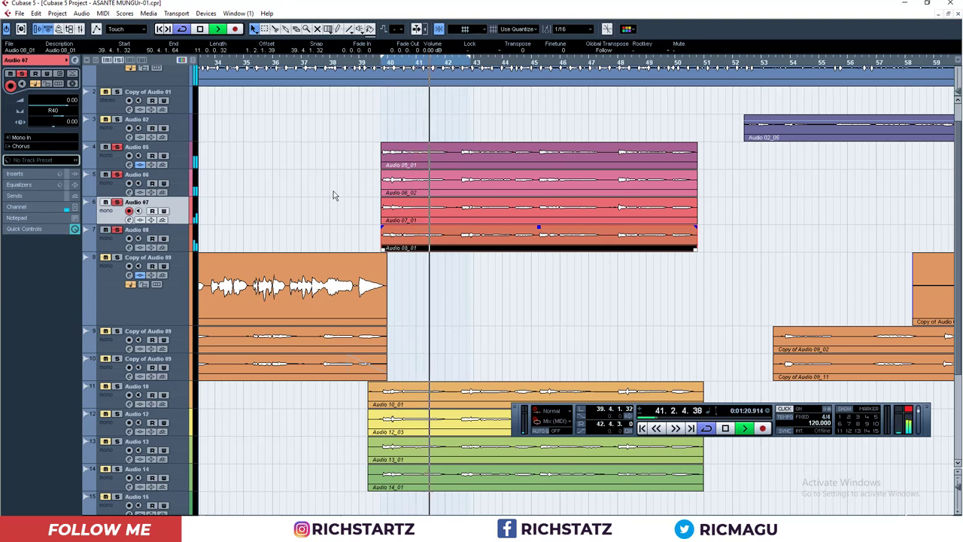
# Set the volume of Audio 07 and Audio 08 to -6.00 dB and play the soloed layers.
pyautogui.press('space')
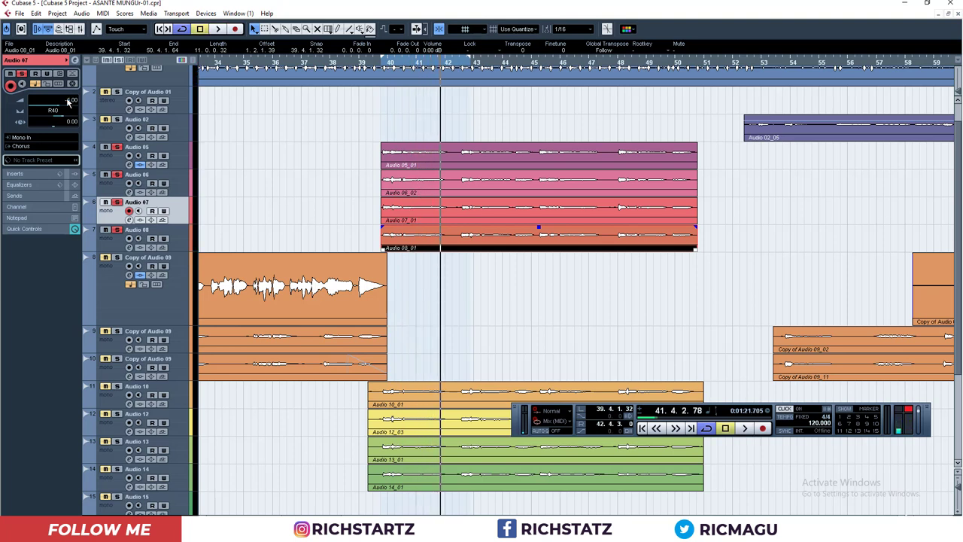
pyautogui.click(119, 244)
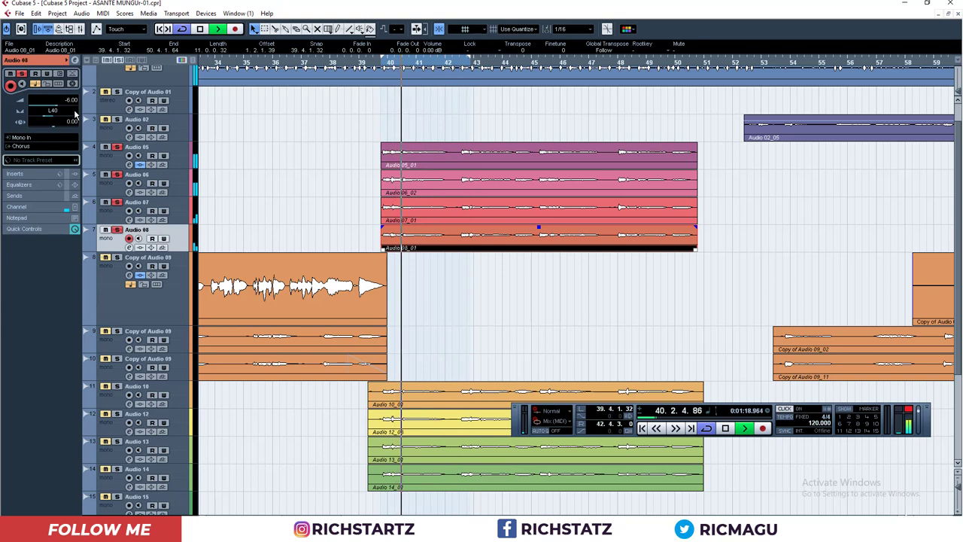
# Solo Audio 10 and Audio 12 with the other vocal layers, and pan Audio 10 to L80.
pyautogui.click(117, 216)
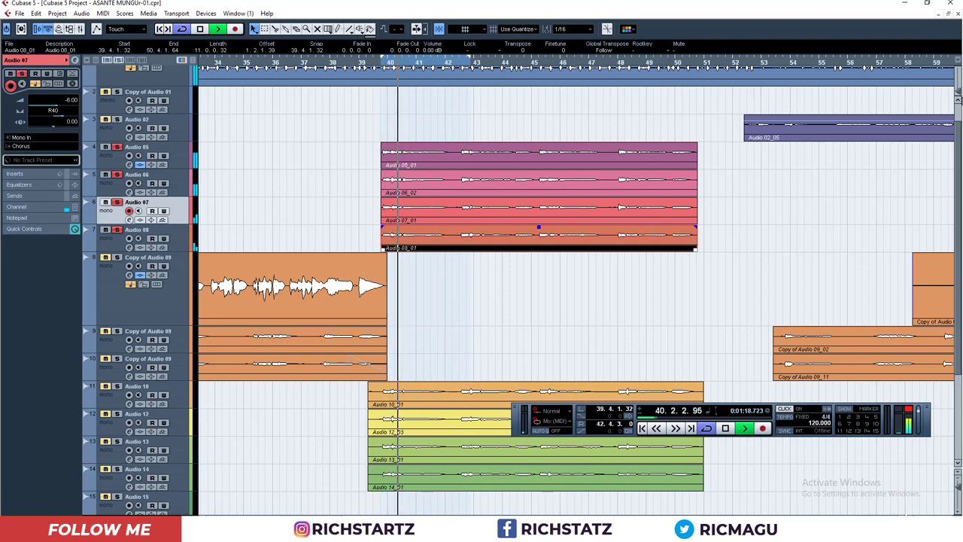
pyautogui.moveTo(958, 155); pyautogui.dragTo(959, 207)
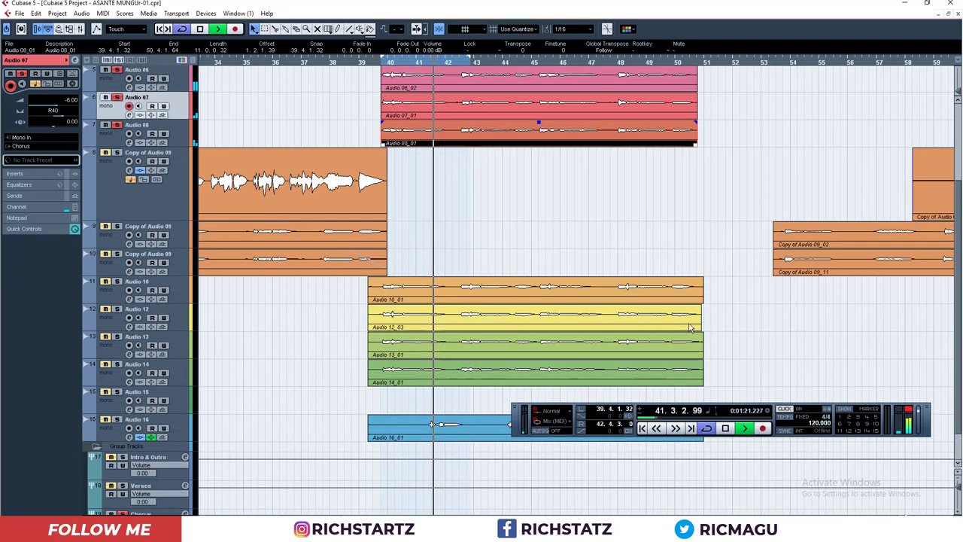
pyautogui.click(112, 303)
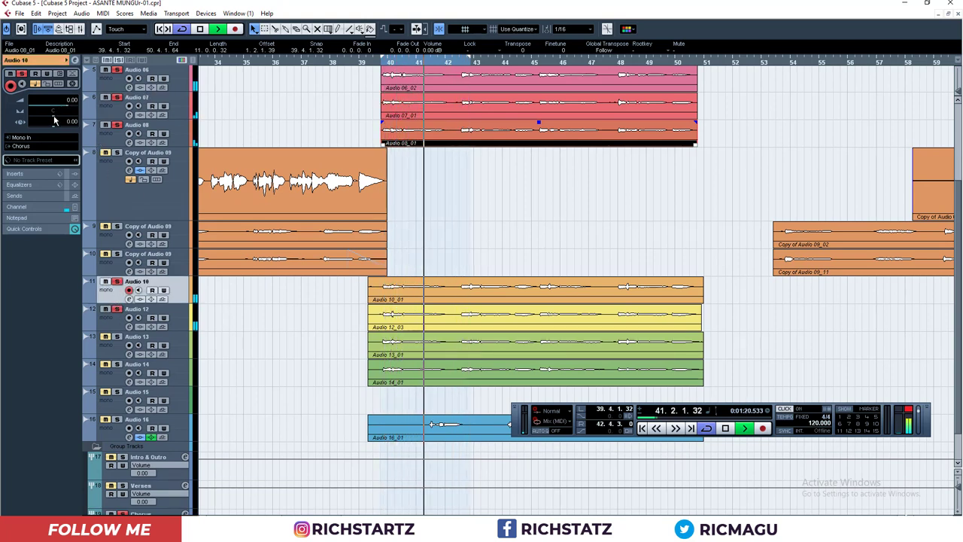
pyautogui.moveTo(53, 118); pyautogui.dragTo(34, 120)
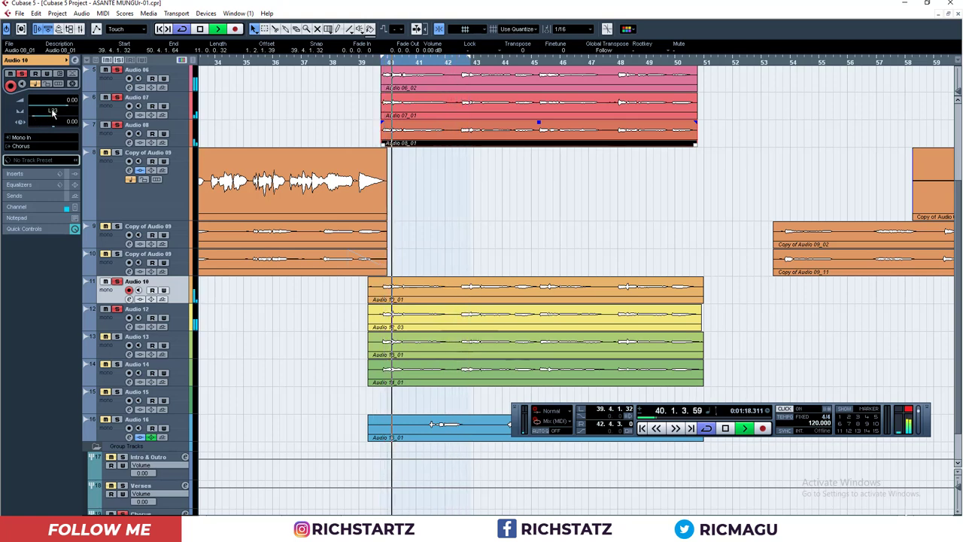
pyautogui.doubleClick(52, 113)
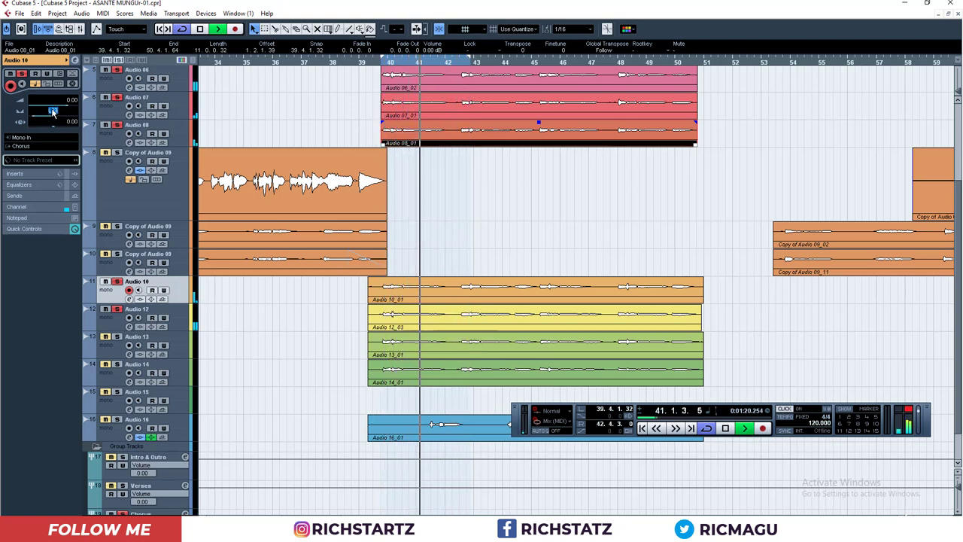
pyautogui.write('l80')
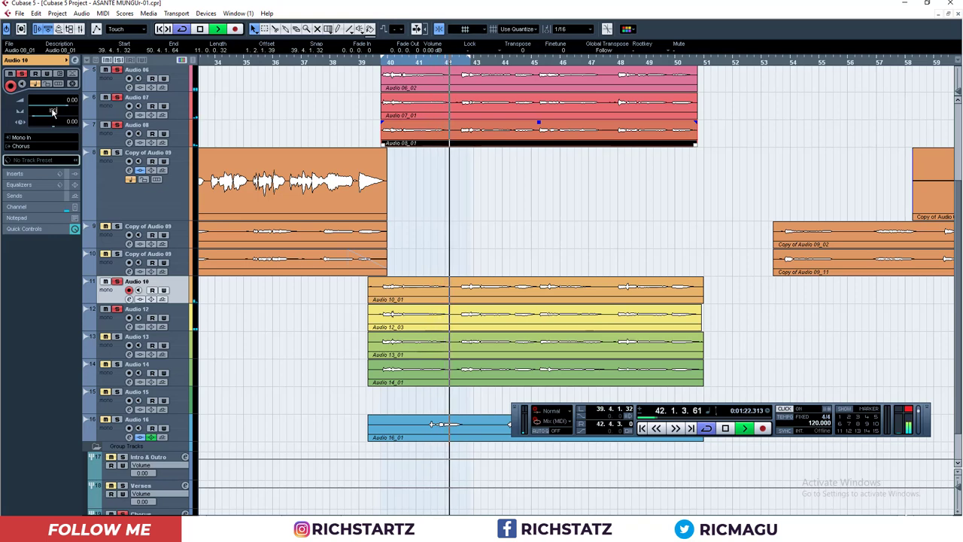
pyautogui.press('Return')
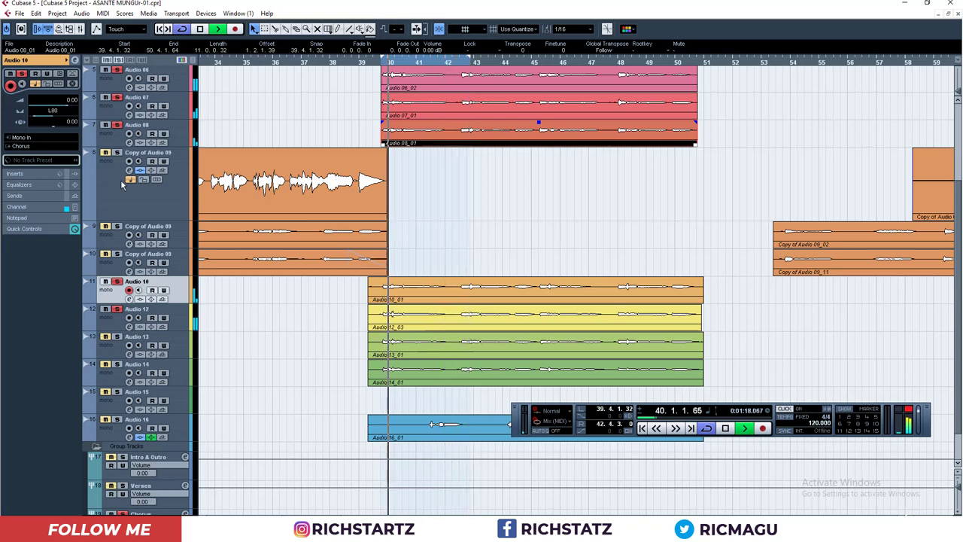
# Pan Audio 12 to R80 and set the volume of Audio 10 and Audio 12 to -6.00 dB.
pyautogui.click(169, 325)
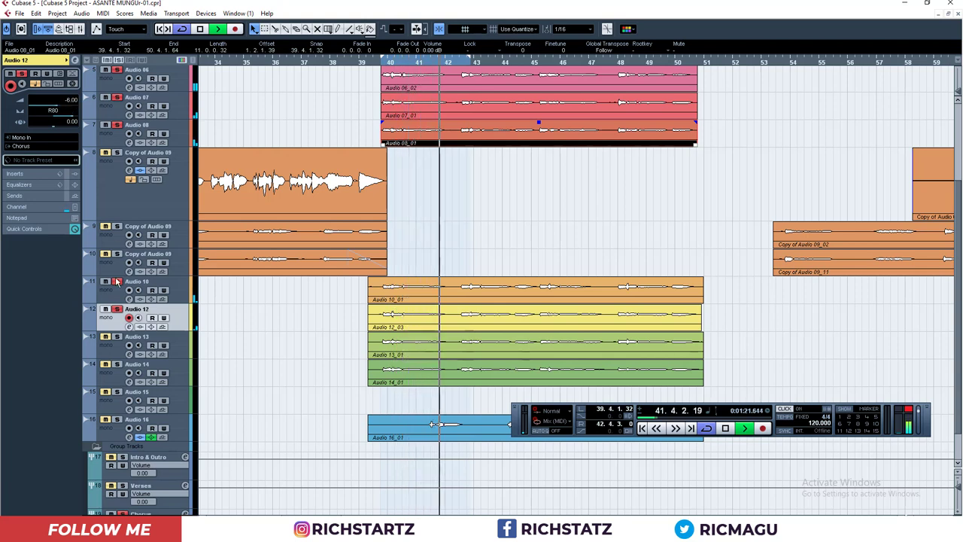
pyautogui.press('Up')
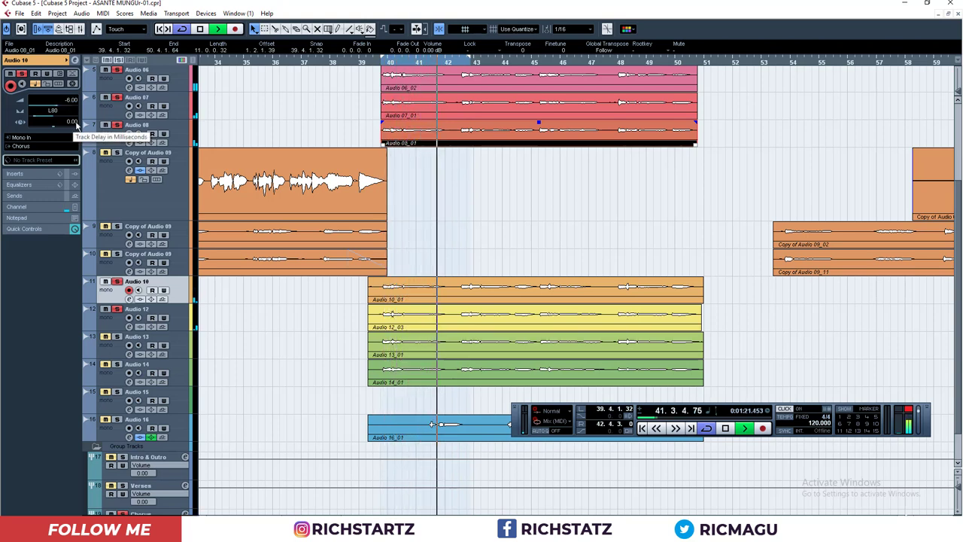
pyautogui.click(113, 320)
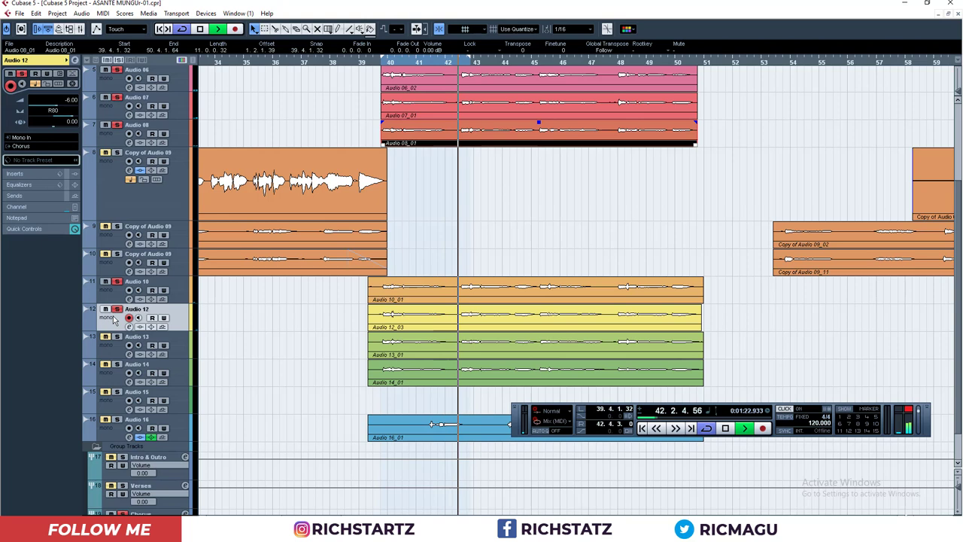
# Solo Audio 13 and Audio 14, and pan Audio 13 hard right and Audio 14 hard left.
pyautogui.click(116, 359)
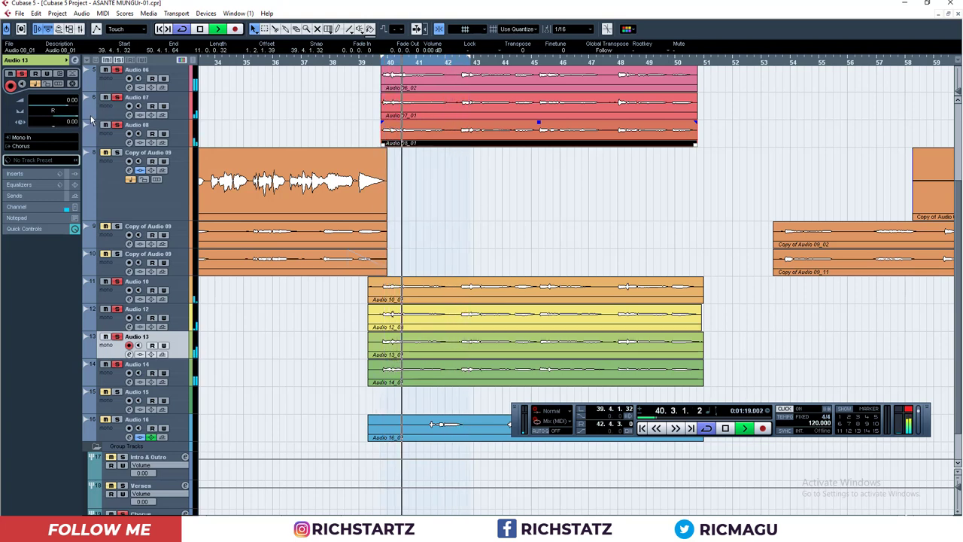
pyautogui.click(109, 379)
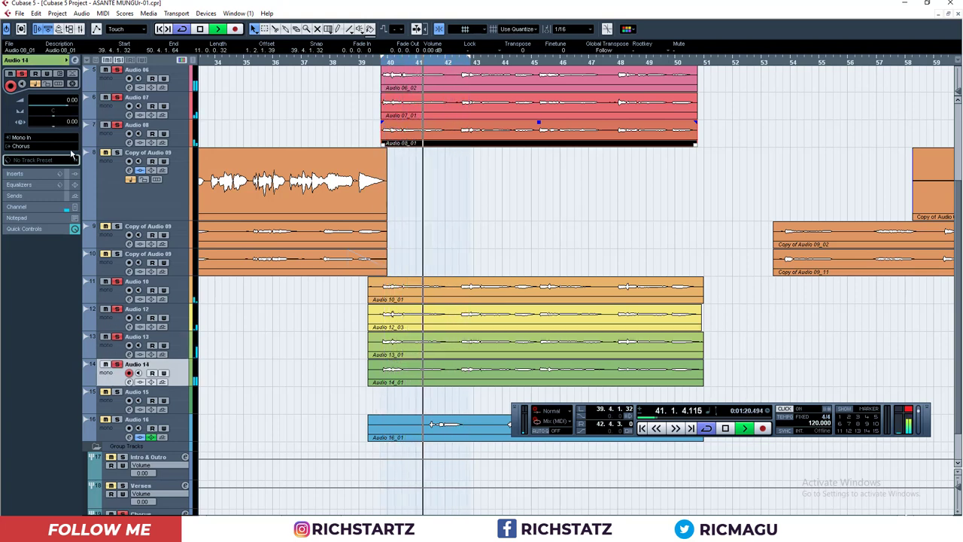
# Lower the volume of Audio 13 and Audio 14, trying Audio 14 at -7.00 dB and setting it to -8.00 dB.
pyautogui.doubleClick(70, 101)
pyautogui.write('-')
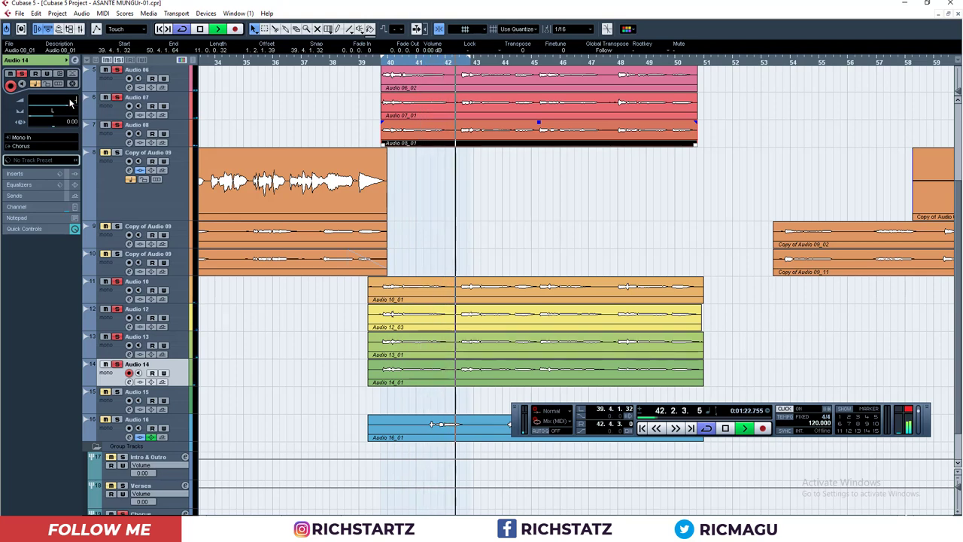
pyautogui.write('7')
pyautogui.press('Return')
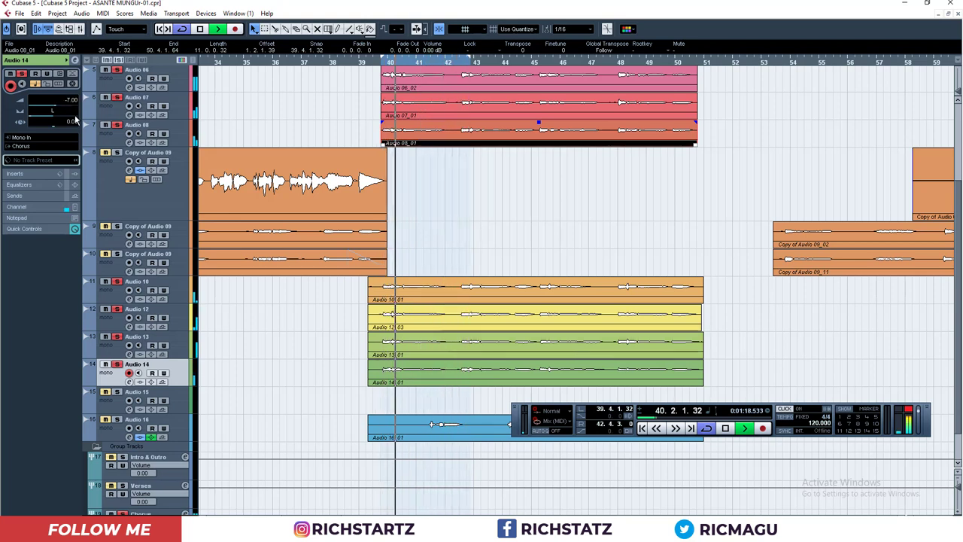
pyautogui.click(115, 355)
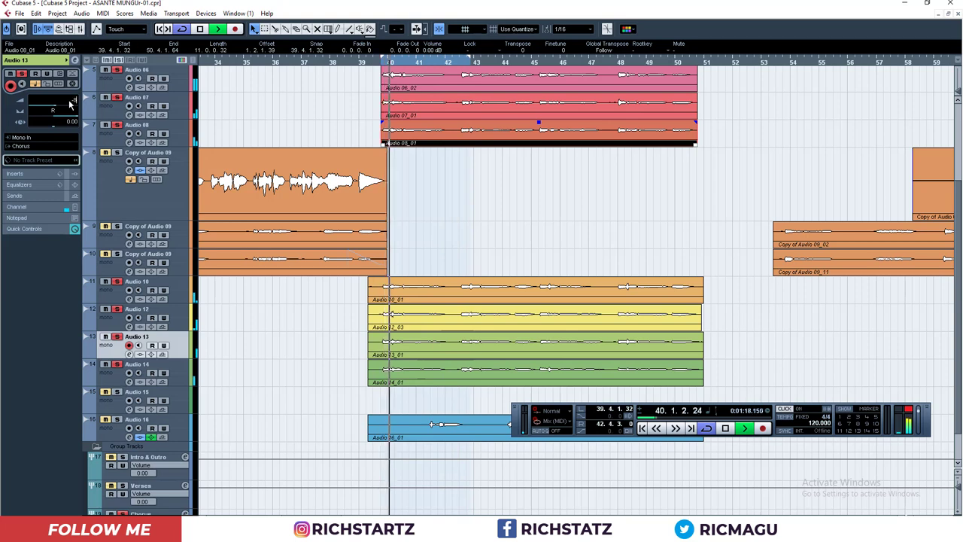
pyautogui.click(111, 361)
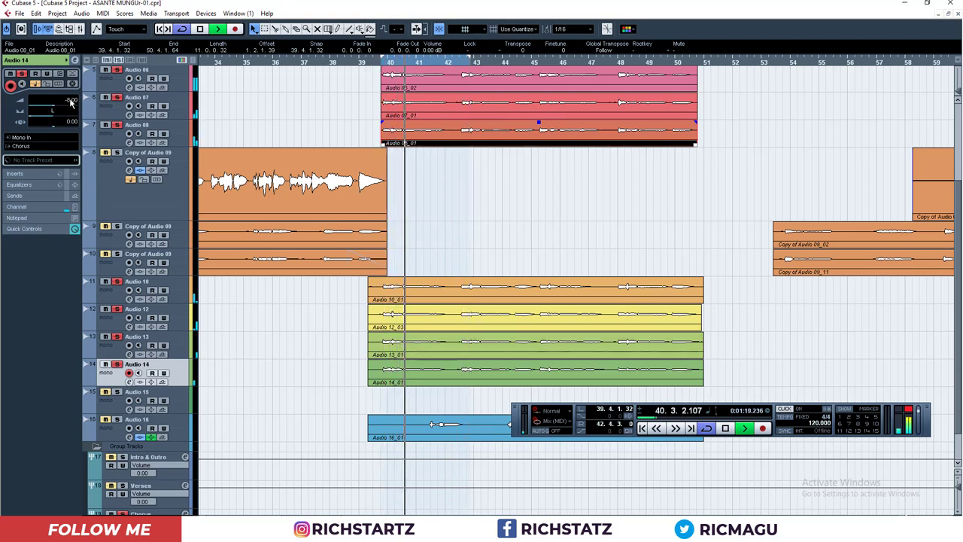
# Set the cycle range to the first Audio 16 event and play the soloed layers through it.
pyautogui.click(263, 103)
pyautogui.moveTo(959, 203); pyautogui.dragTo(948, 234)
pyautogui.press('space')
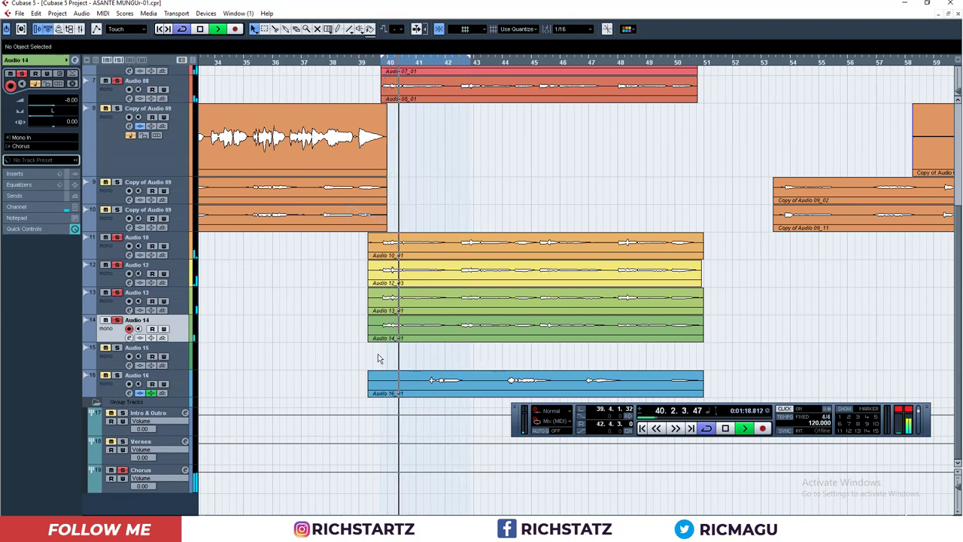
pyautogui.click(410, 379)
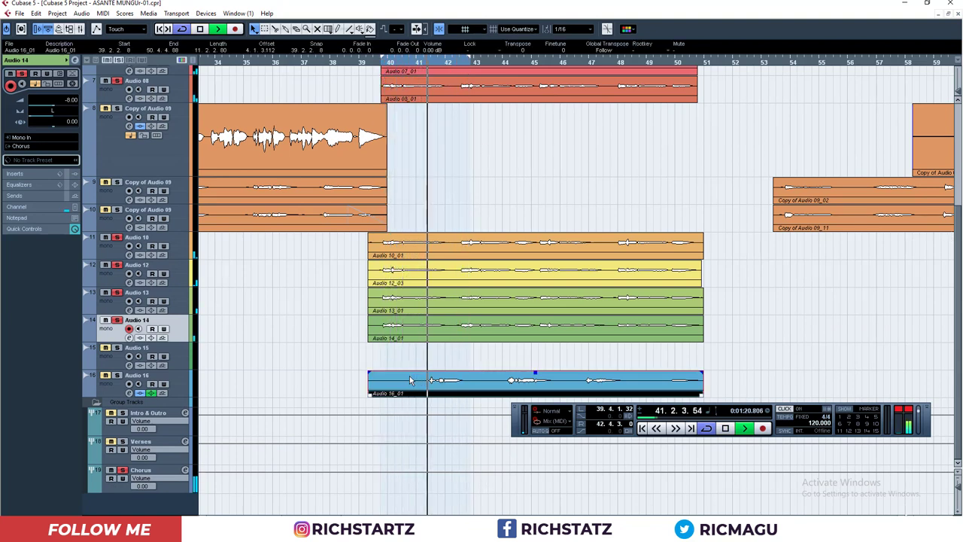
pyautogui.press('p')
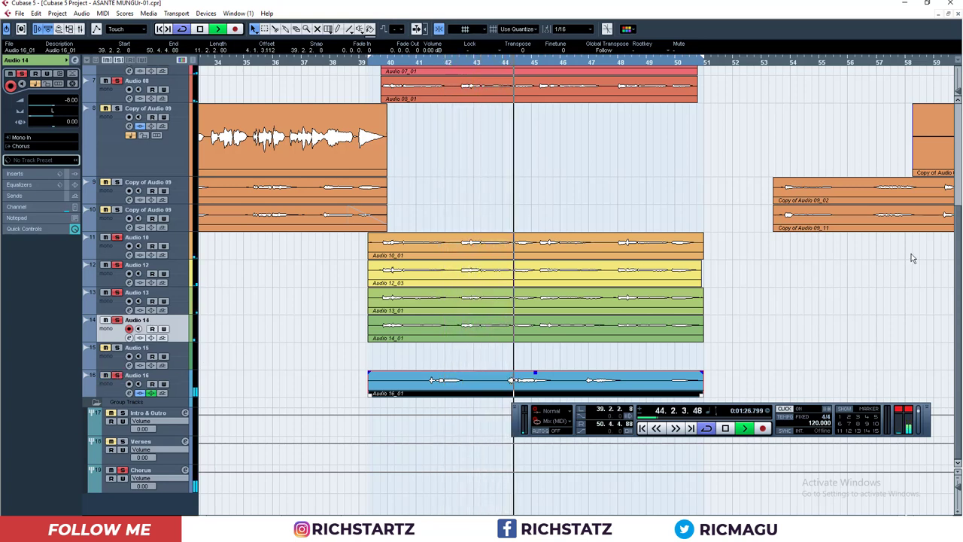
# Adjust the volume of Audio 08 and set the volume of Audio 07 to -7.00 dB.
pyautogui.moveTo(959, 247); pyautogui.dragTo(960, 203)
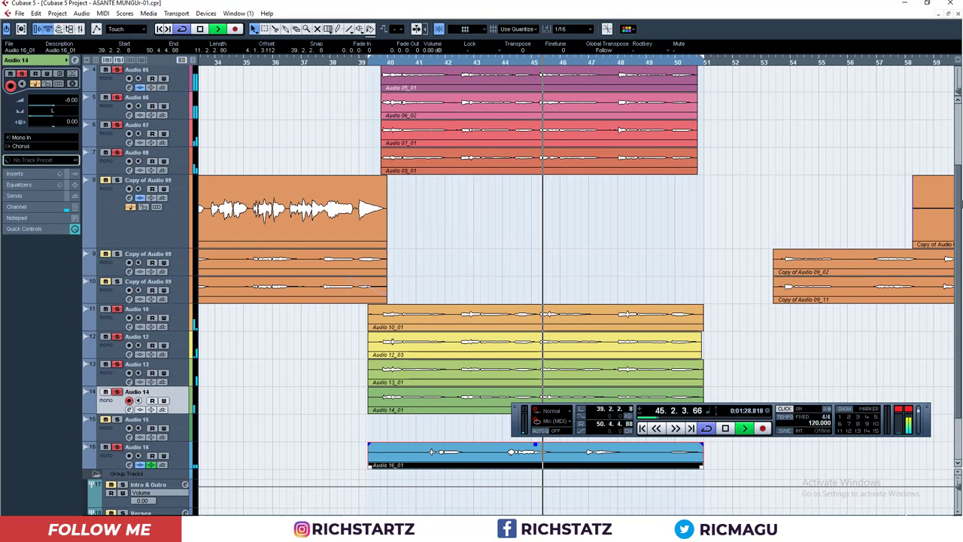
pyautogui.click(173, 157)
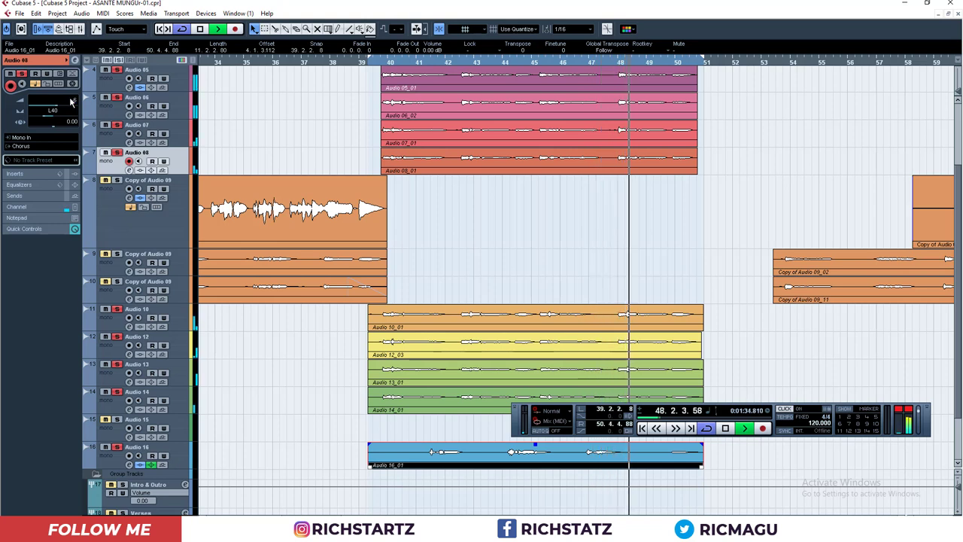
pyautogui.click(292, 129)
pyautogui.click(169, 136)
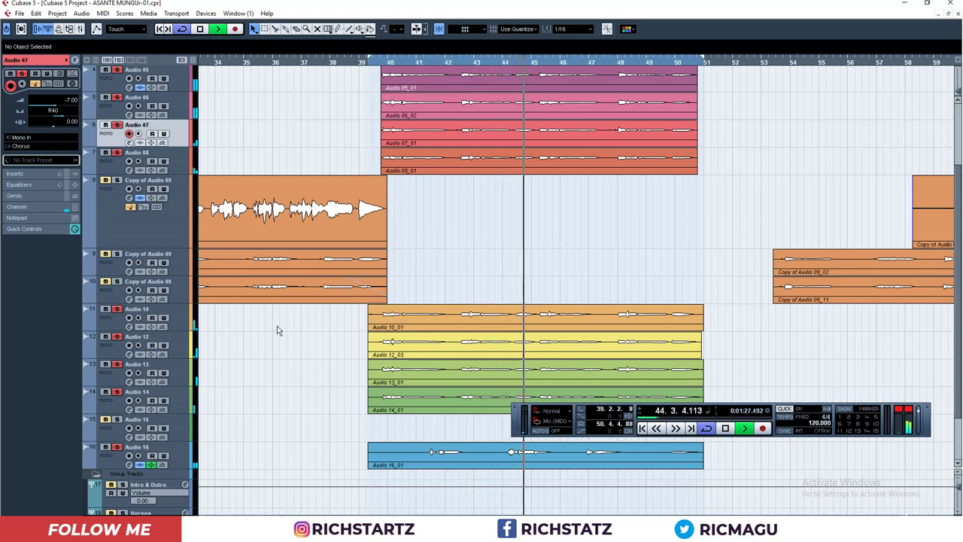
# Adjust the volume of Audio 14, set Audio 13 to -7.00 dB, and turn off all solos.
pyautogui.click(94, 405)
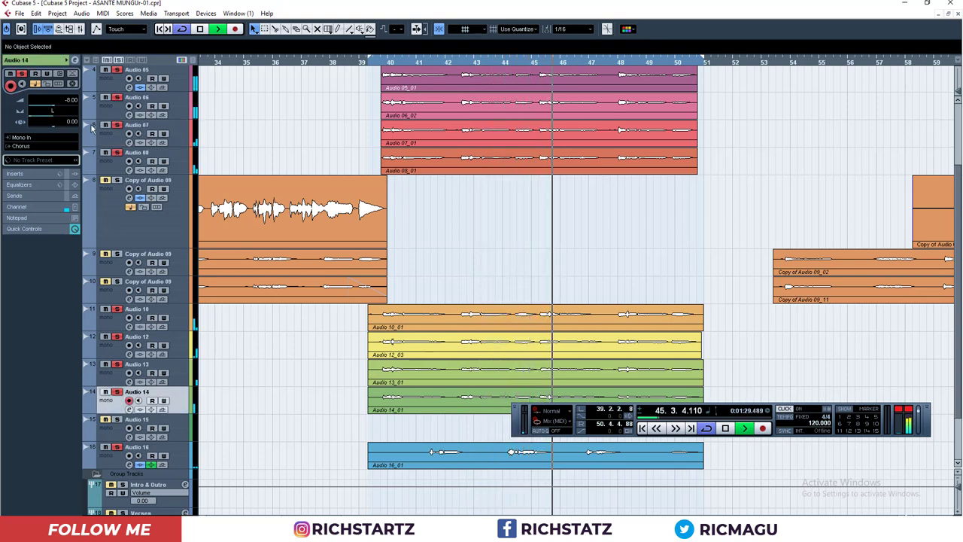
pyautogui.doubleClick(70, 100)
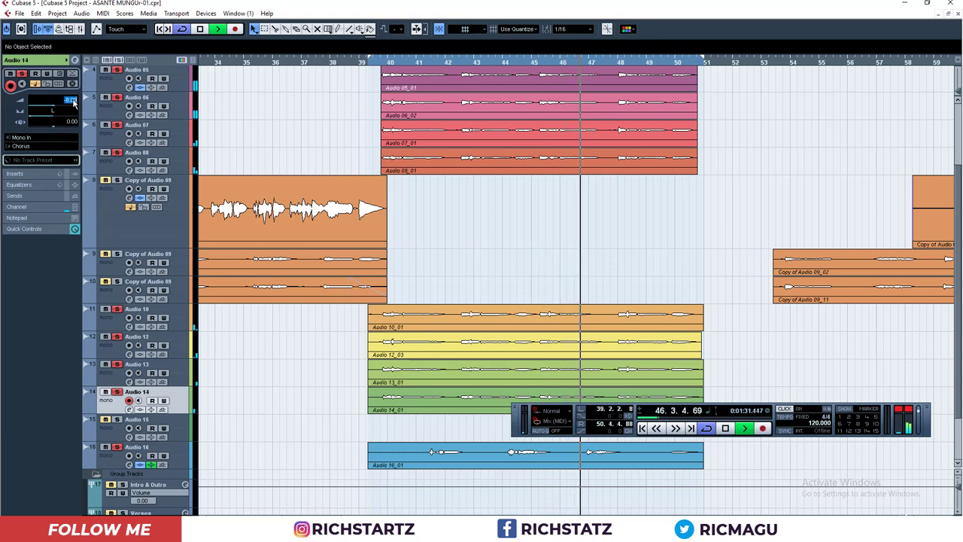
pyautogui.click(116, 382)
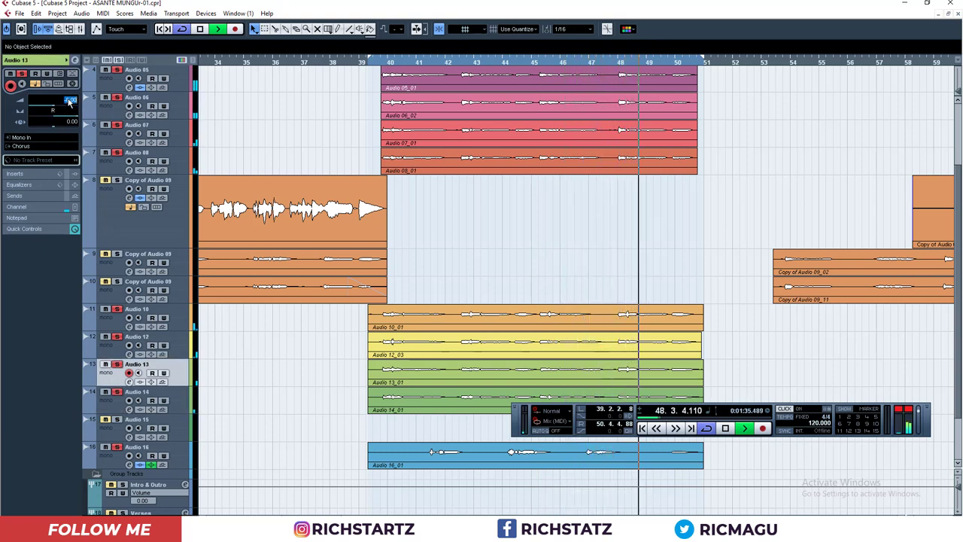
pyautogui.write('-7')
pyautogui.press('Return')
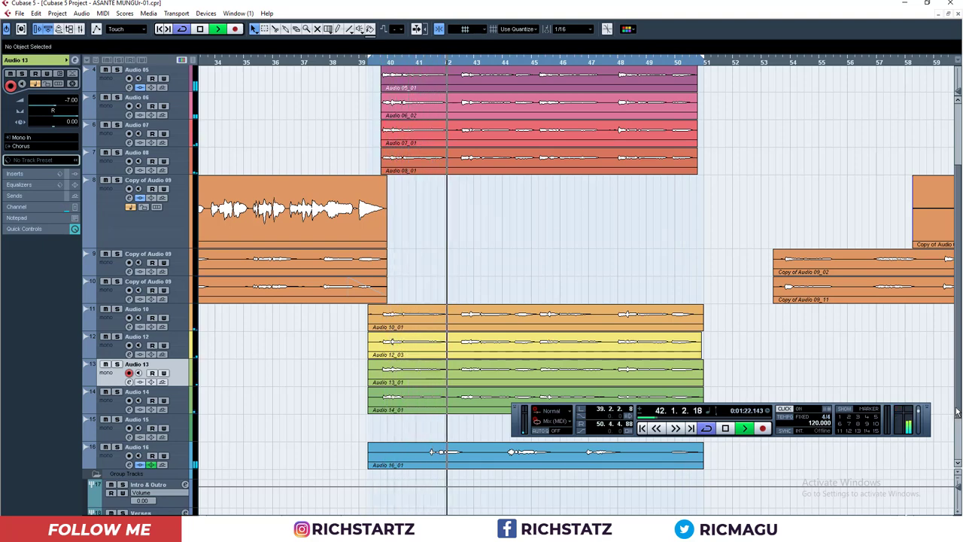
# Play the chorus with the full mix, moving the transport panel to the middle of the arrangement.
pyautogui.scroll(1, 959, 395)
pyautogui.scroll(4, 959, 395)
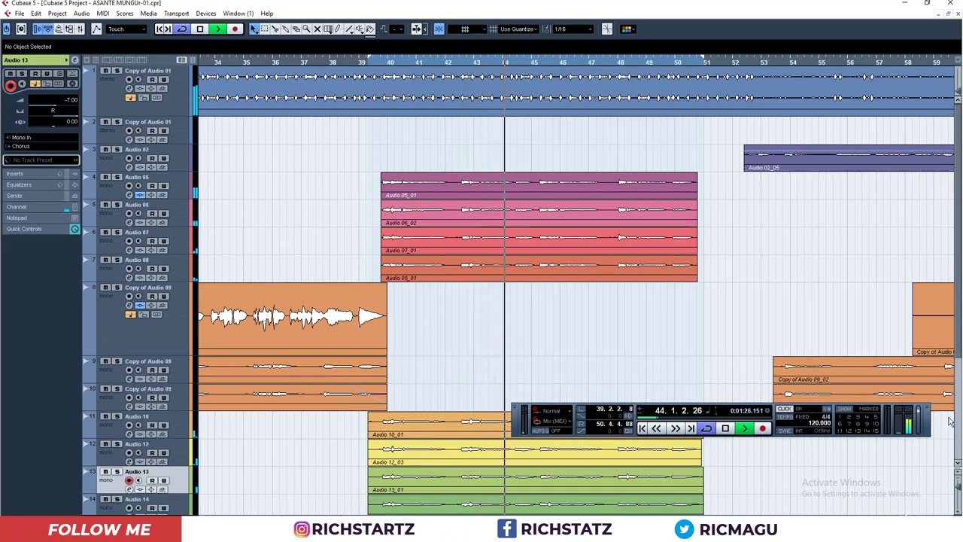
pyautogui.moveTo(931, 426); pyautogui.dragTo(838, 328)
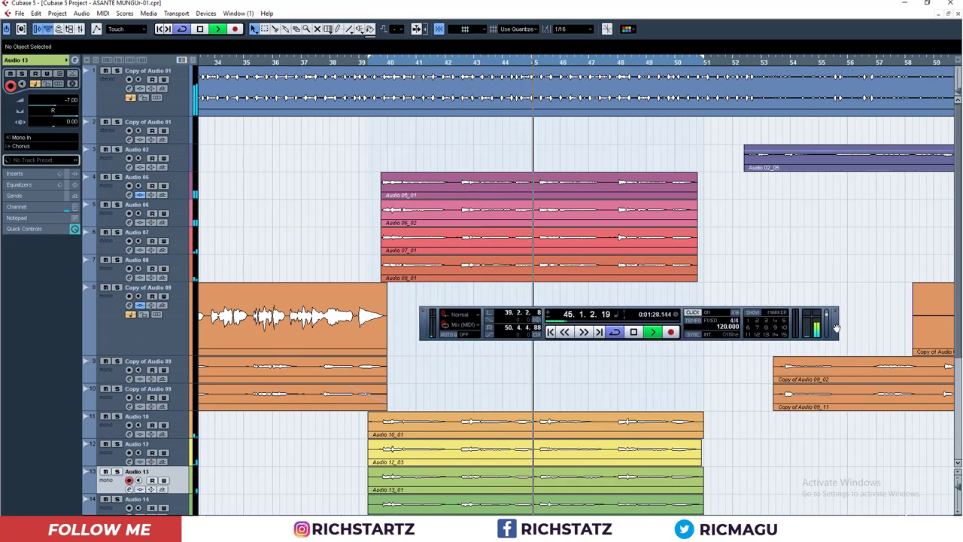
pyautogui.moveTo(959, 307)
pyautogui.mouseDown()
pyautogui.moveTo(958, 356)
pyautogui.moveTo(958, 321)
pyautogui.mouseUp()
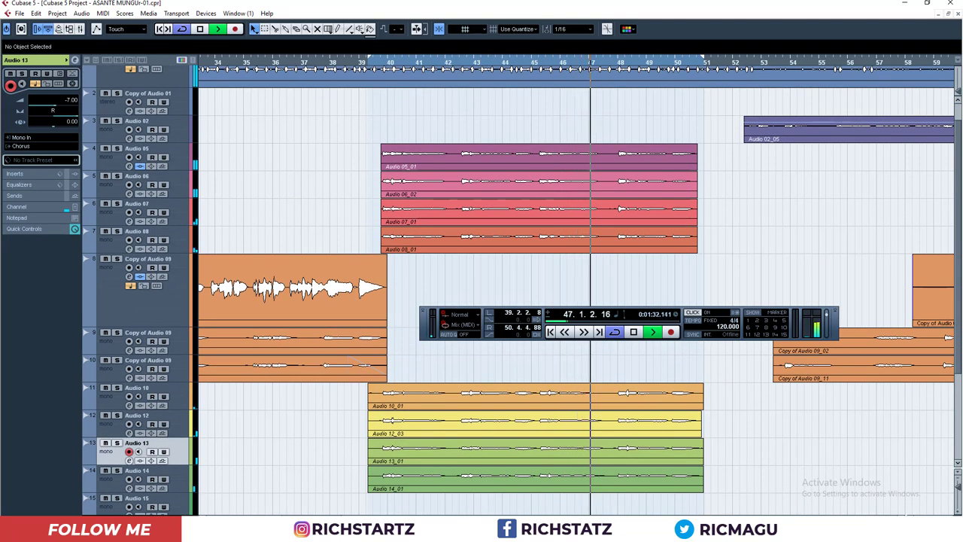
pyautogui.moveTo(457, 517); pyautogui.dragTo(282, 517)
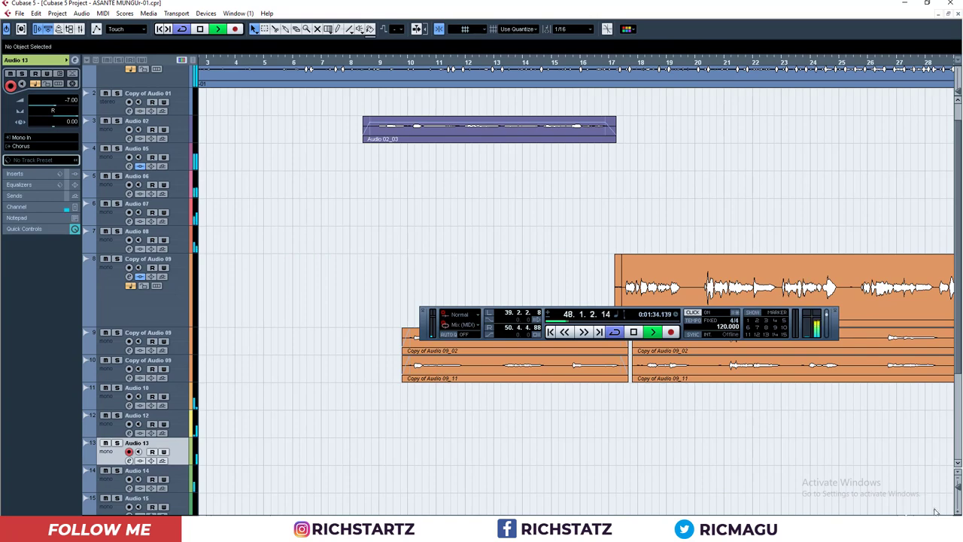
pyautogui.moveTo(921, 516); pyautogui.dragTo(907, 517)
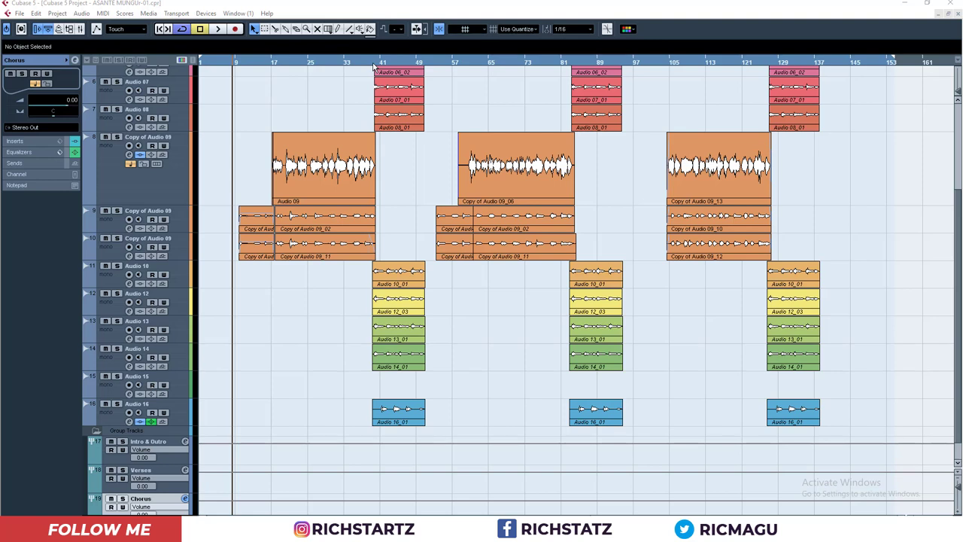
# Show the transport panel and play the full song from about bar 8 to check the whole mix.
pyautogui.press('F2')
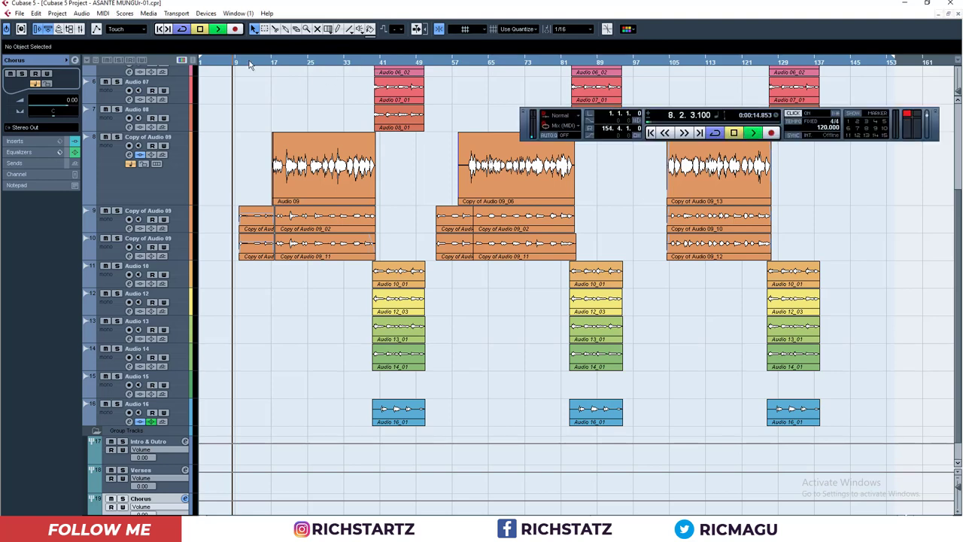
pyautogui.press('space')
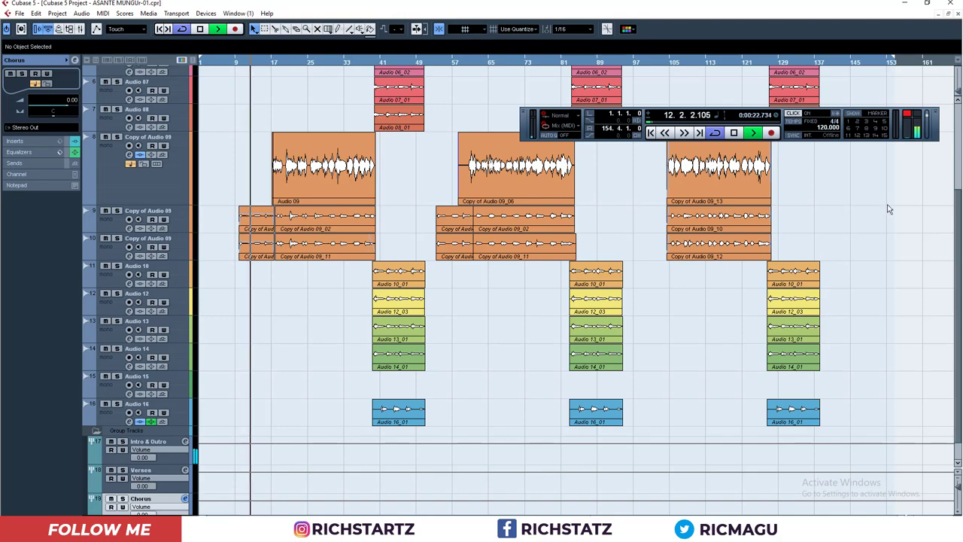
pyautogui.scroll(2, 947, 215)
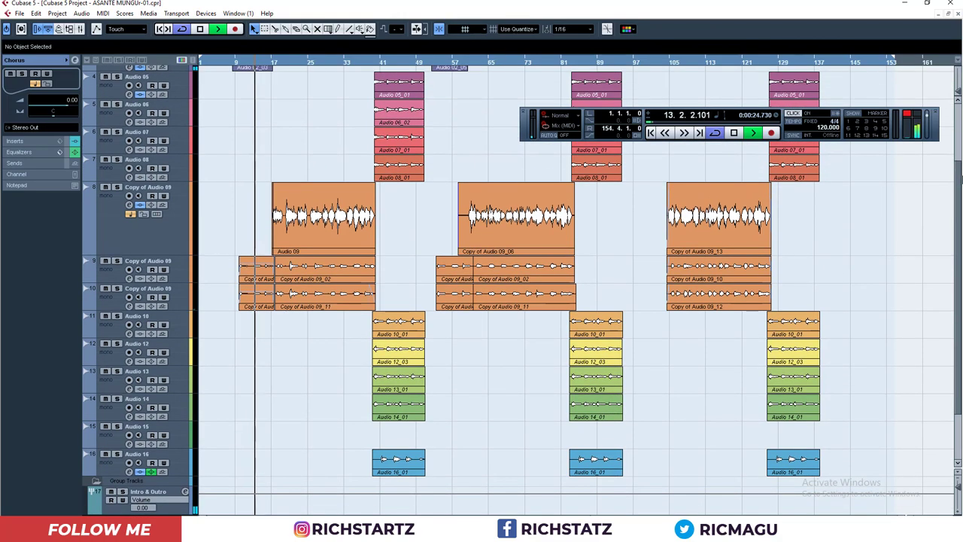
pyautogui.scroll(2, 959, 191)
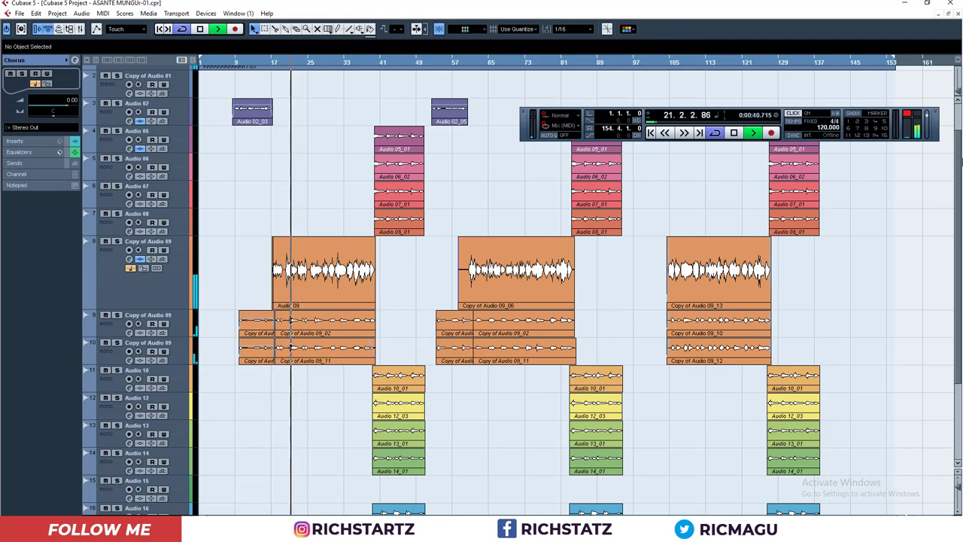
# Play the first chorus from about bar 36 and lower the Chorus group's volume to -2.85 dB.
pyautogui.click(357, 62)
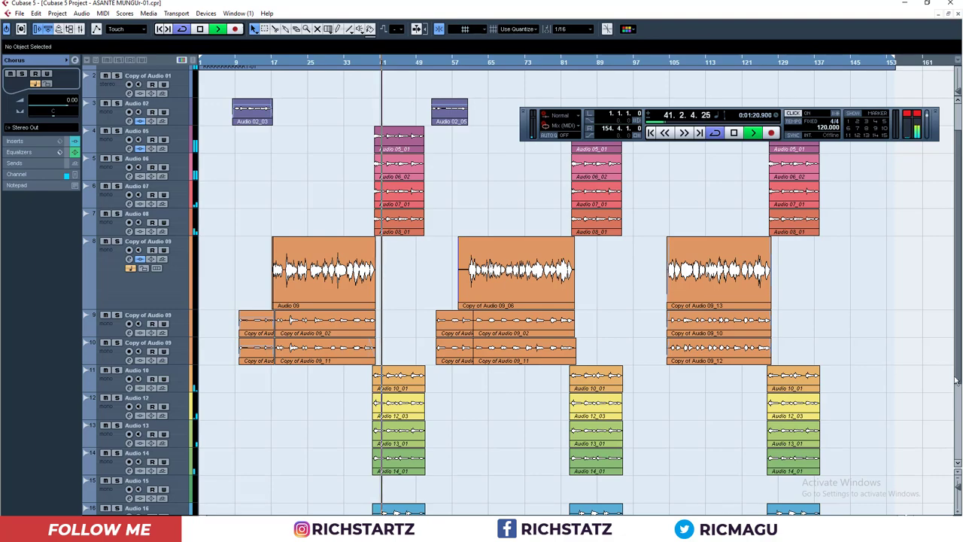
pyautogui.moveTo(958, 321); pyautogui.dragTo(959, 414)
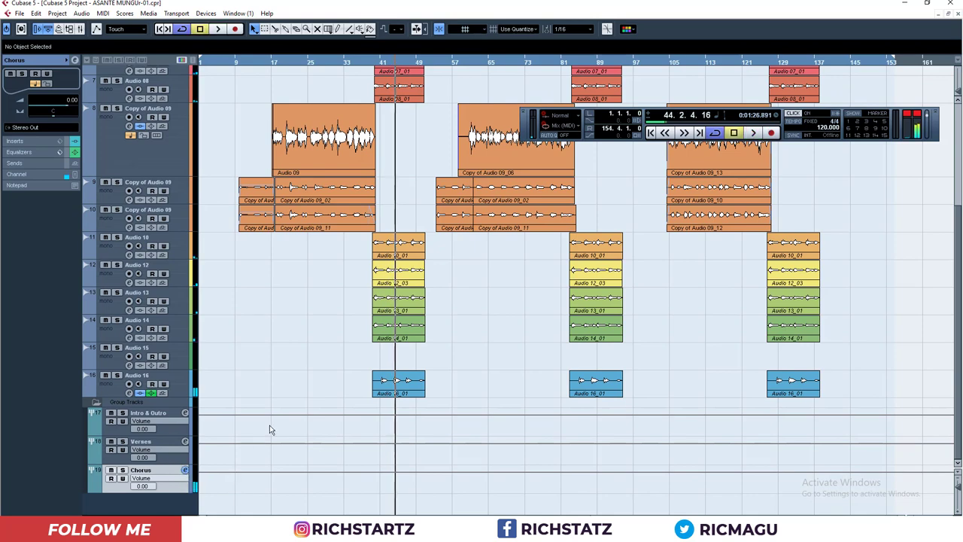
pyautogui.click(185, 470)
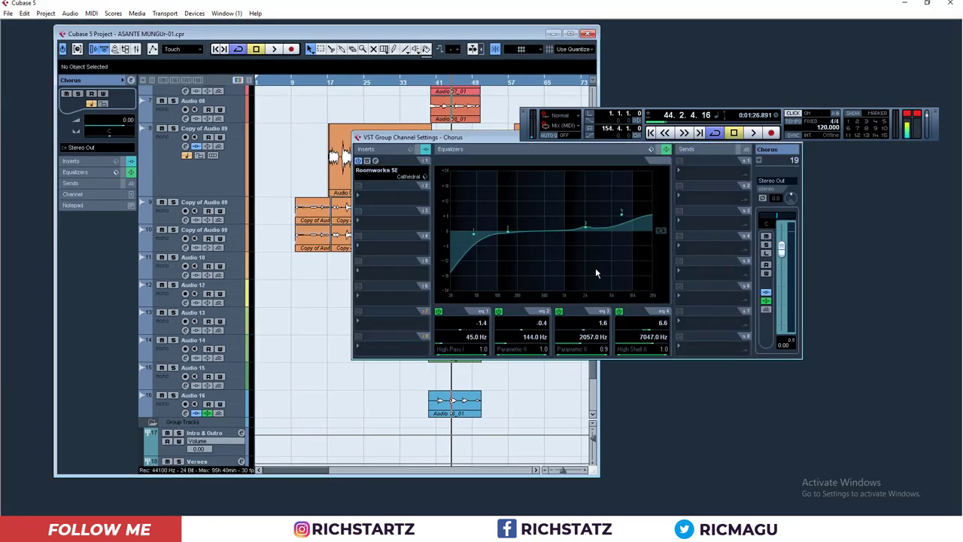
pyautogui.press('space')
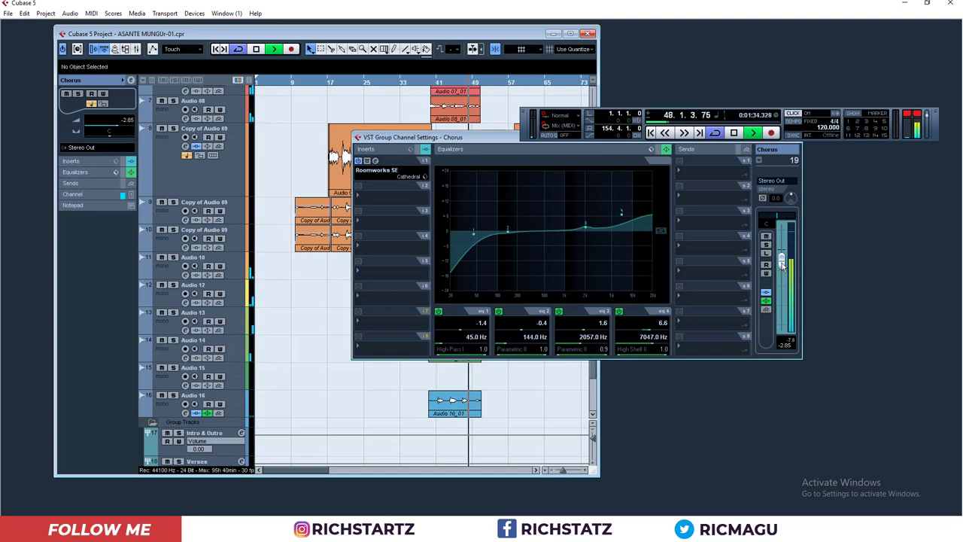
pyautogui.click(570, 34)
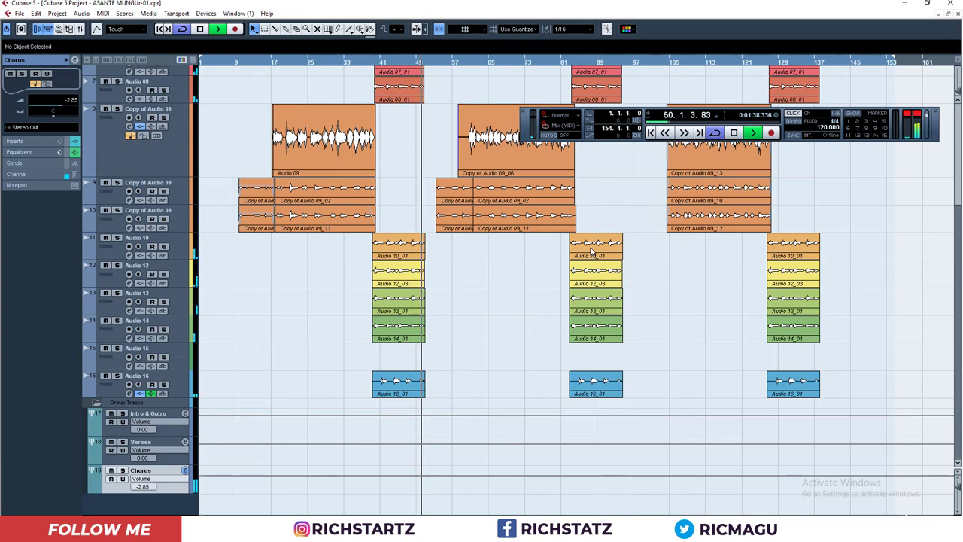
pyautogui.press('space')
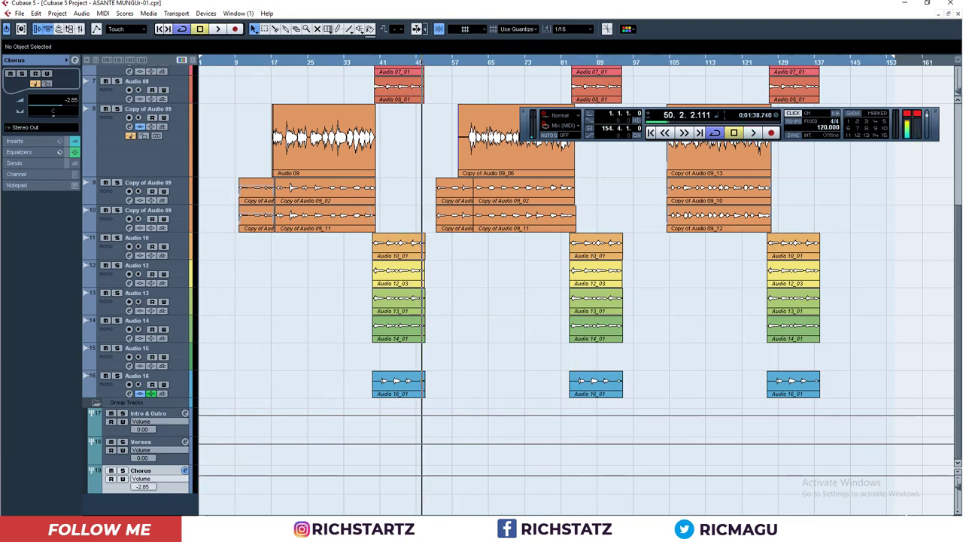
# Open the Verses group's channel settings and add a MultibandCompressor in insert slot 7.
pyautogui.moveTo(906, 517); pyautogui.dragTo(908, 518)
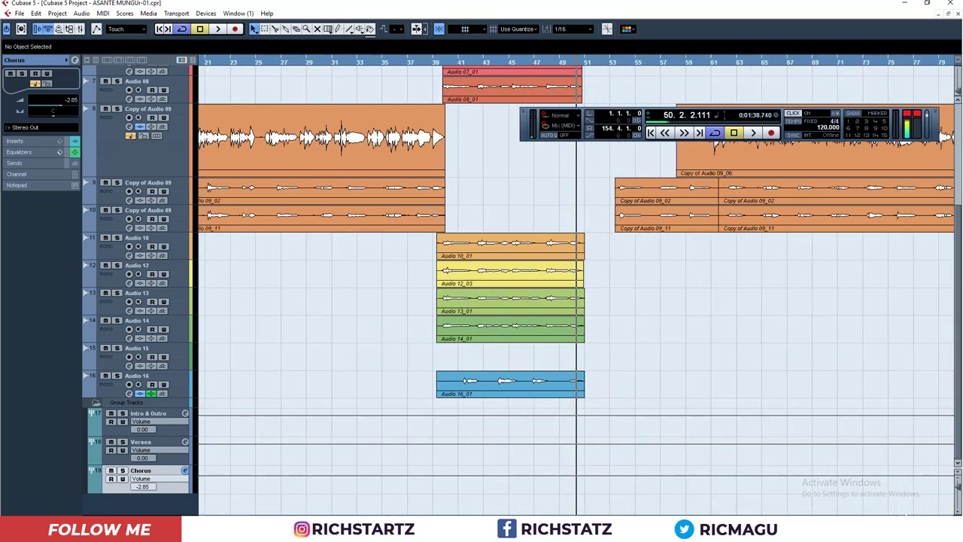
pyautogui.moveTo(386, 518); pyautogui.dragTo(351, 517)
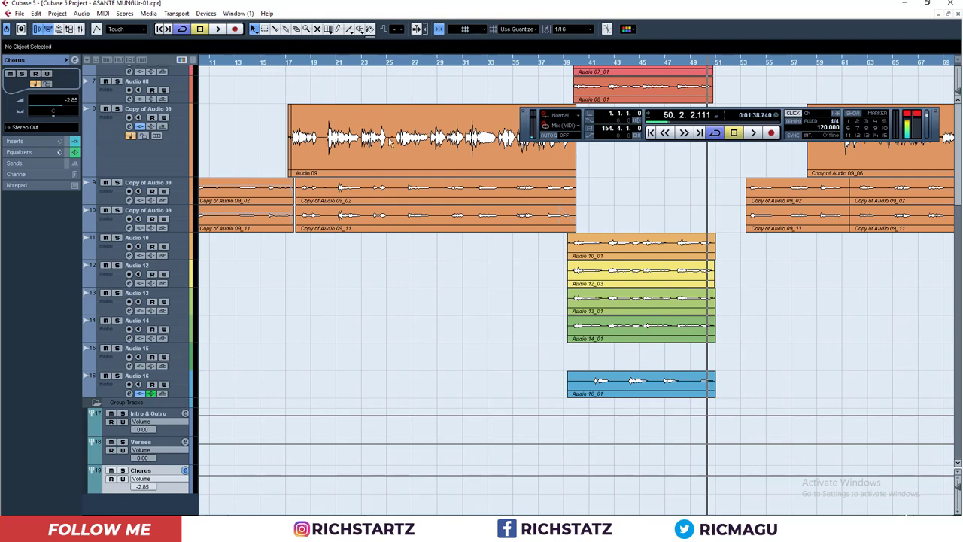
pyautogui.click(174, 452)
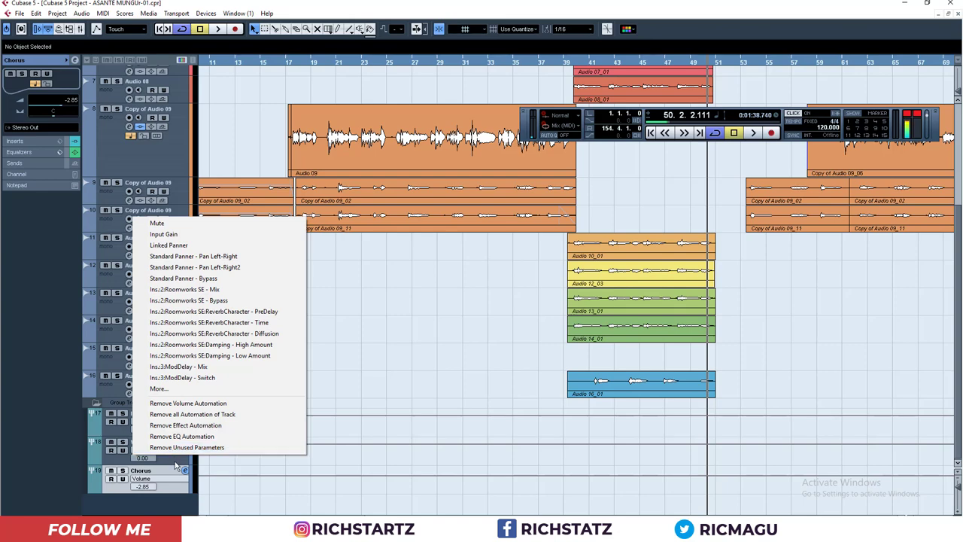
pyautogui.click(174, 457)
pyautogui.click(177, 456)
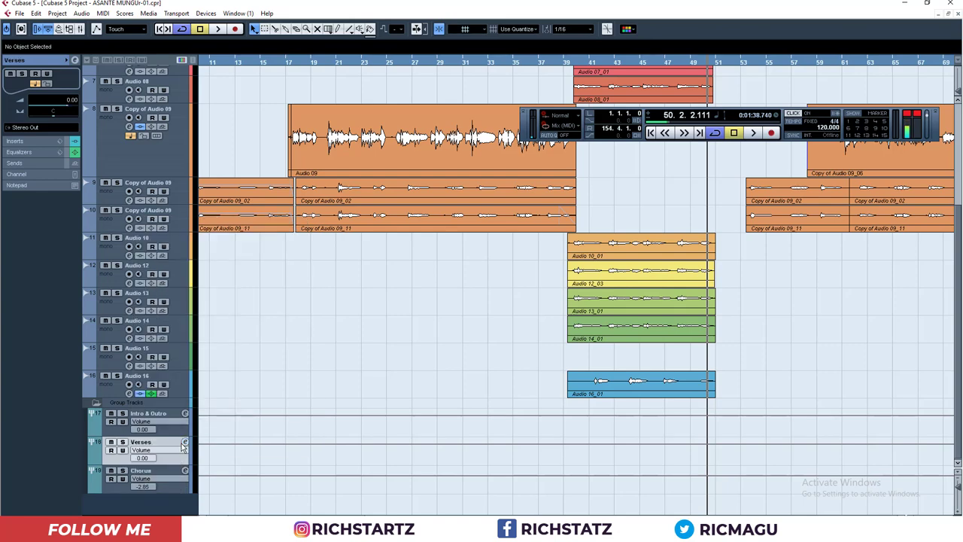
pyautogui.click(185, 443)
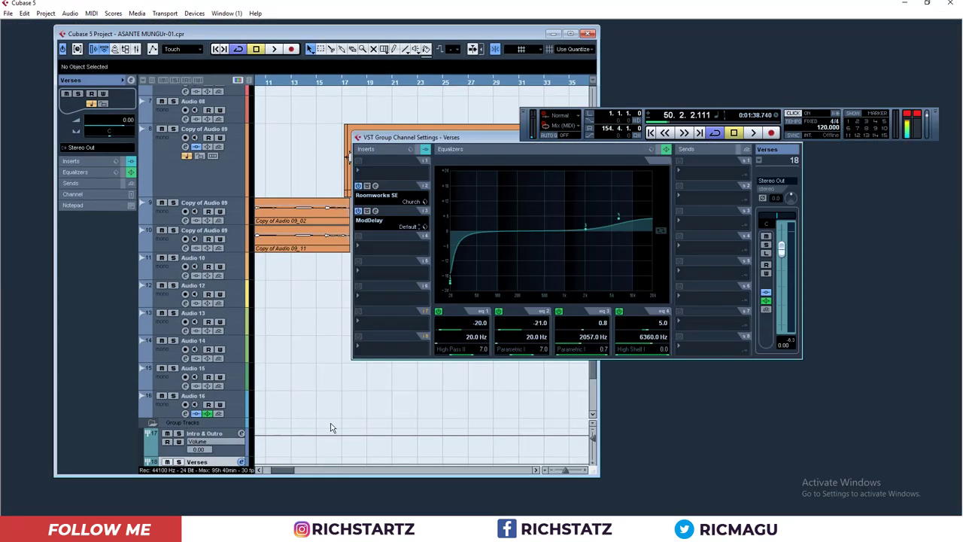
pyautogui.click(371, 325)
pyautogui.moveTo(409, 126)
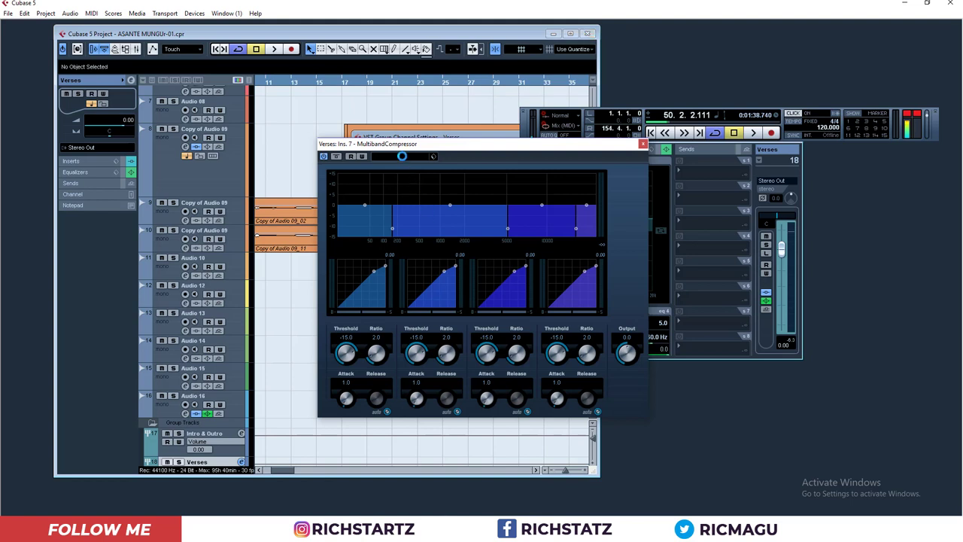
# Load the Clear Vox preset in the Verses group's MultibandCompressor.
pyautogui.click(402, 157)
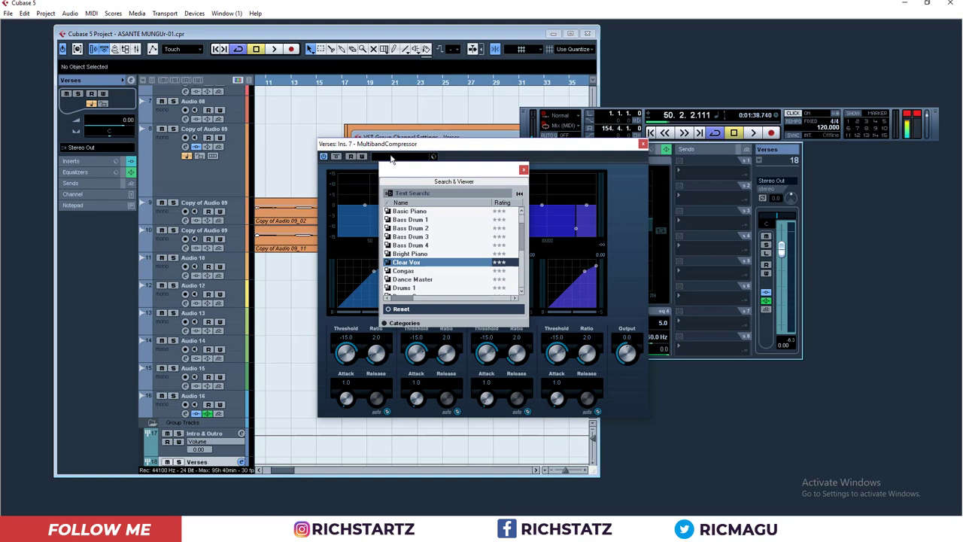
pyautogui.click(523, 170)
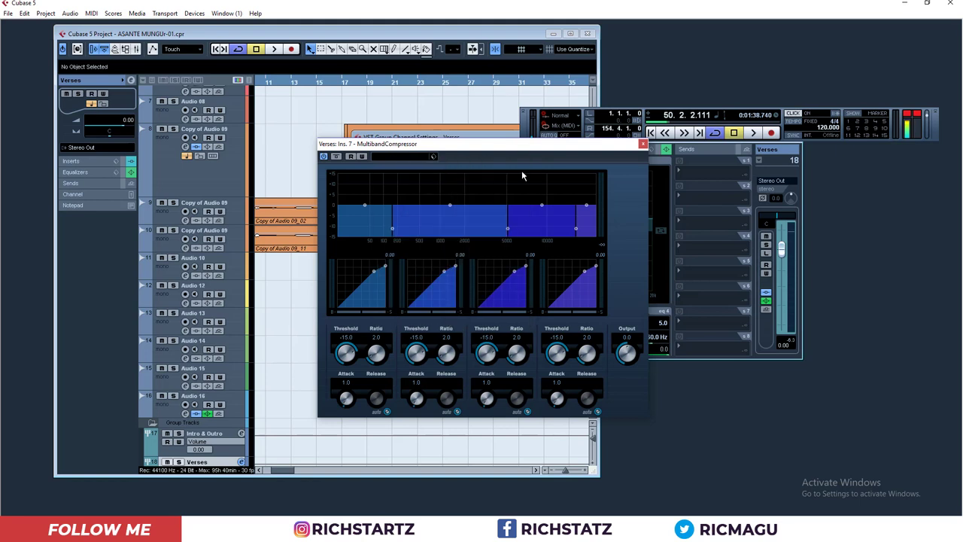
pyautogui.click(414, 156)
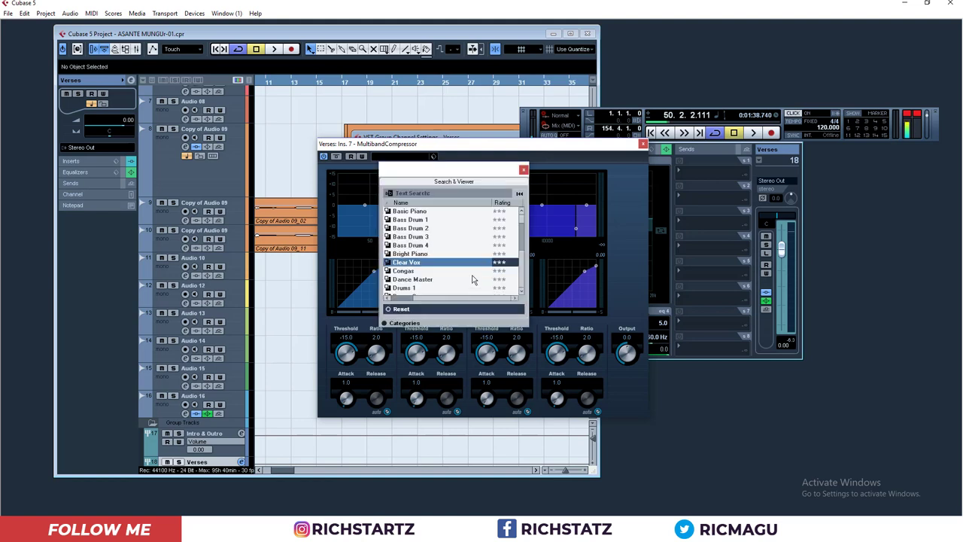
pyautogui.doubleClick(413, 267)
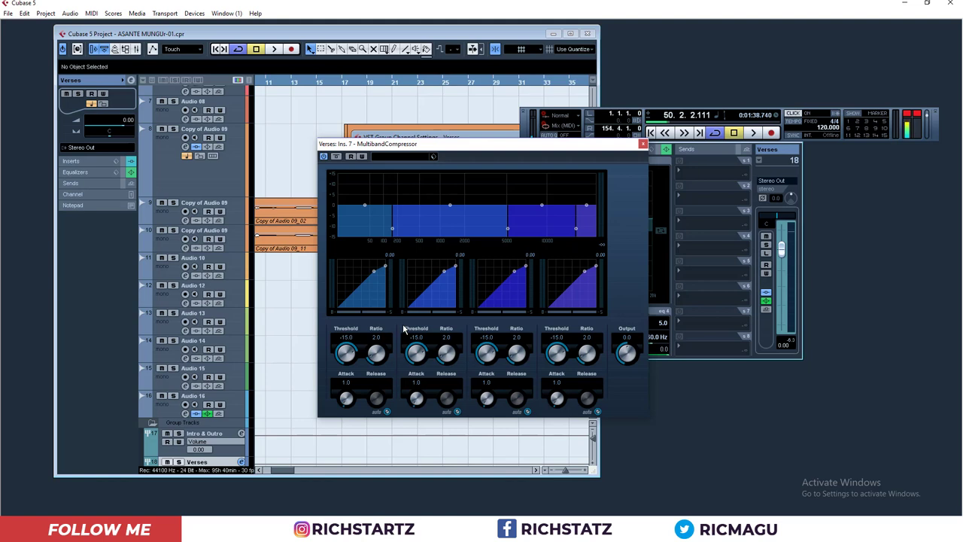
# Close the compressor window and play the full mix from about bar 50 into the second verse, with the whole arrangement in view.
pyautogui.press('space')
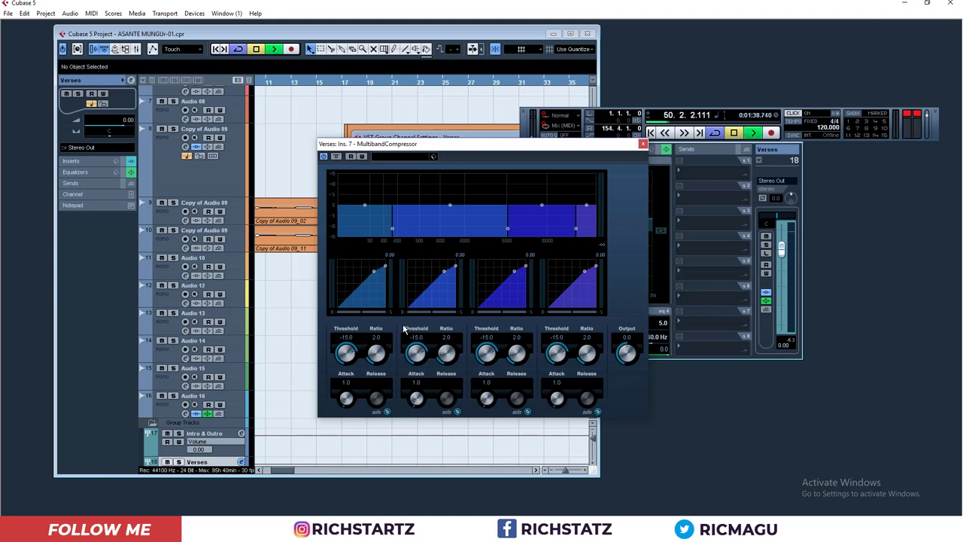
pyautogui.click(573, 34)
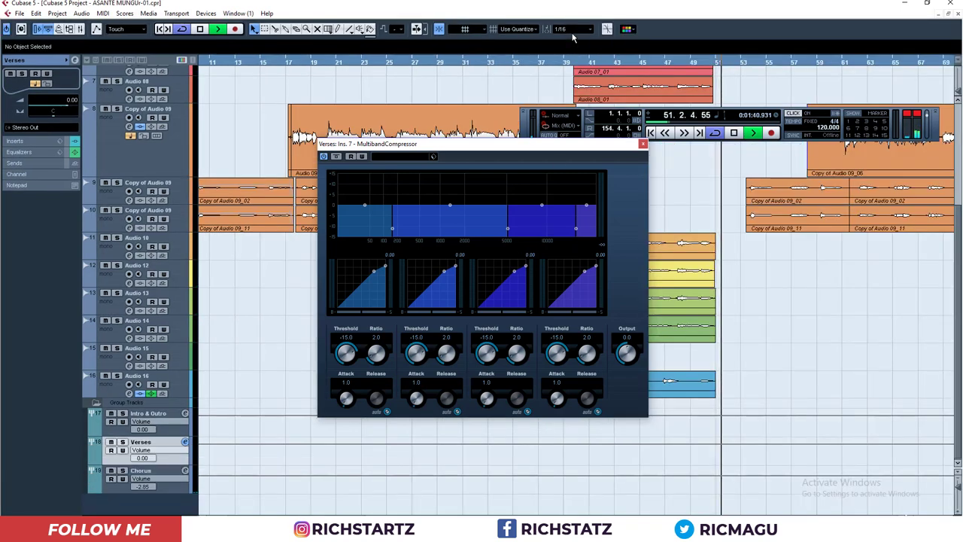
pyautogui.click(643, 144)
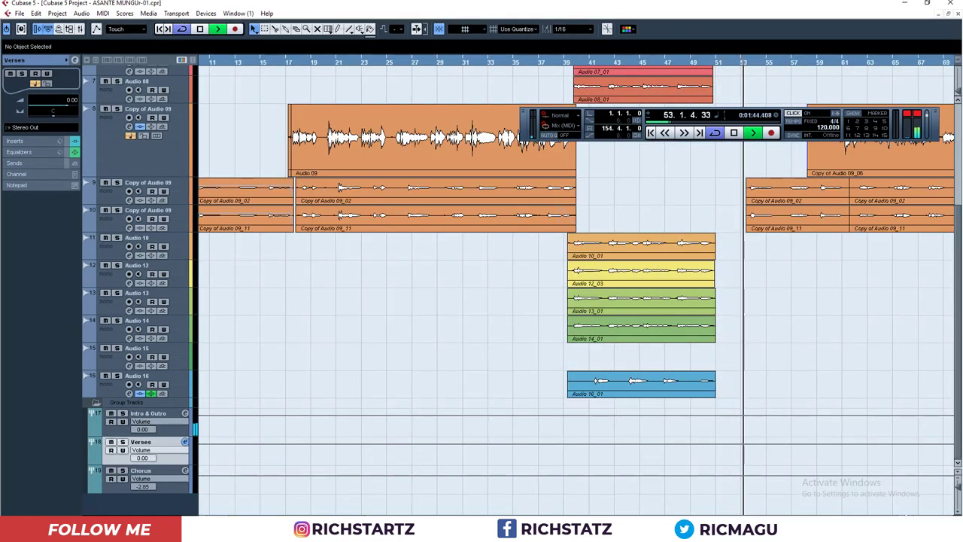
pyautogui.press('g')
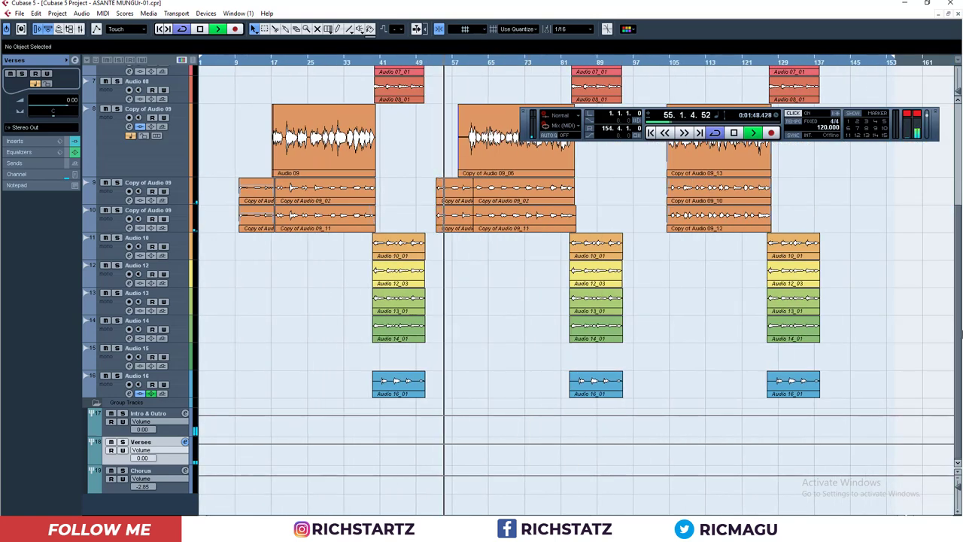
pyautogui.moveTo(957, 313); pyautogui.dragTo(955, 267)
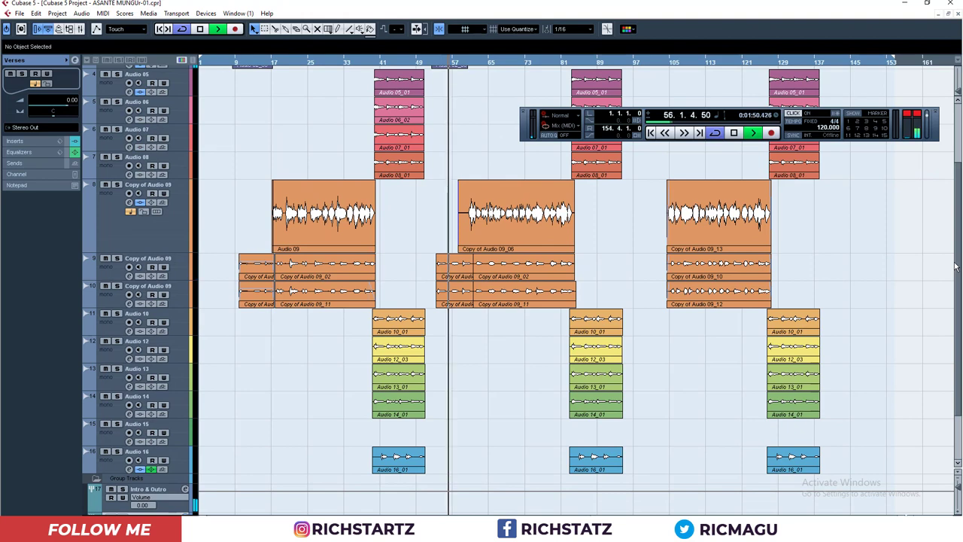